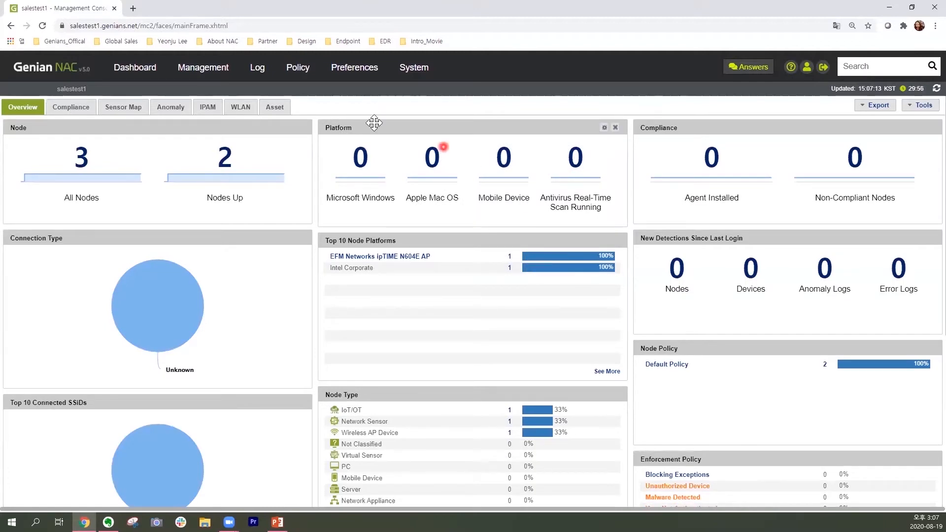
Open the Policy page and collapse the Policy, Group and Object branches of the navigation tree.
{"action": "left_click", "coordinate": [309, 75]}
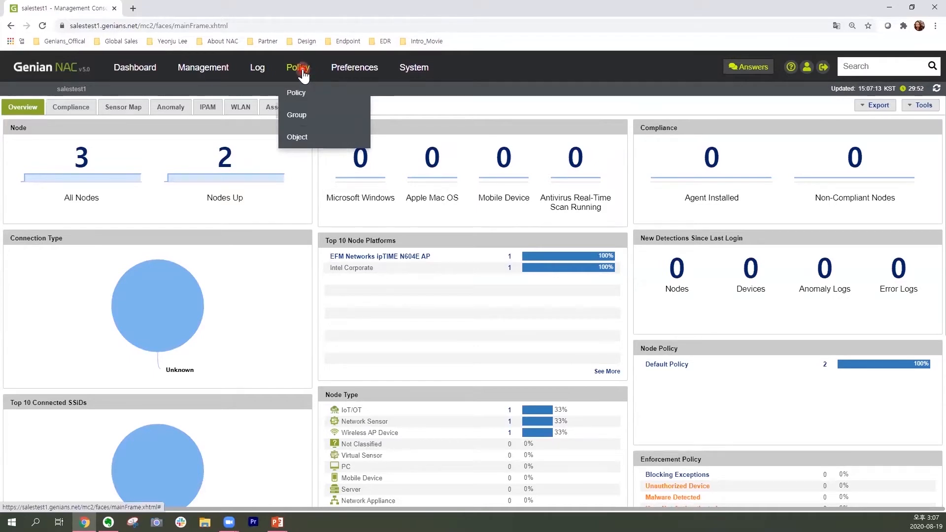
{"action": "left_click", "coordinate": [303, 73]}
{"action": "left_click", "coordinate": [13, 120]}
{"action": "left_click", "coordinate": [6, 132]}
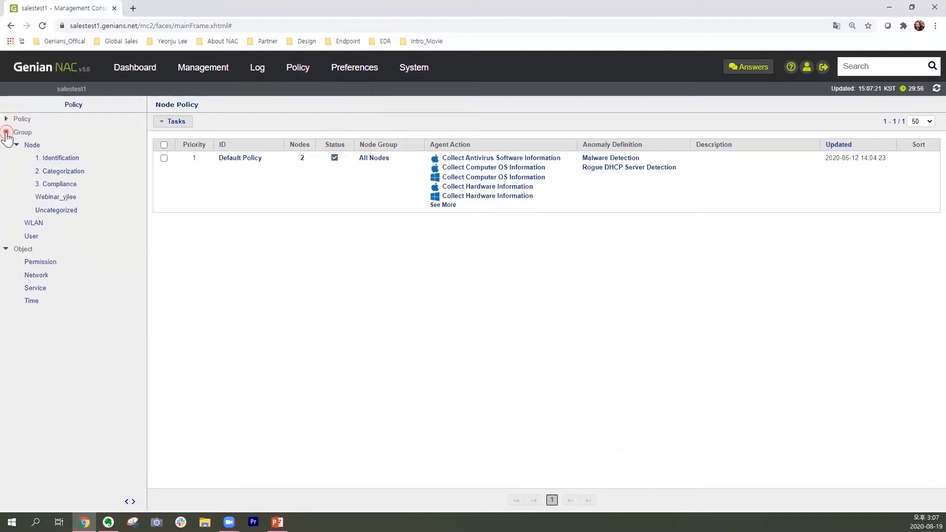
{"action": "left_click", "coordinate": [5, 145]}
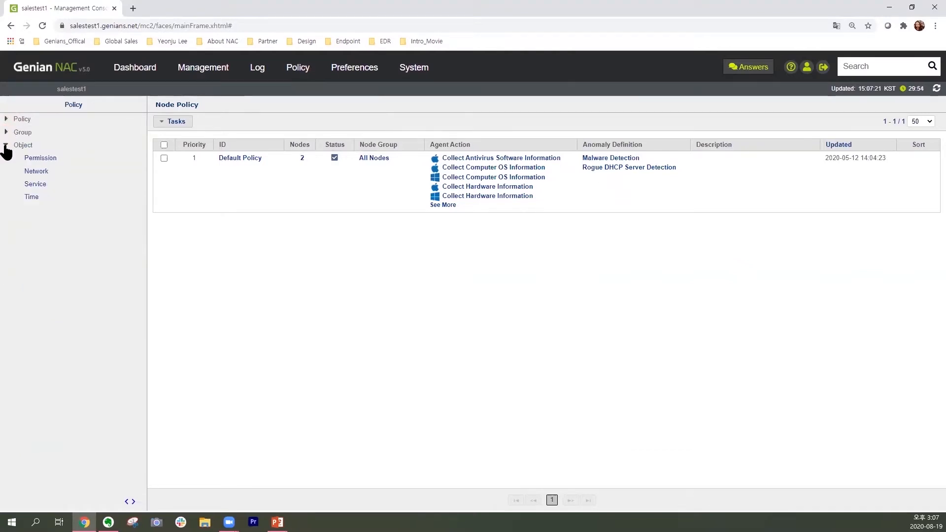
{"action": "left_click", "coordinate": [102, 154]}
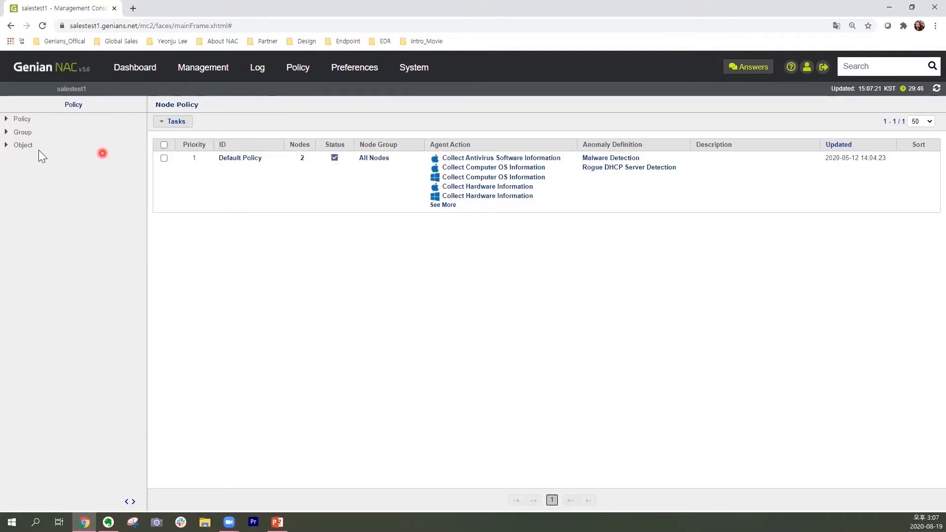
Open the list of node groups and start creating a new node group for node policy.
{"action": "left_click", "coordinate": [7, 133]}
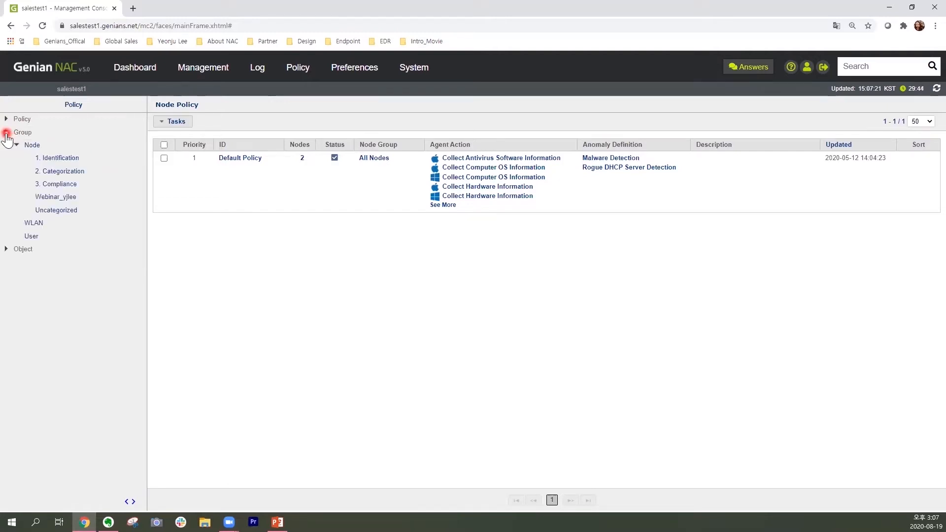
{"action": "left_click", "coordinate": [39, 146]}
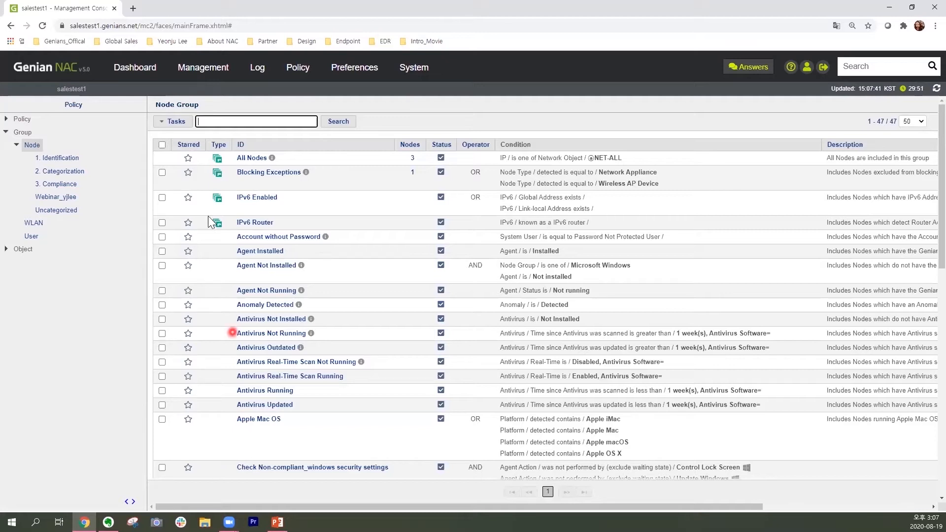
{"action": "left_click", "coordinate": [187, 130]}
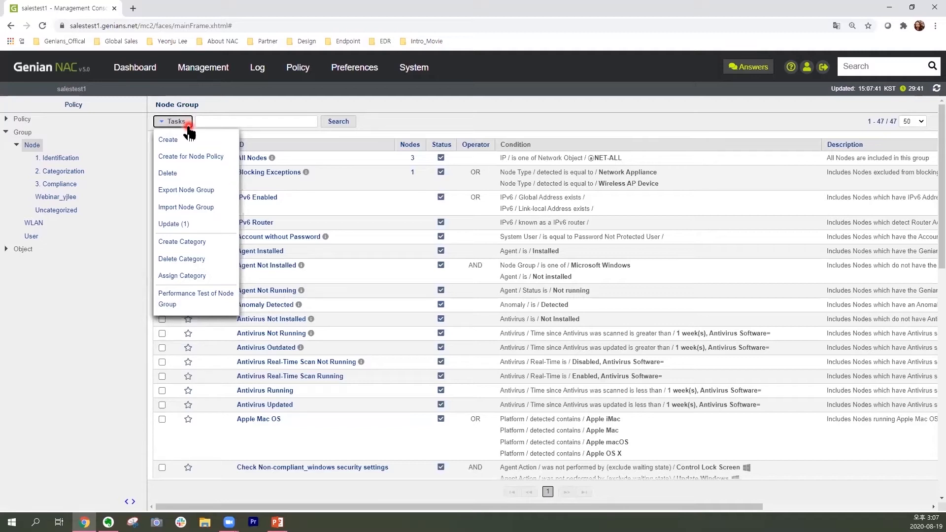
{"action": "left_click", "coordinate": [230, 158]}
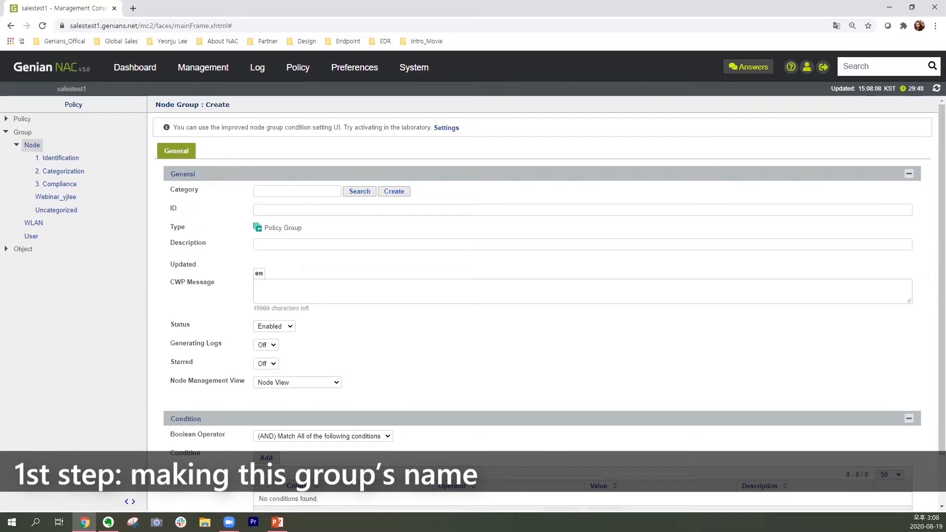
Enter Session3_Regular_MKT1 as the node group's ID and set its status to Enabled.
{"action": "key", "text": "alt+Tab"}
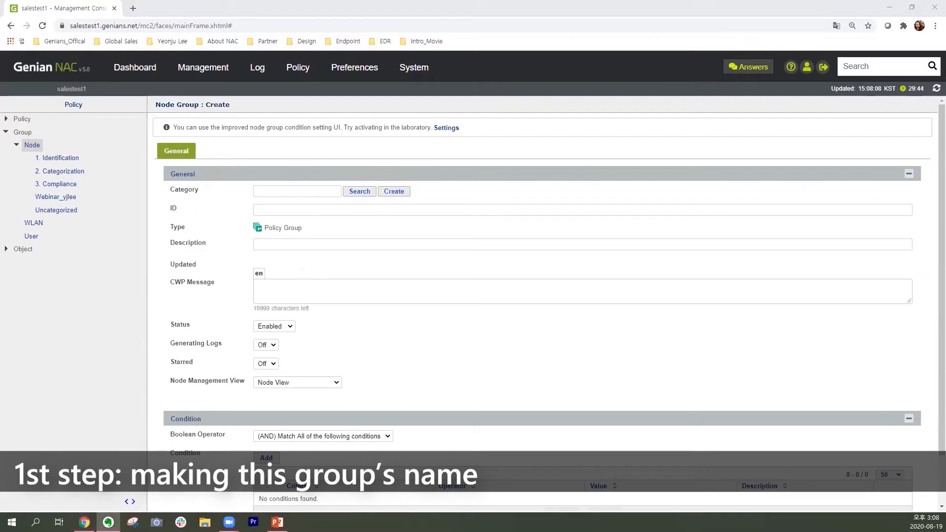
{"action": "left_click", "coordinate": [18, 104]}
{"action": "left_click", "coordinate": [312, 210]}
{"action": "left_click", "coordinate": [348, 231]}
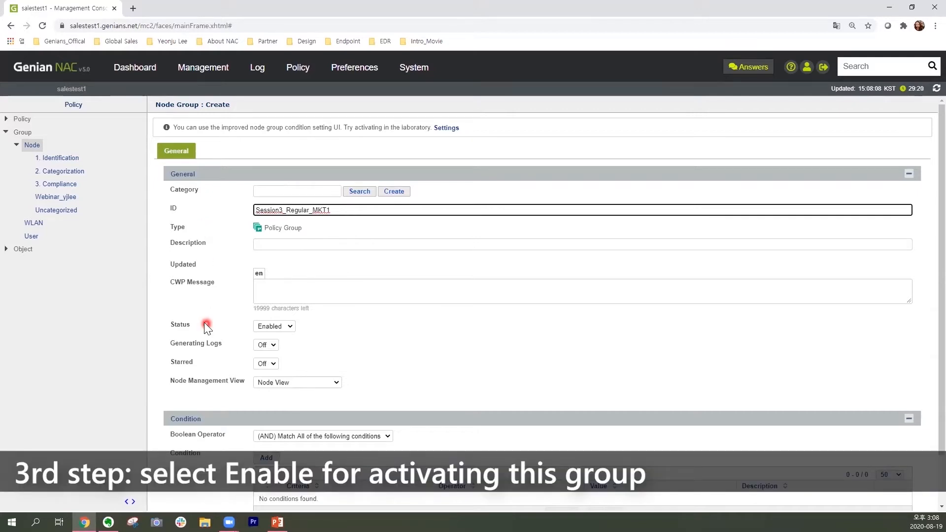
{"action": "left_click", "coordinate": [289, 326]}
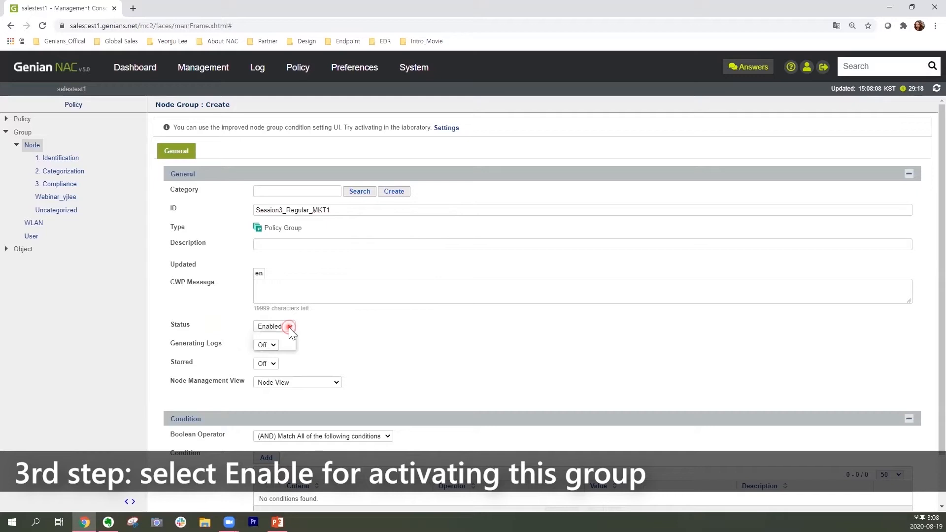
{"action": "left_click", "coordinate": [292, 344]}
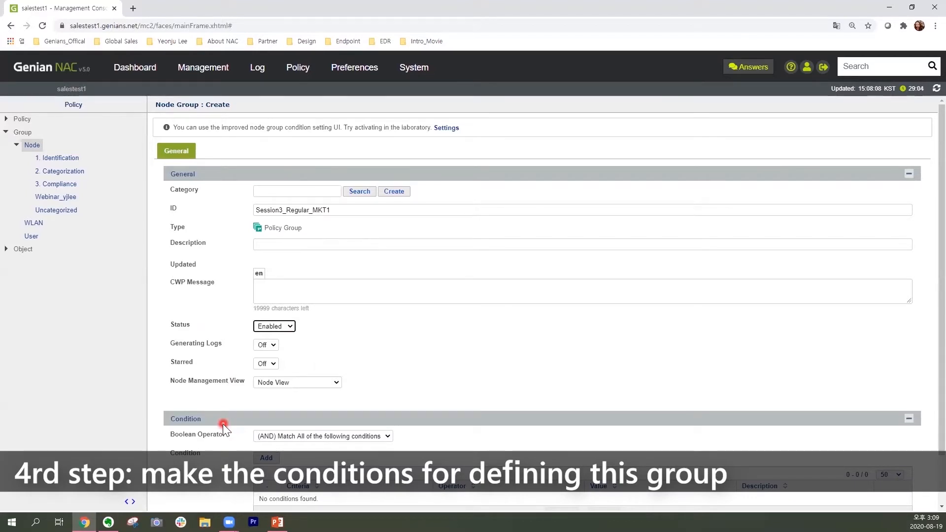
Start a new group condition with the criteria IP and the operator "is one of subnet".
{"action": "scroll", "coordinate": [223, 424], "scroll_direction": "down", "scroll_amount": 1}
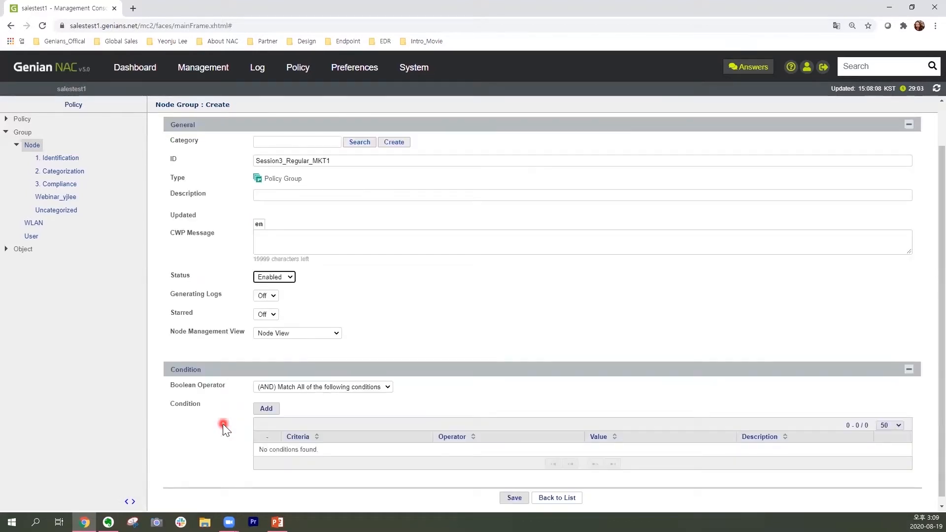
{"action": "left_click", "coordinate": [275, 413]}
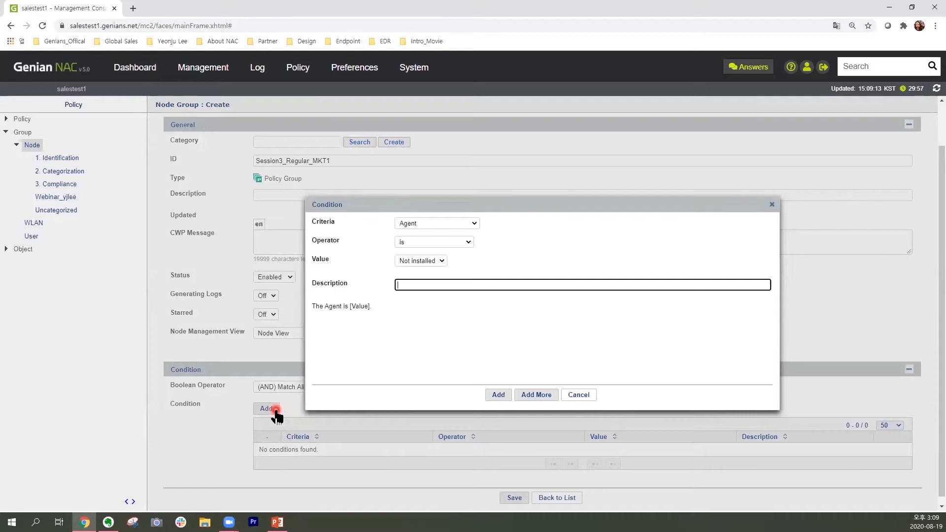
{"action": "left_click", "coordinate": [475, 223]}
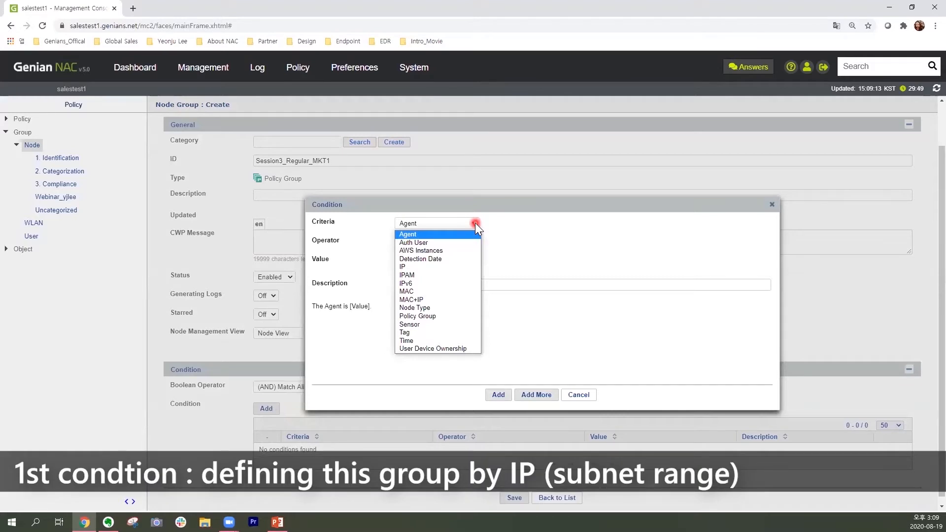
{"action": "left_click", "coordinate": [468, 267]}
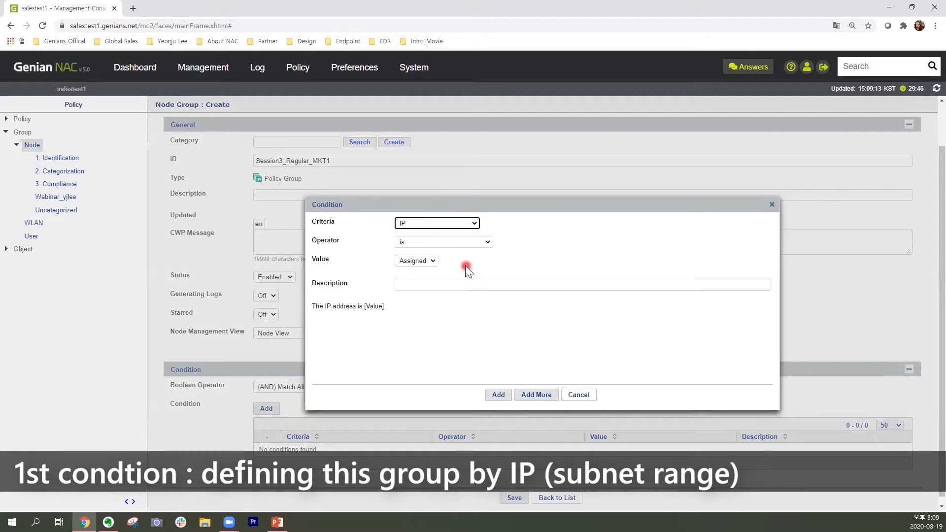
{"action": "left_click", "coordinate": [486, 242]}
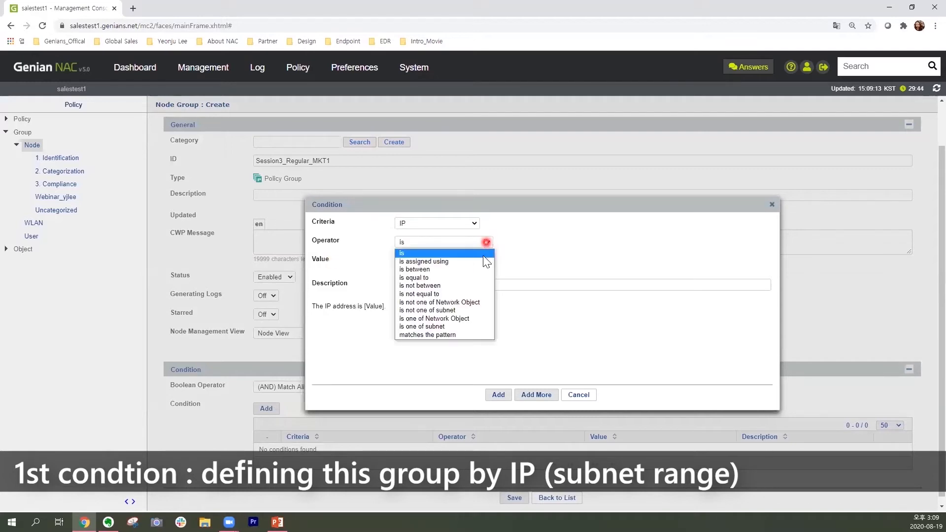
{"action": "left_click", "coordinate": [475, 326]}
Set the condition's subnet value to 192.168.10.1 with mask 24 (255.255.255.0) and add it to the group.
{"action": "left_click", "coordinate": [430, 261]}
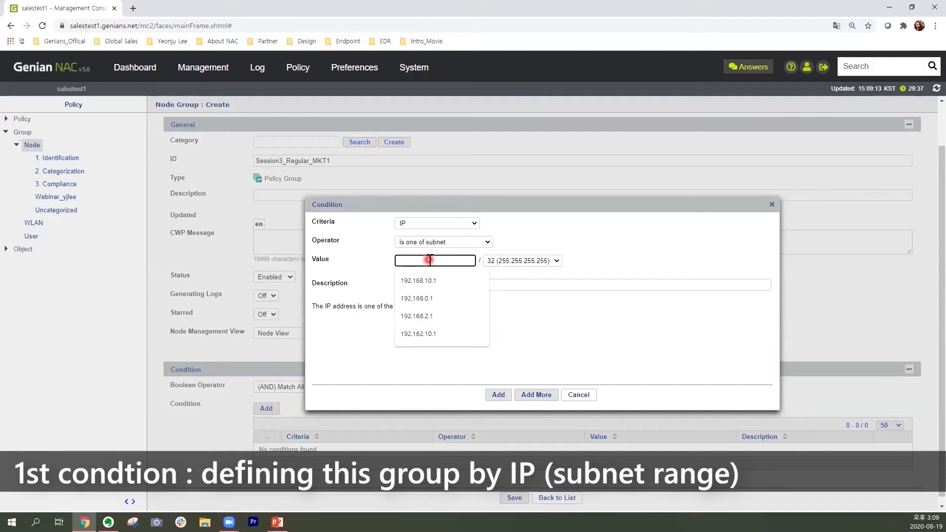
{"action": "type", "text": "192.168."}
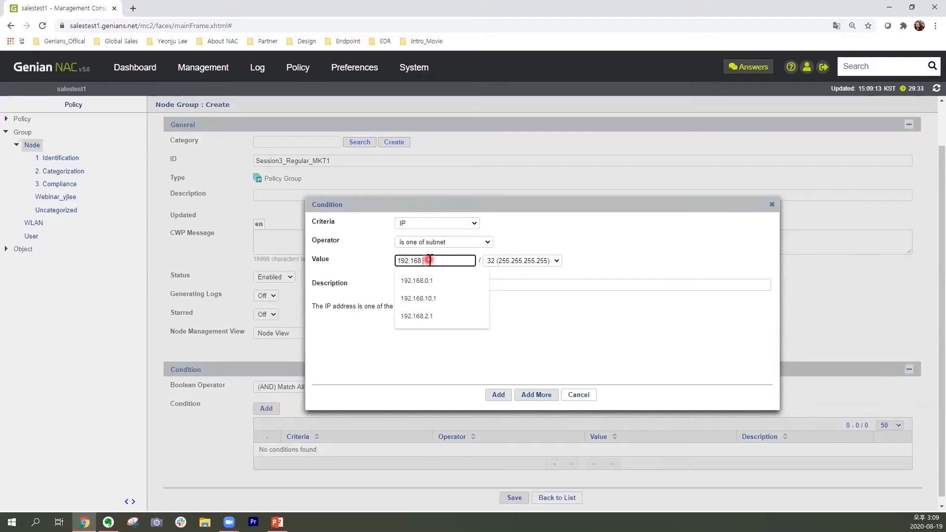
{"action": "type", "text": "1"}
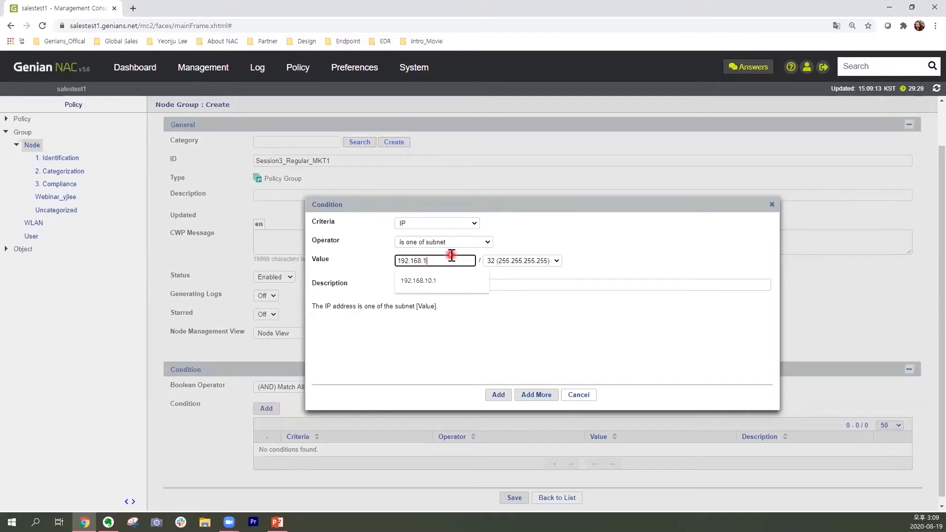
{"action": "type", "text": "0.1"}
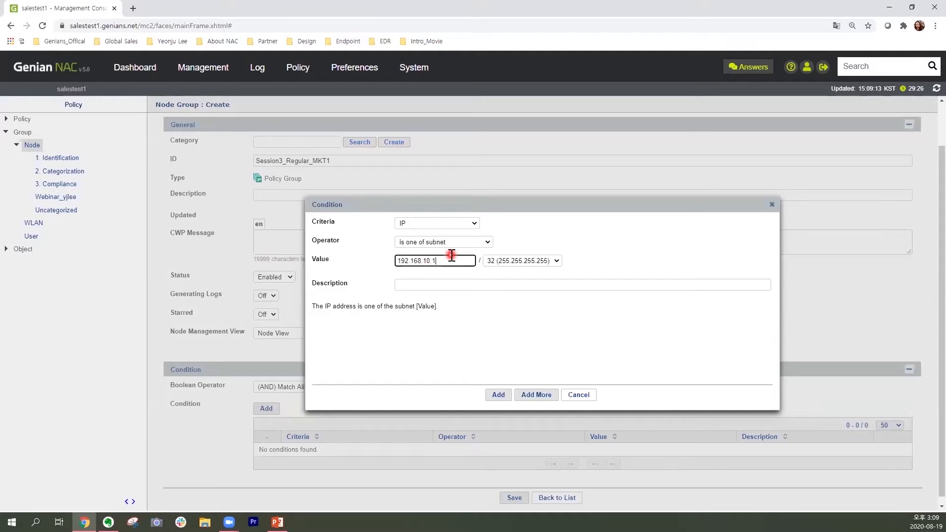
{"action": "left_click", "coordinate": [509, 260]}
{"action": "left_click", "coordinate": [506, 337]}
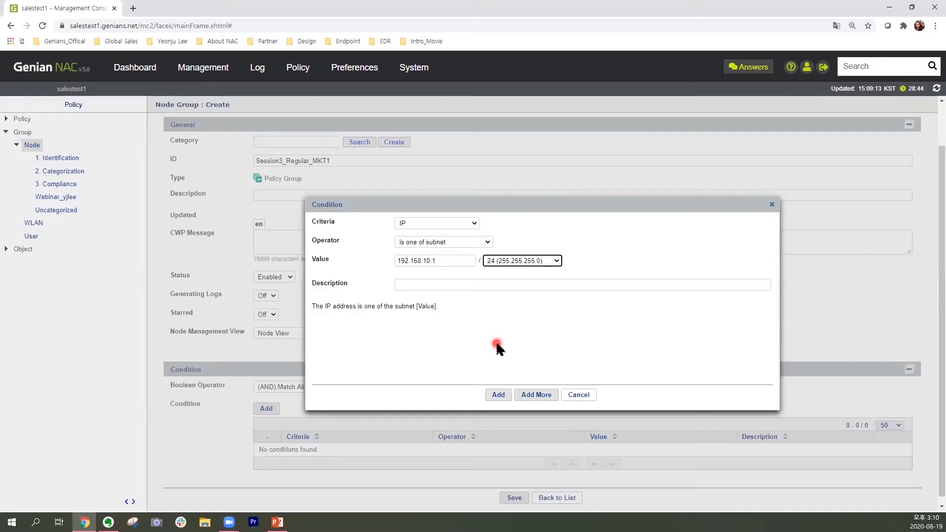
{"action": "left_click", "coordinate": [499, 395]}
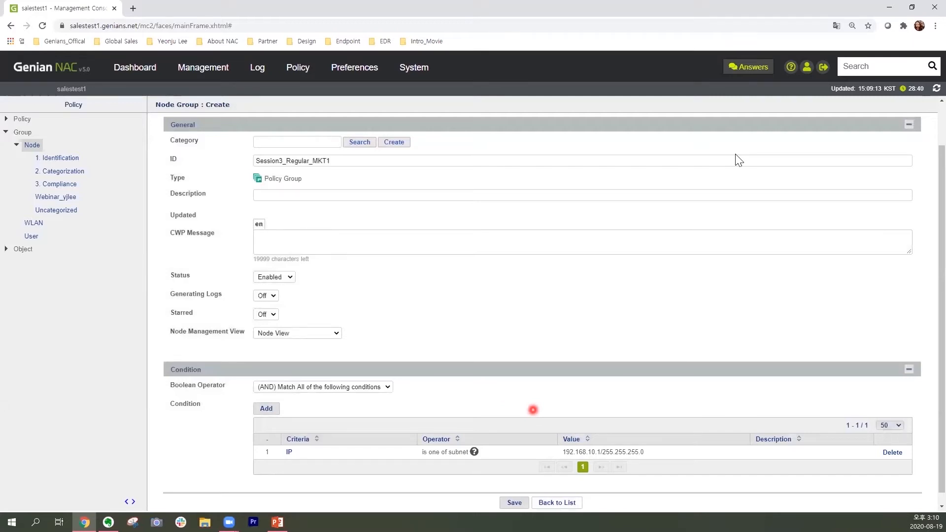
{"action": "left_click_drag", "start_coordinate": [159, 354], "coordinate": [926, 488]}
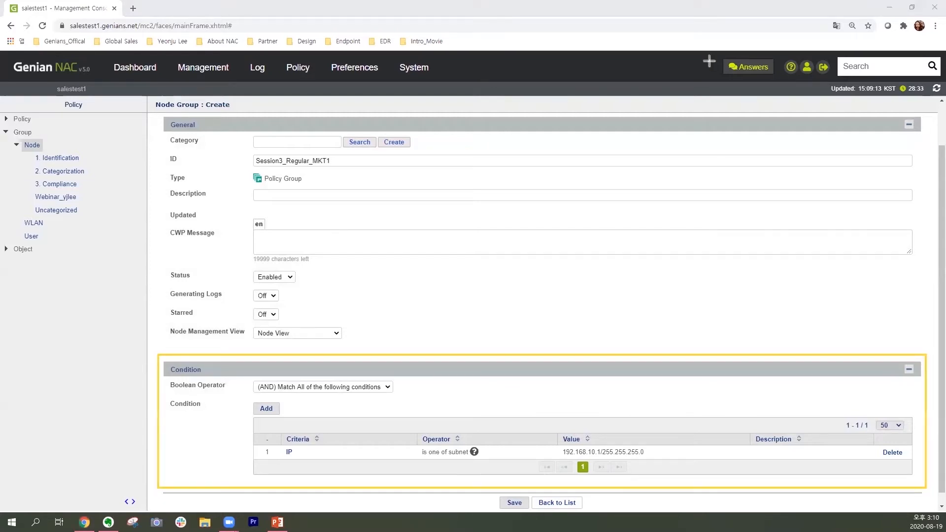
Add a second condition with criteria Node Type, operator "detected is equal to" and value PC.
{"action": "left_click", "coordinate": [311, 450]}
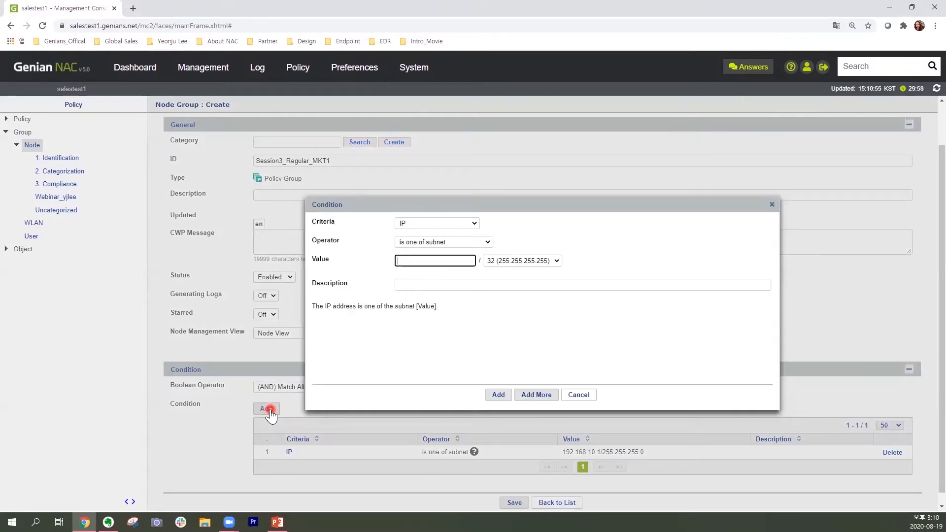
{"action": "left_click", "coordinate": [474, 221]}
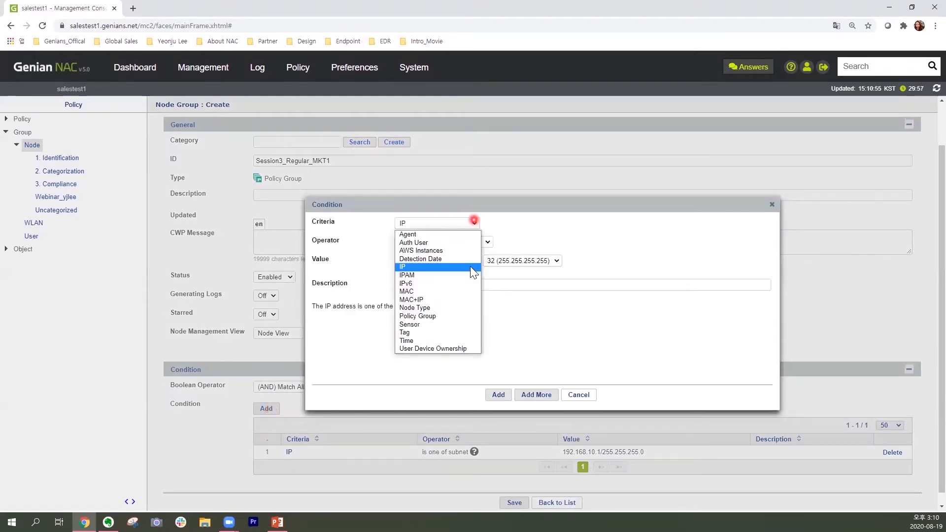
{"action": "left_click", "coordinate": [464, 309]}
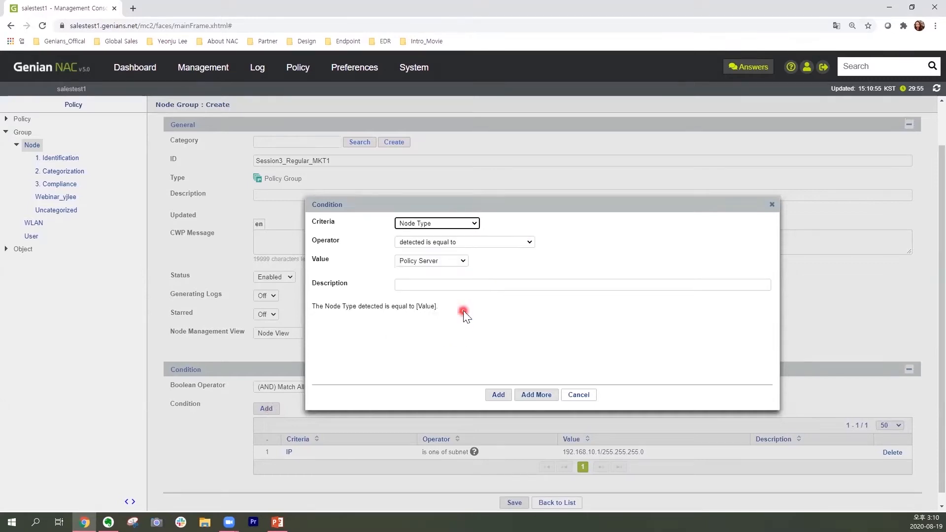
{"action": "left_click", "coordinate": [516, 243]}
{"action": "left_click", "coordinate": [515, 243]}
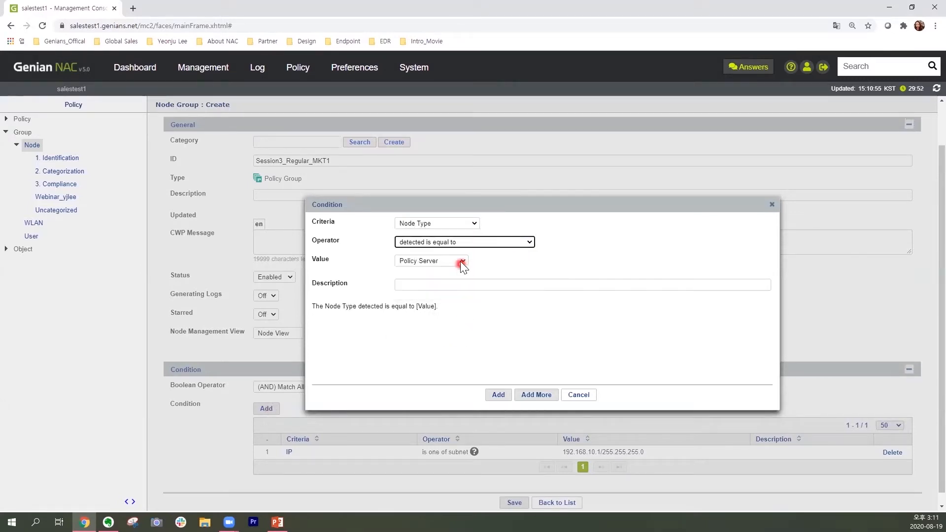
{"action": "left_click", "coordinate": [460, 261]}
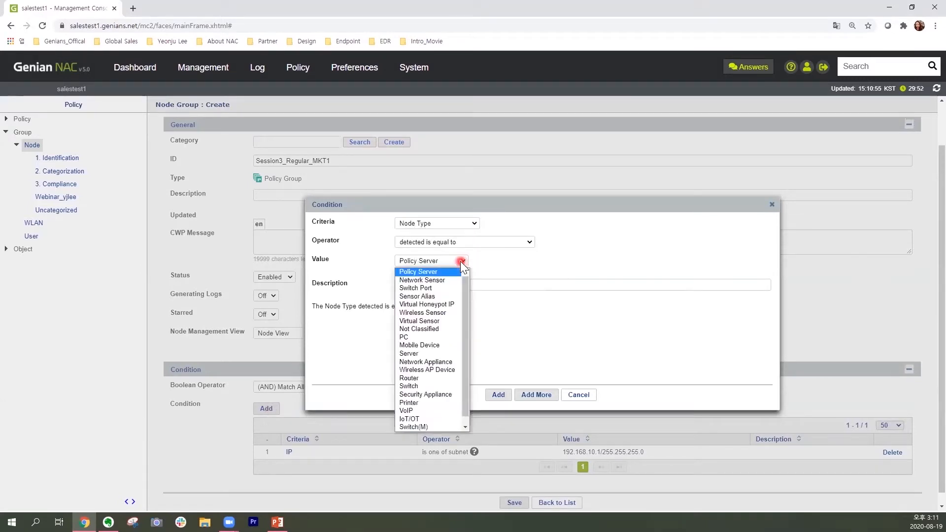
{"action": "left_click", "coordinate": [449, 339]}
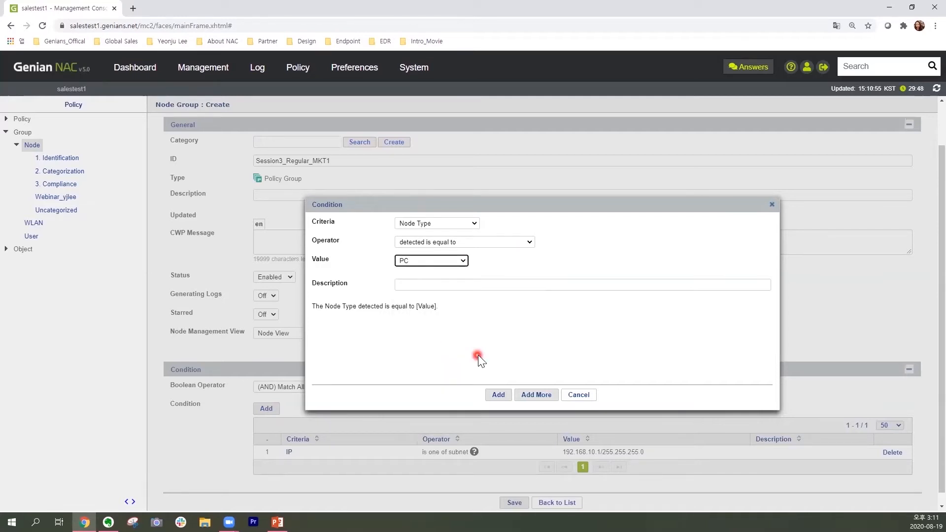
{"action": "left_click", "coordinate": [501, 399]}
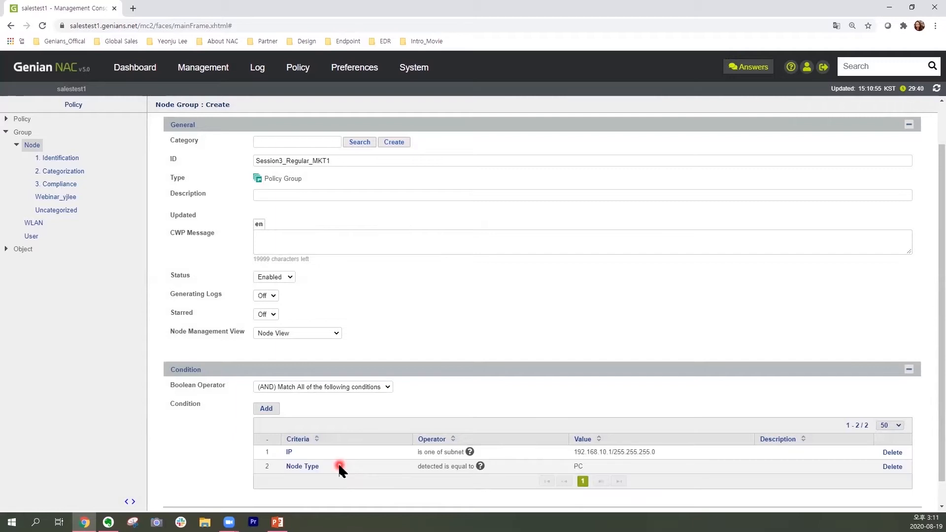
Save the new node group and collapse the Group branch of the navigation tree.
{"action": "scroll", "coordinate": [228, 452], "scroll_direction": "down", "scroll_amount": 1}
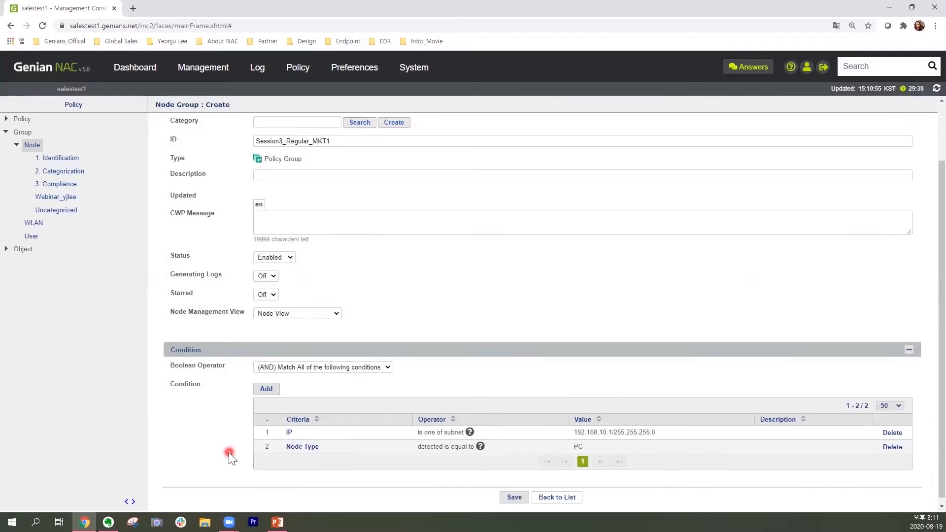
{"action": "left_click", "coordinate": [523, 497]}
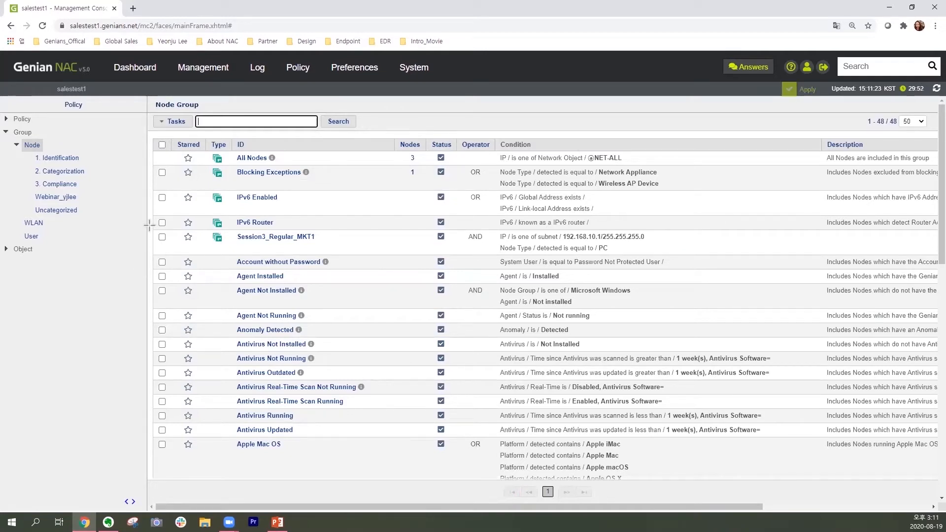
{"action": "left_click_drag", "start_coordinate": [149, 226], "coordinate": [852, 255]}
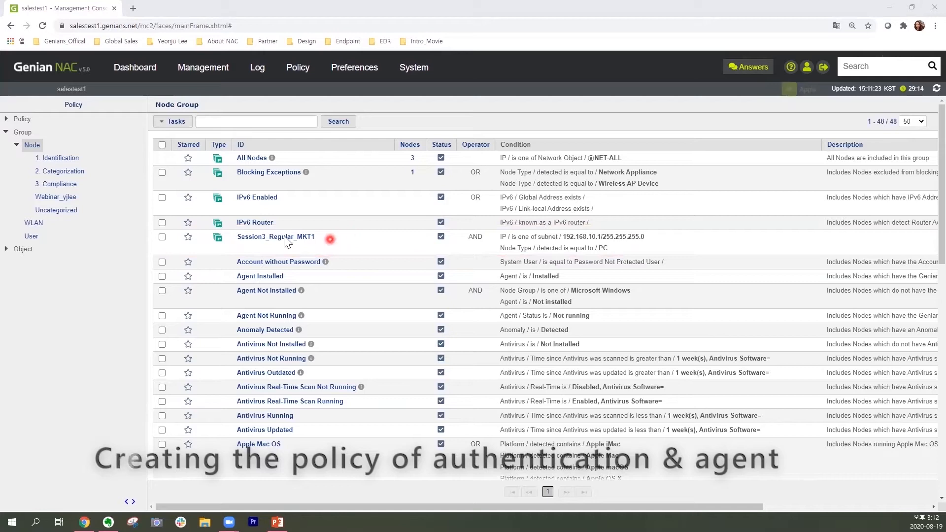
{"action": "left_click", "coordinate": [6, 130]}
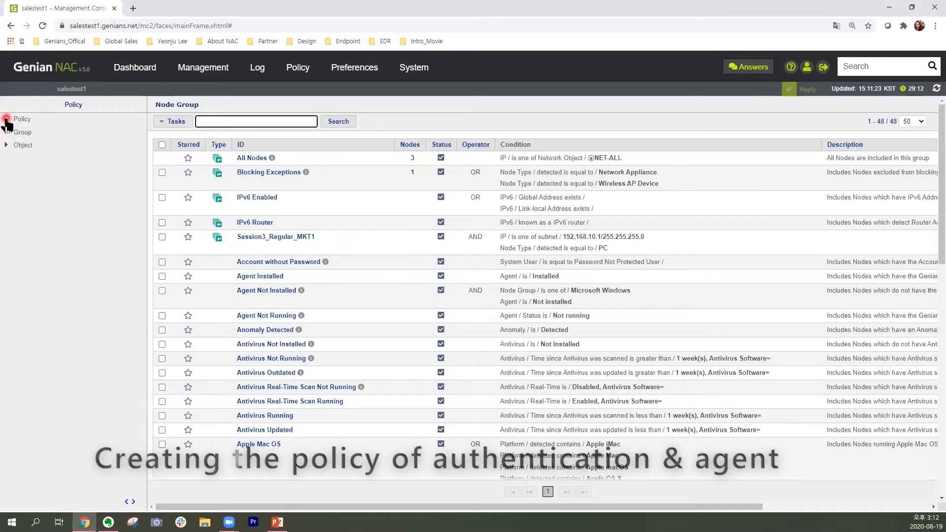
Open the node policy list and start creating a new policy, proceeding with the Create Policy option to its general settings.
{"action": "left_click", "coordinate": [6, 119]}
{"action": "left_click", "coordinate": [61, 135]}
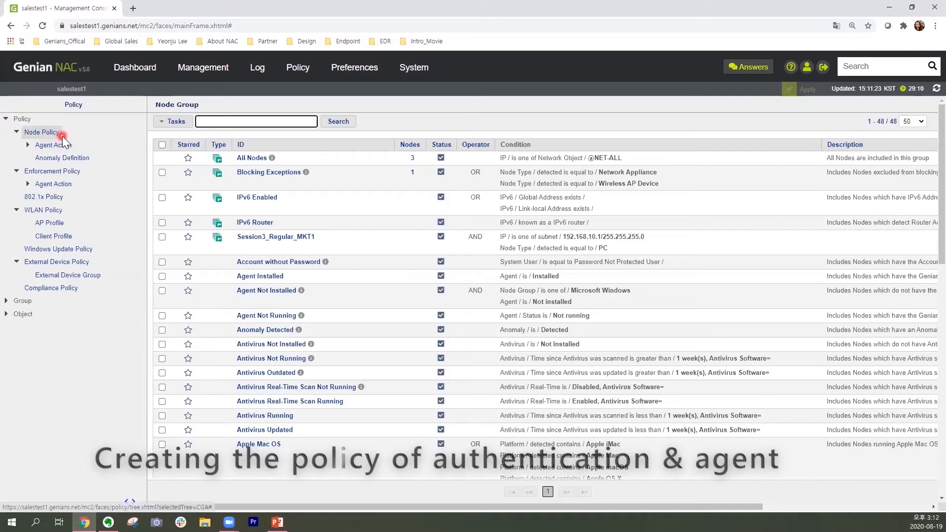
{"action": "left_click", "coordinate": [58, 133]}
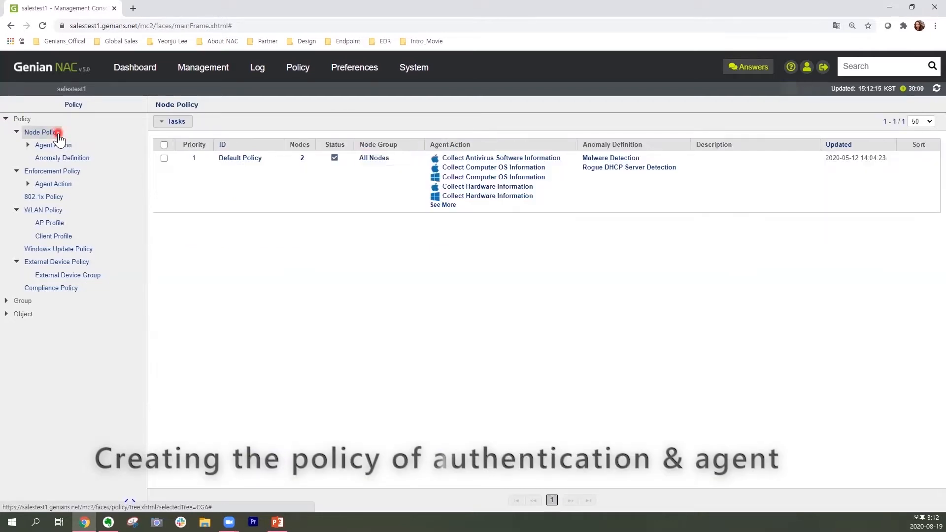
{"action": "left_click", "coordinate": [186, 123]}
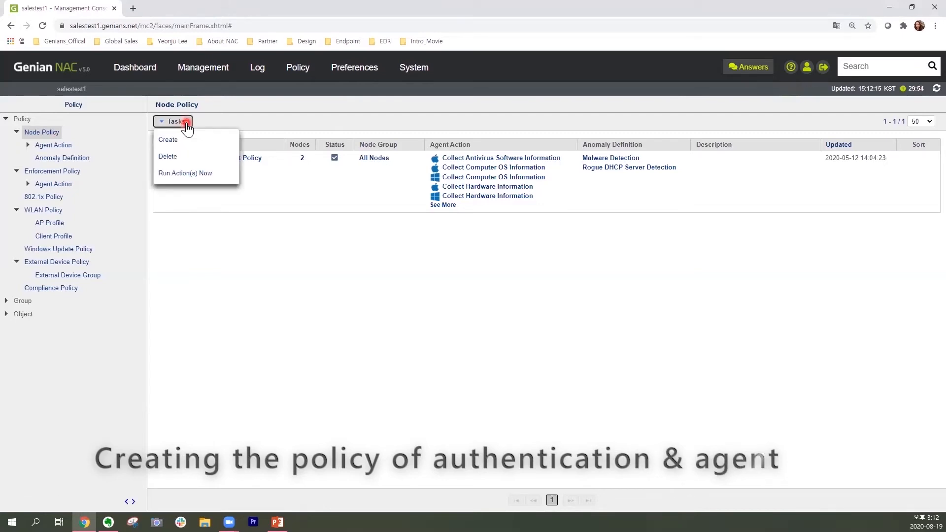
{"action": "left_click", "coordinate": [220, 142]}
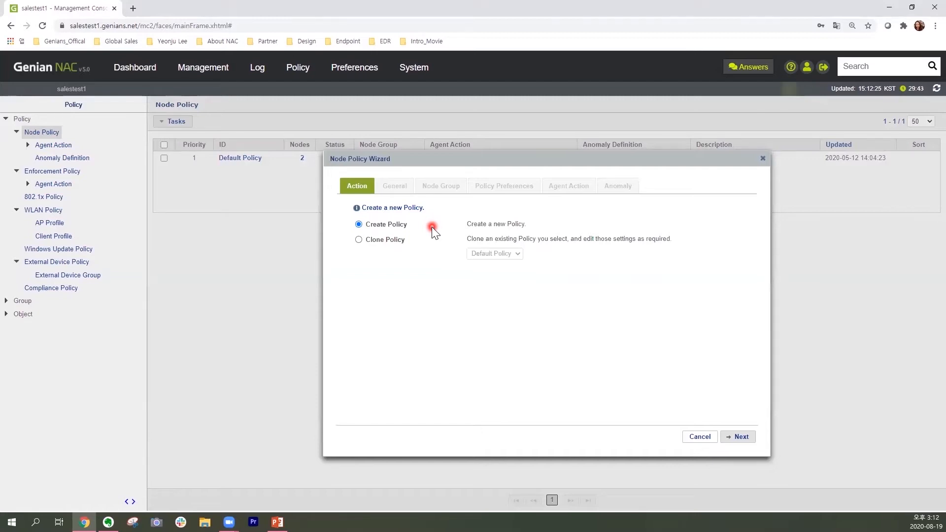
{"action": "left_click", "coordinate": [742, 437]}
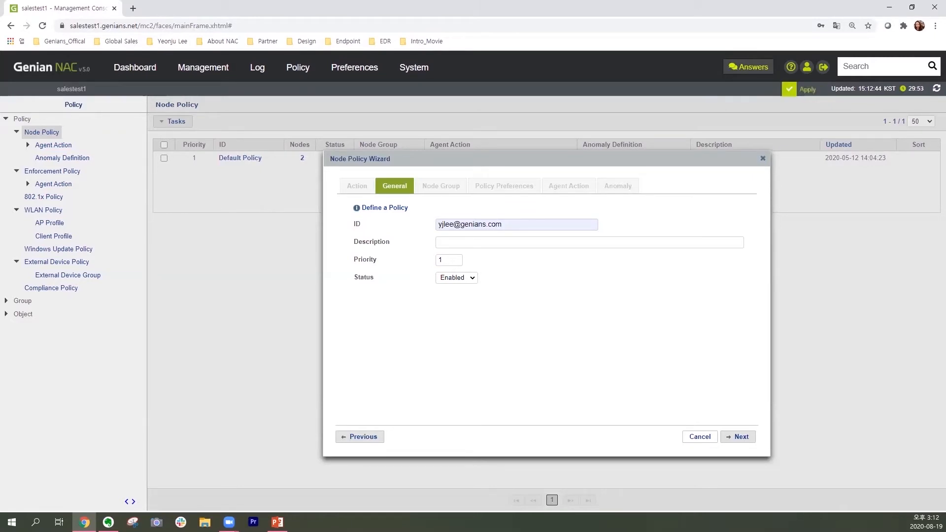
Set the new policy's ID to Session3_Compliance_MKT1 and continue to the node group assignment.
{"action": "key", "text": "alt+Tab"}
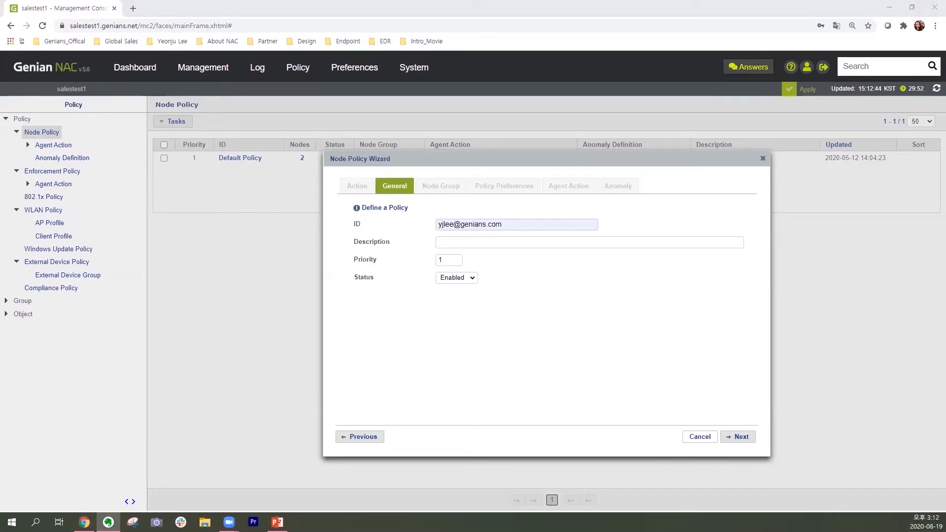
{"action": "left_click", "coordinate": [512, 225]}
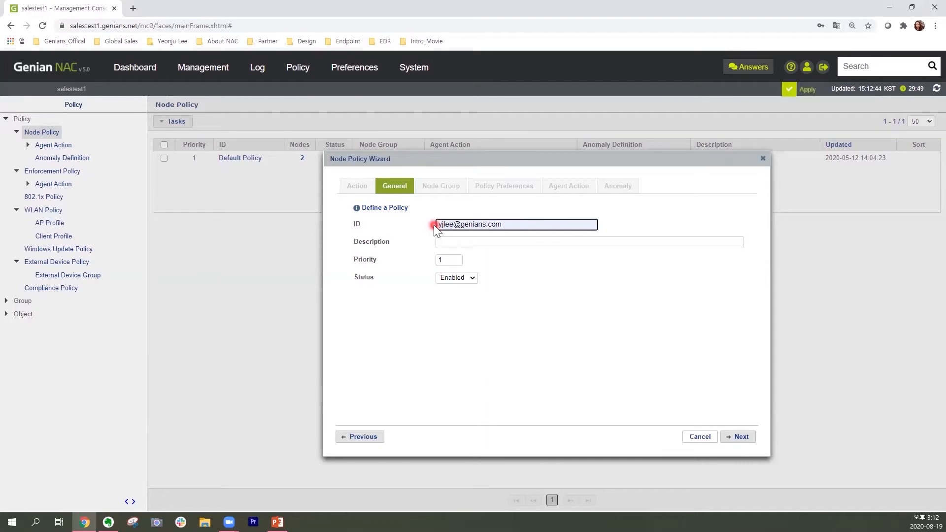
{"action": "type", "text": "Session3_Compliance_MKT1"}
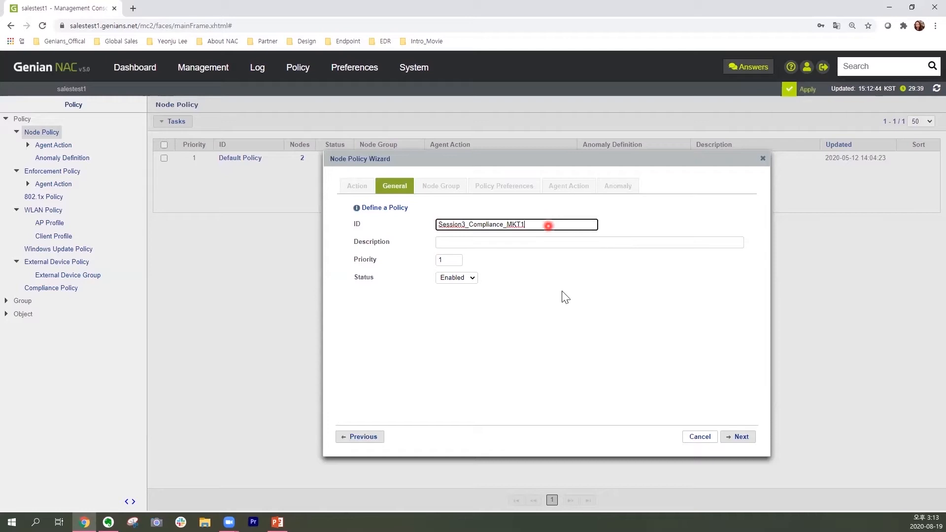
{"action": "left_click", "coordinate": [748, 439]}
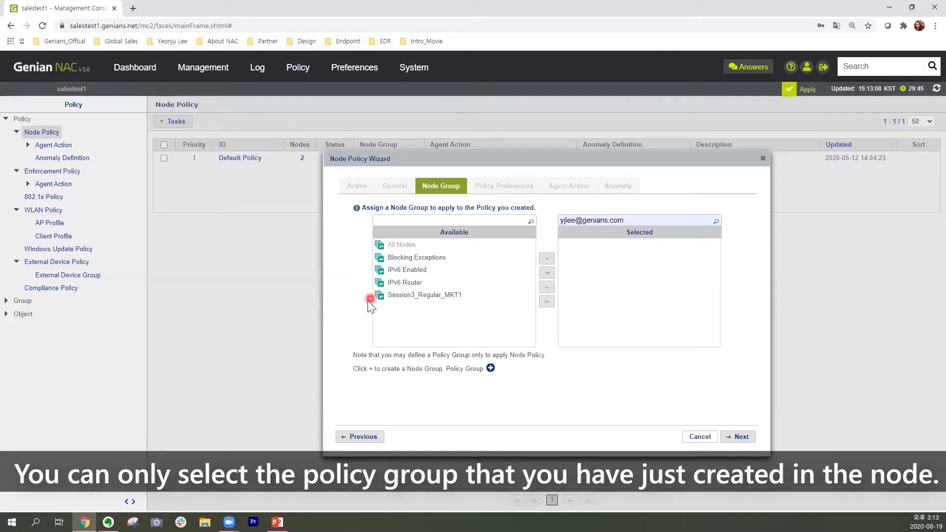
Assign the node group Session3_Regular_MKT1 to the policy and continue to the policy preferences.
{"action": "left_click", "coordinate": [483, 298]}
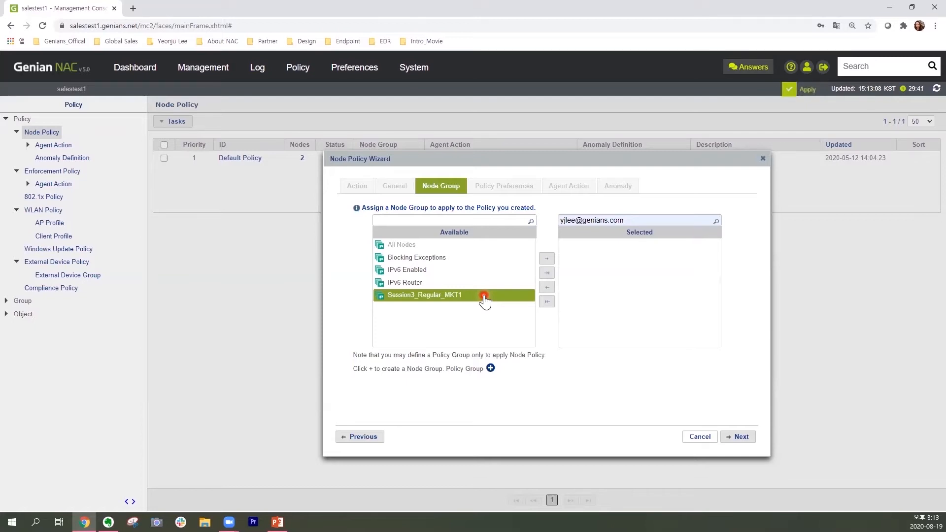
{"action": "left_click", "coordinate": [547, 261]}
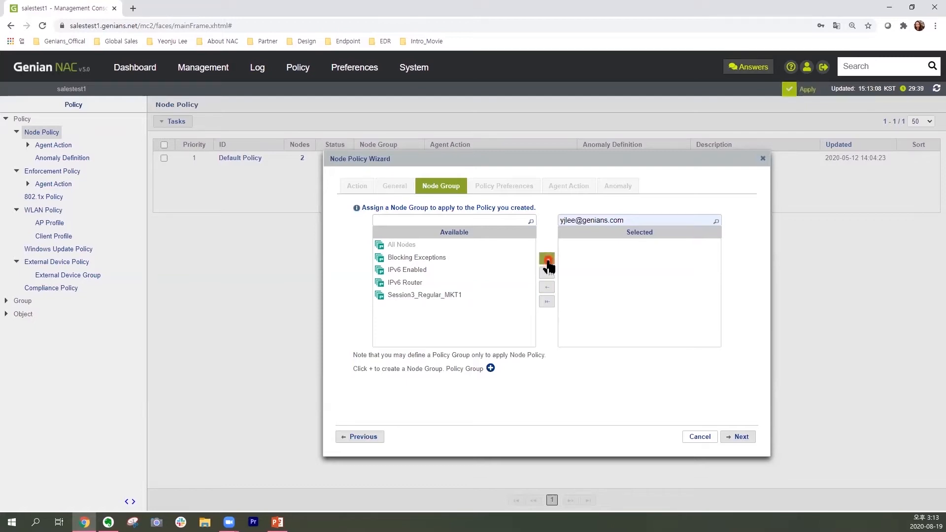
{"action": "left_click_drag", "start_coordinate": [706, 269], "coordinate": [705, 270]}
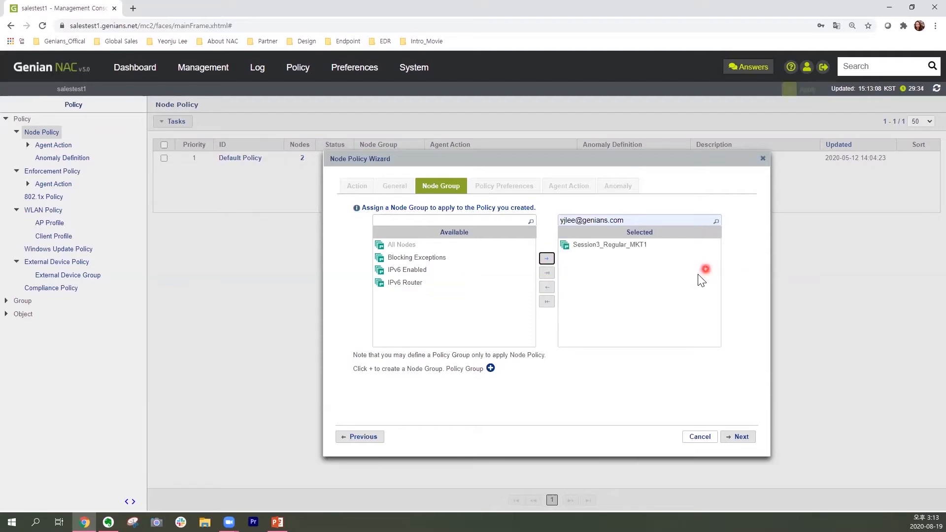
{"action": "left_click", "coordinate": [748, 438]}
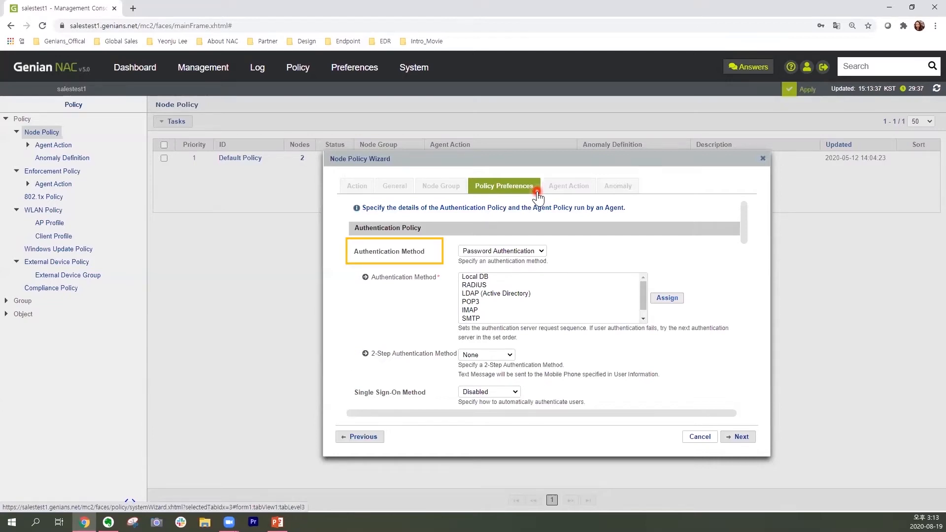
Choose Password Authentication as the authentication method in the authentication policy.
{"action": "left_click", "coordinate": [541, 251]}
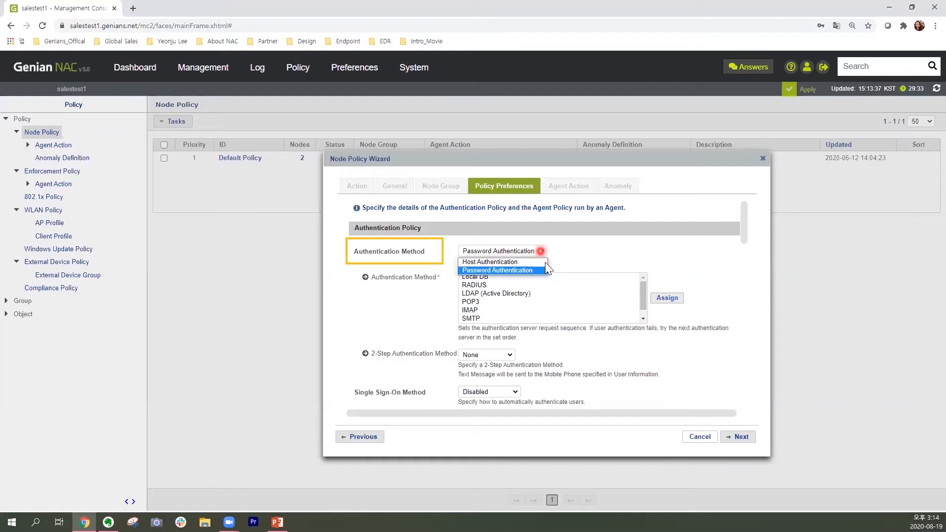
{"action": "left_click", "coordinate": [543, 271]}
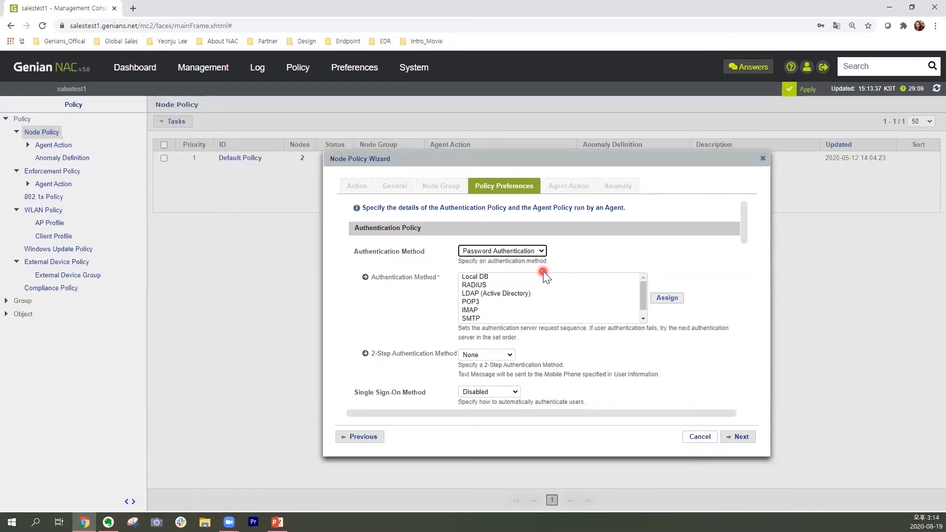
{"action": "scroll", "coordinate": [710, 344], "scroll_direction": "down", "scroll_amount": 1}
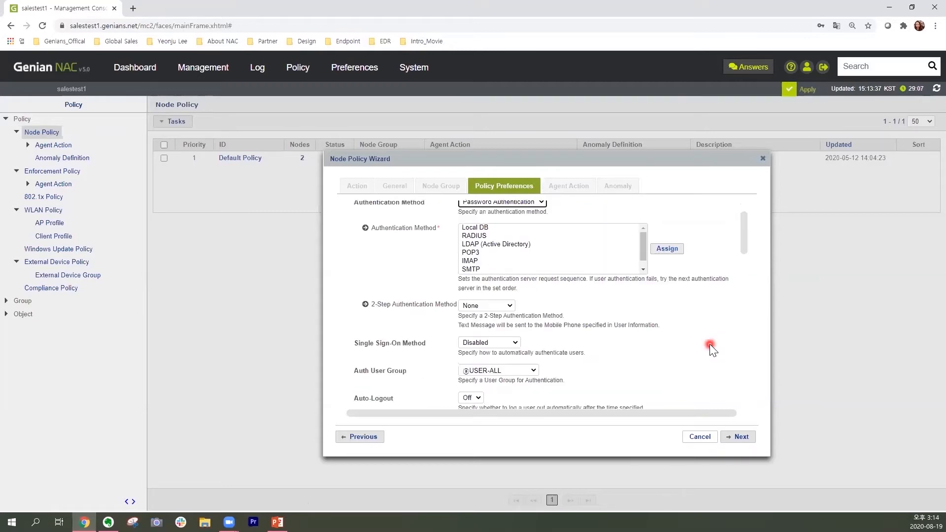
{"action": "scroll", "coordinate": [542, 261], "scroll_direction": "up", "scroll_amount": 1}
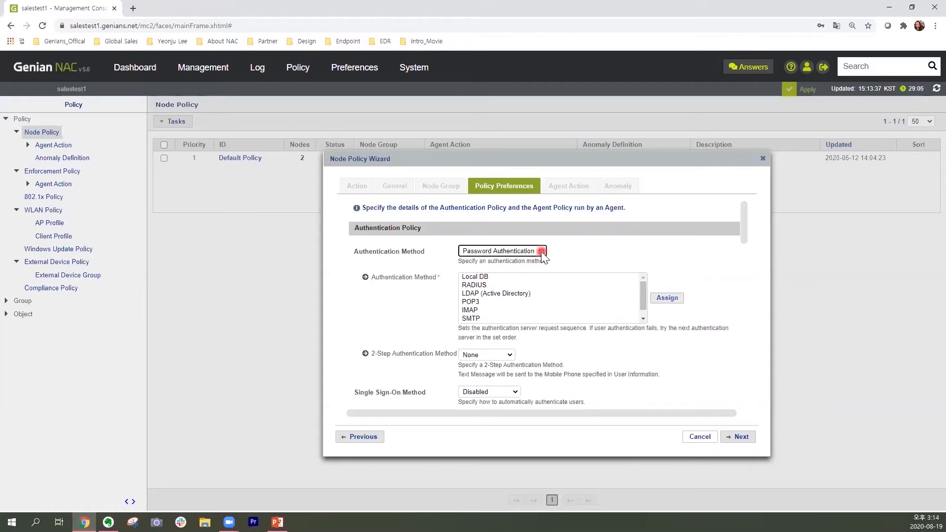
Set Auto-Logout to On in the authentication policy.
{"action": "scroll", "coordinate": [576, 350], "scroll_direction": "down", "scroll_amount": 2}
{"action": "scroll", "coordinate": [575, 351], "scroll_direction": "down", "scroll_amount": 2}
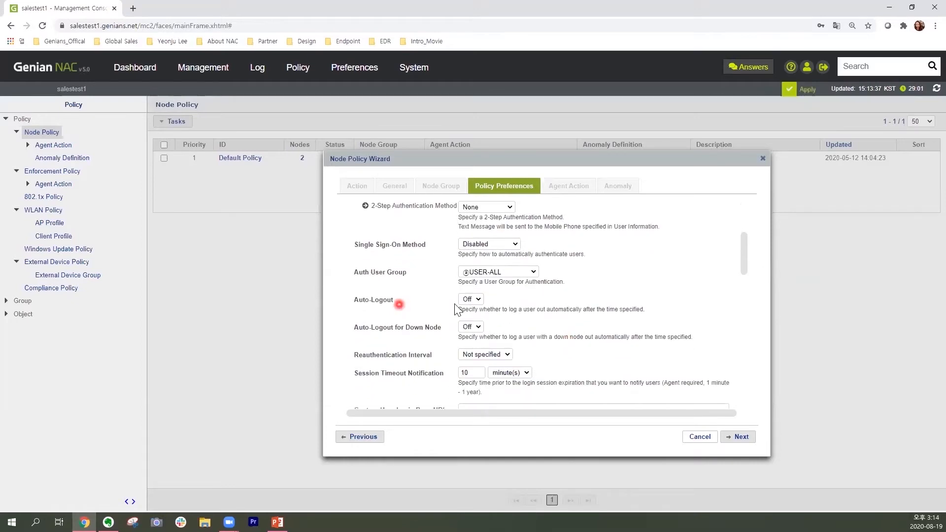
{"action": "left_click", "coordinate": [477, 298]}
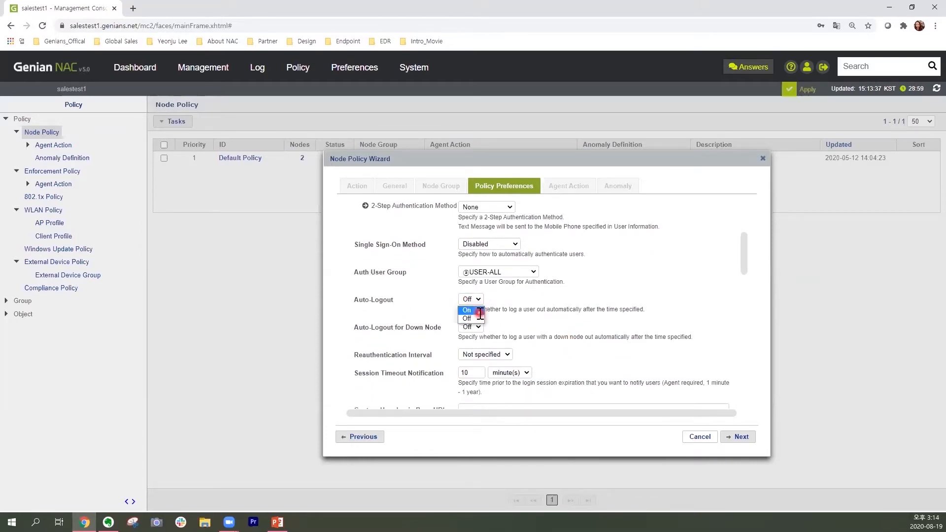
{"action": "left_click", "coordinate": [480, 311]}
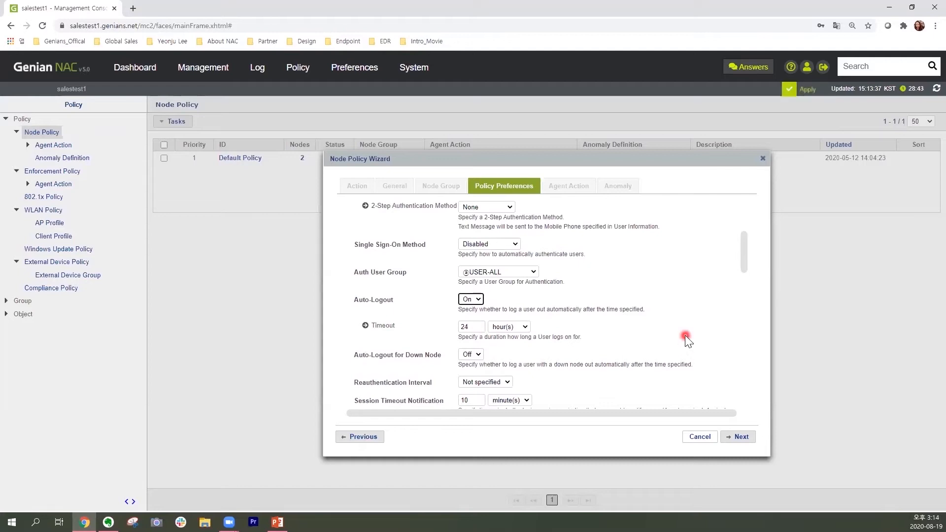
Choose On for the Agent setting in the Agent Policy section.
{"action": "scroll", "coordinate": [686, 336], "scroll_direction": "down", "scroll_amount": 1}
{"action": "scroll", "coordinate": [685, 335], "scroll_direction": "down", "scroll_amount": 3}
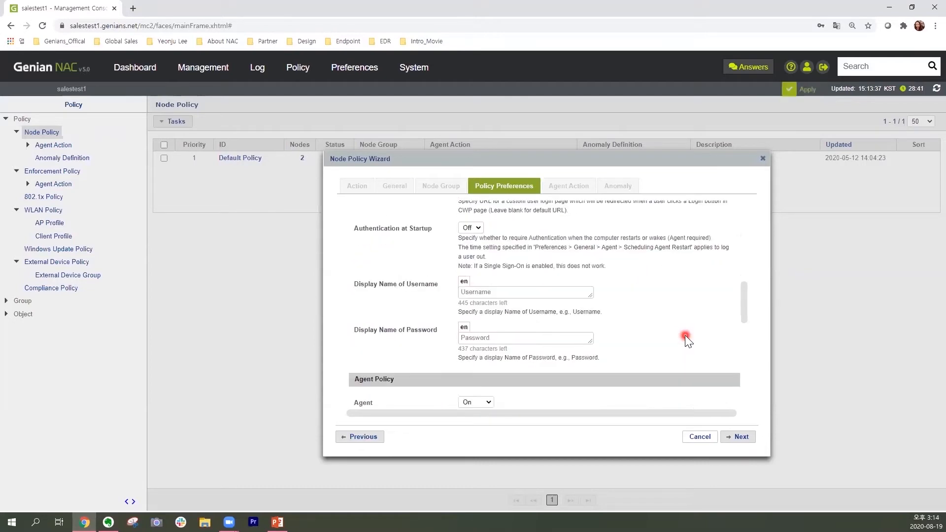
{"action": "scroll", "coordinate": [423, 329], "scroll_direction": "down", "scroll_amount": 2}
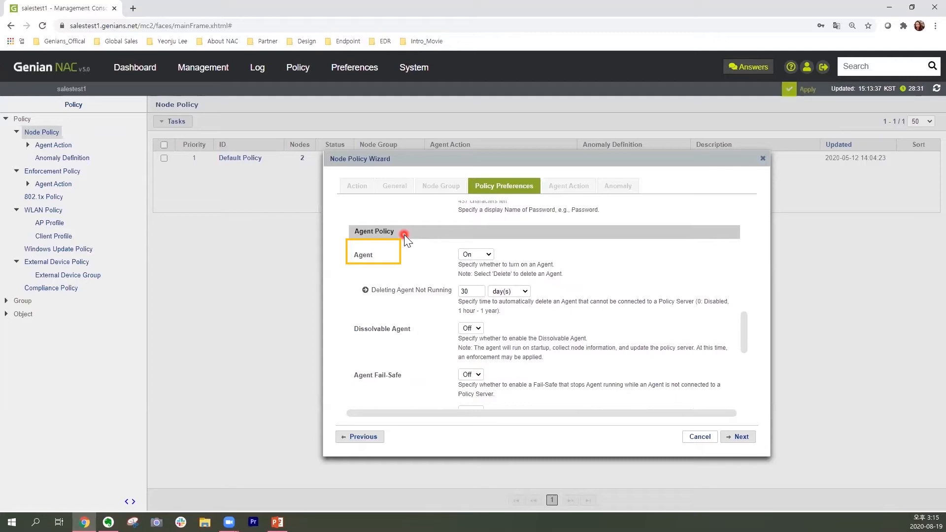
{"action": "left_click", "coordinate": [488, 255]}
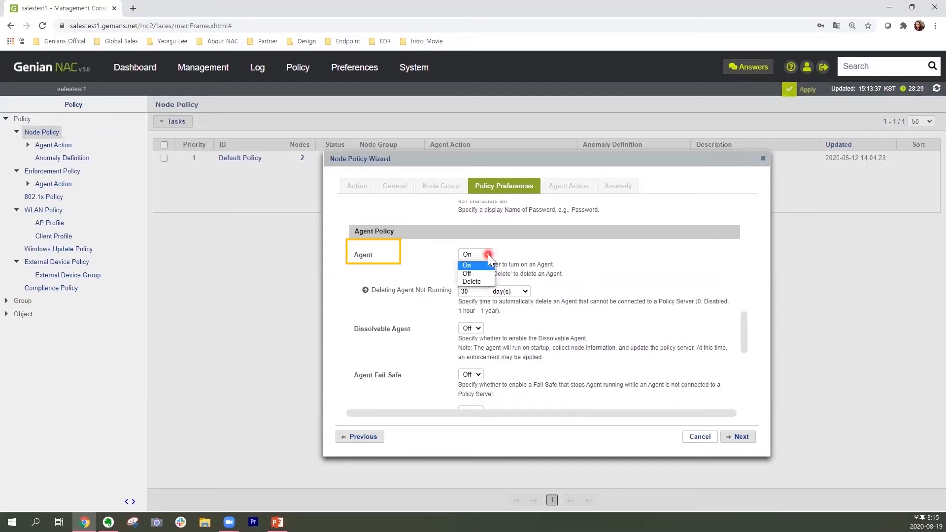
{"action": "left_click", "coordinate": [535, 249]}
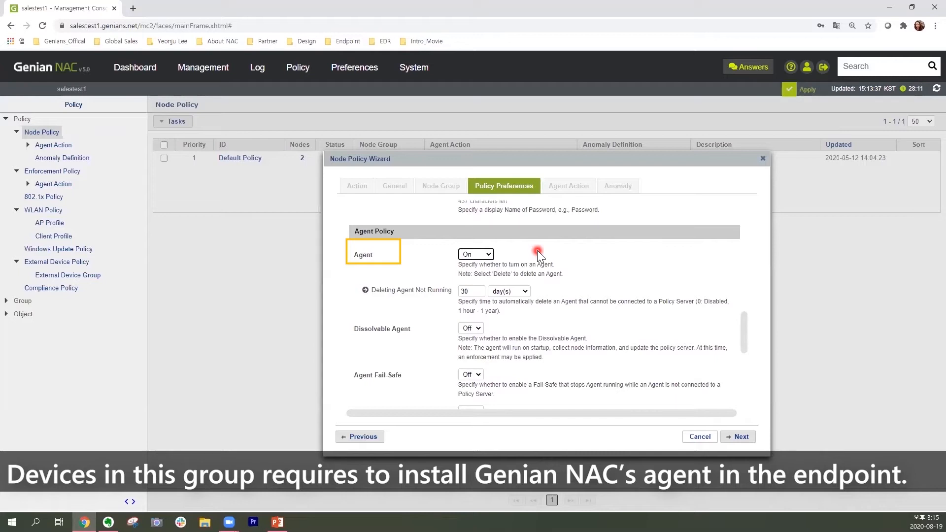
Set Agent Fail-Safe to On and continue to the agent action assignment.
{"action": "scroll", "coordinate": [425, 373], "scroll_direction": "down", "scroll_amount": 1}
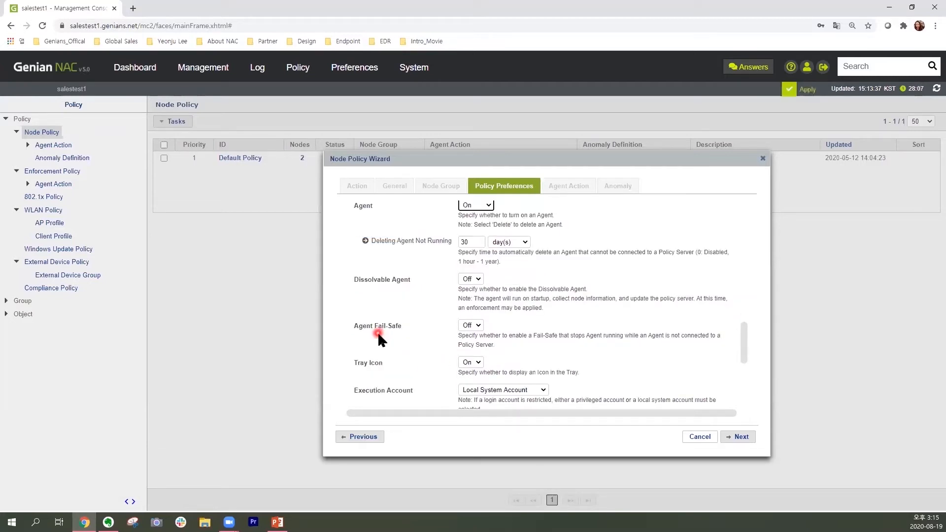
{"action": "left_click", "coordinate": [478, 326]}
{"action": "left_click", "coordinate": [479, 336]}
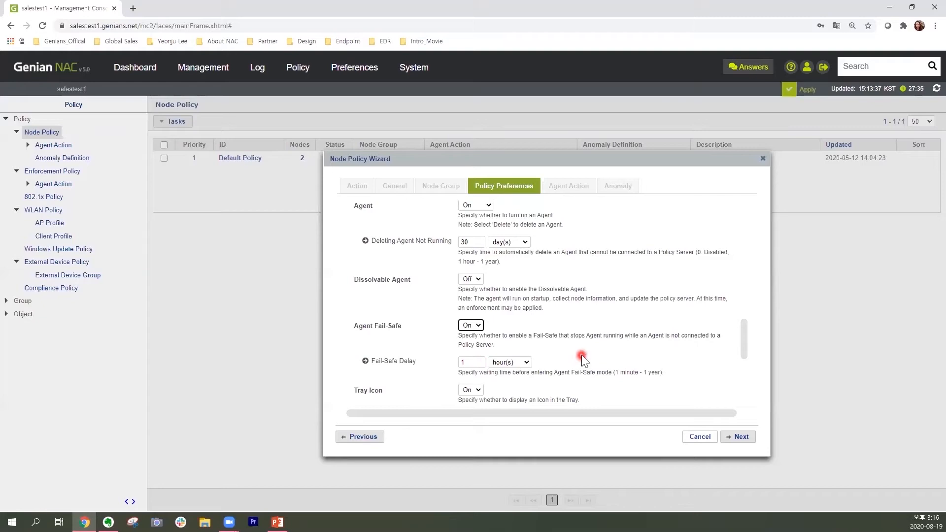
{"action": "scroll", "coordinate": [581, 354], "scroll_direction": "down", "scroll_amount": 4}
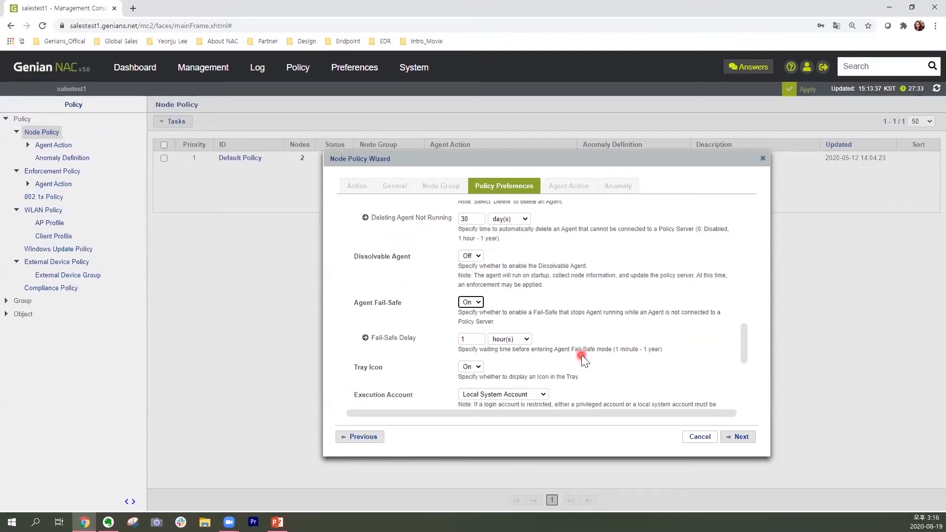
{"action": "scroll", "coordinate": [594, 372], "scroll_direction": "down", "scroll_amount": 1}
{"action": "left_click", "coordinate": [740, 437]}
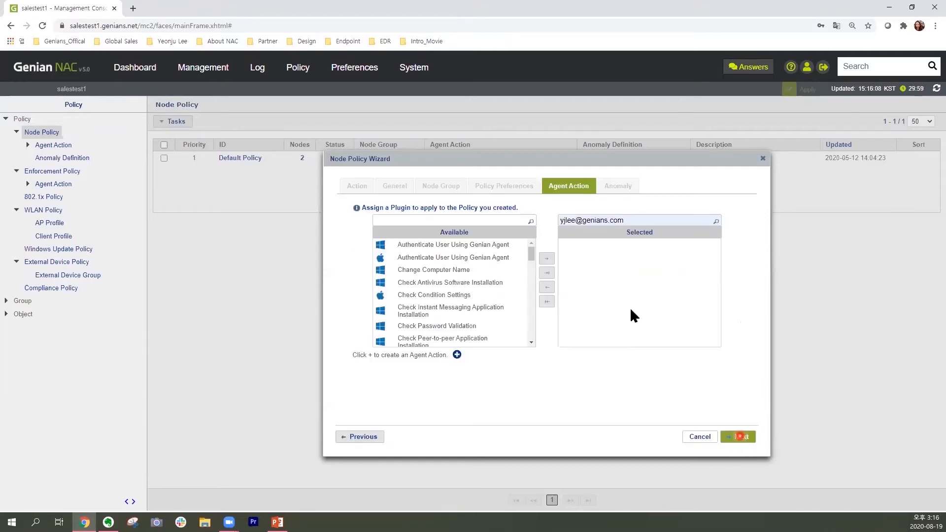
Finish creating the node policy without assigning any agent action or anomaly.
{"action": "left_click", "coordinate": [579, 197]}
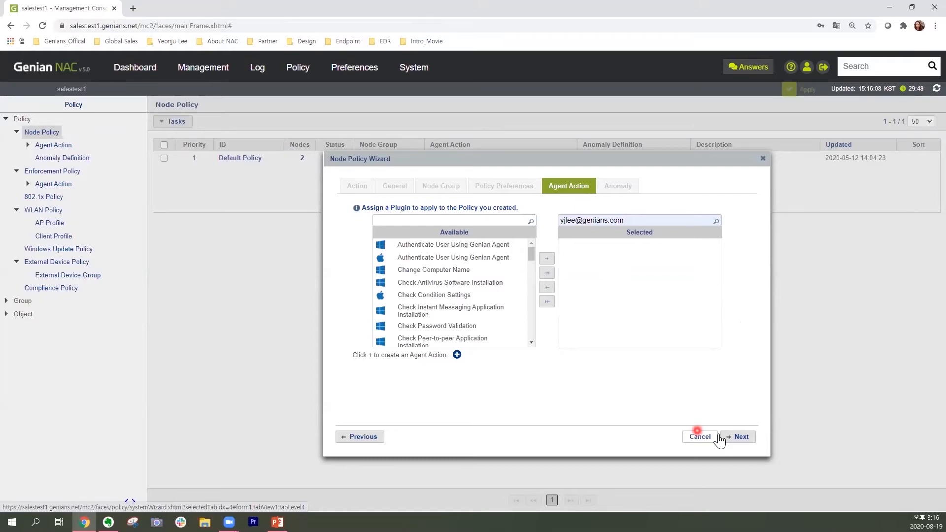
{"action": "left_click", "coordinate": [739, 437]}
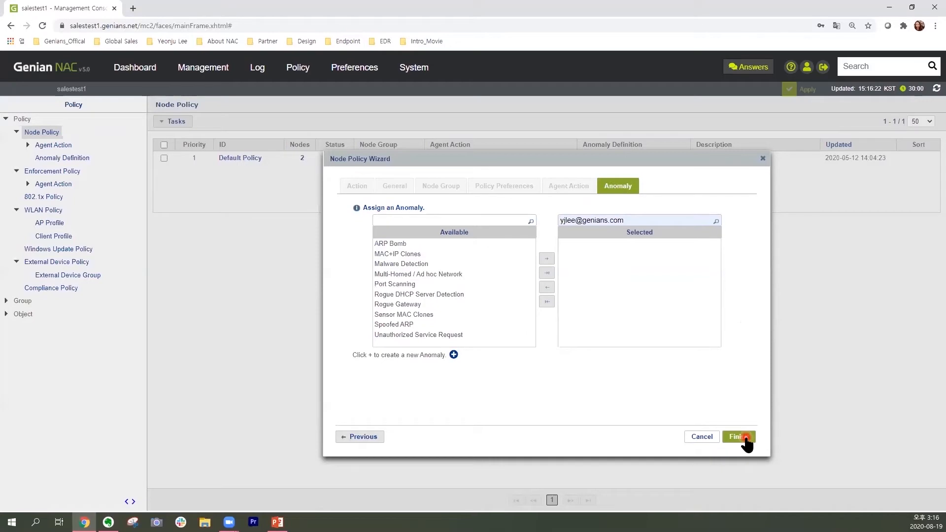
{"action": "left_click", "coordinate": [739, 437]}
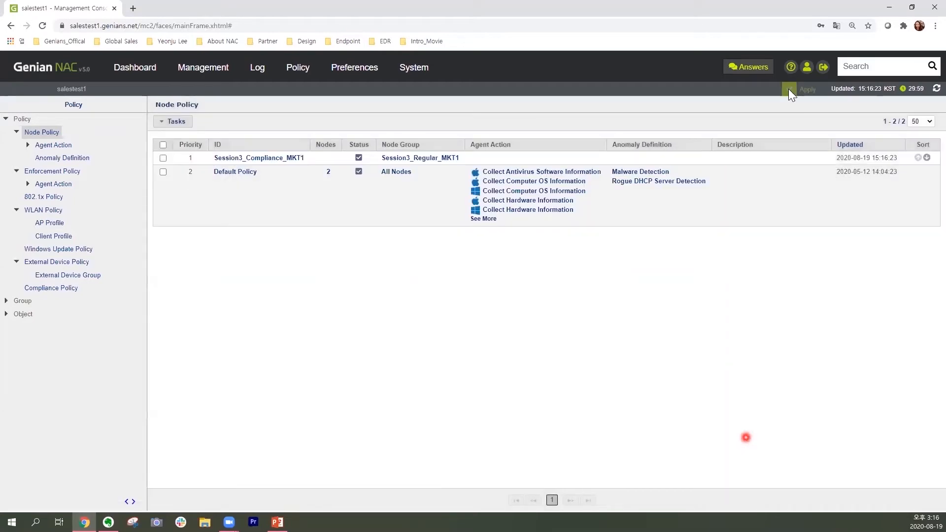
{"action": "left_click", "coordinate": [789, 88]}
{"action": "left_click_drag", "start_coordinate": [143, 129], "coordinate": [835, 167]}
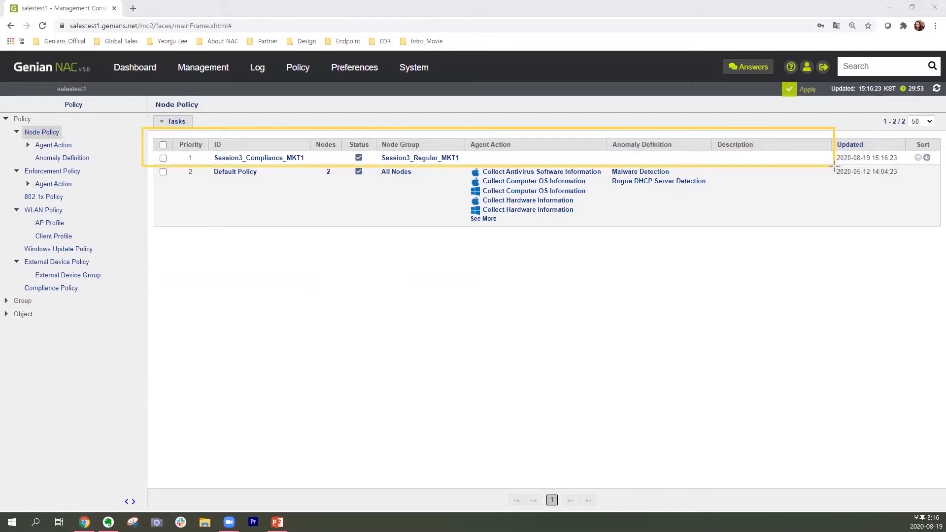
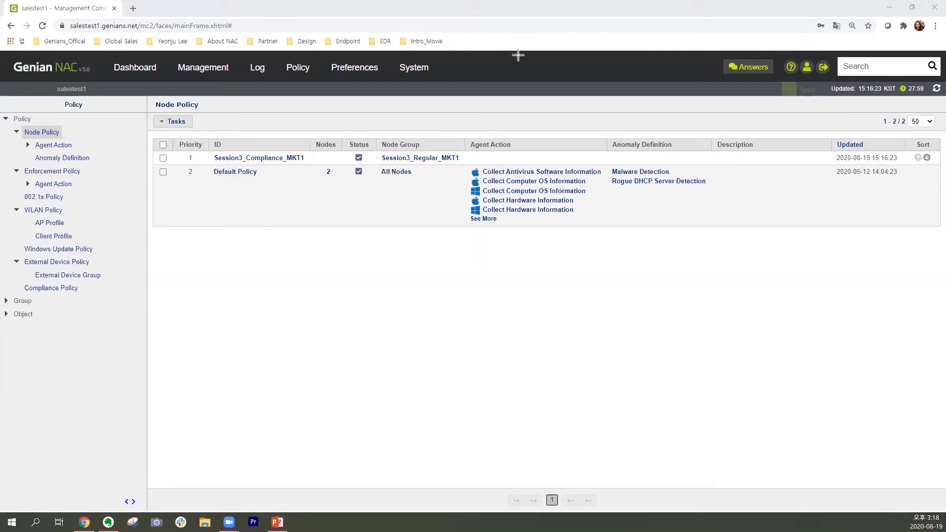
Open the node policy Session3_Compliance_MKT1 and start assigning agent actions to it.
{"action": "left_click", "coordinate": [279, 159]}
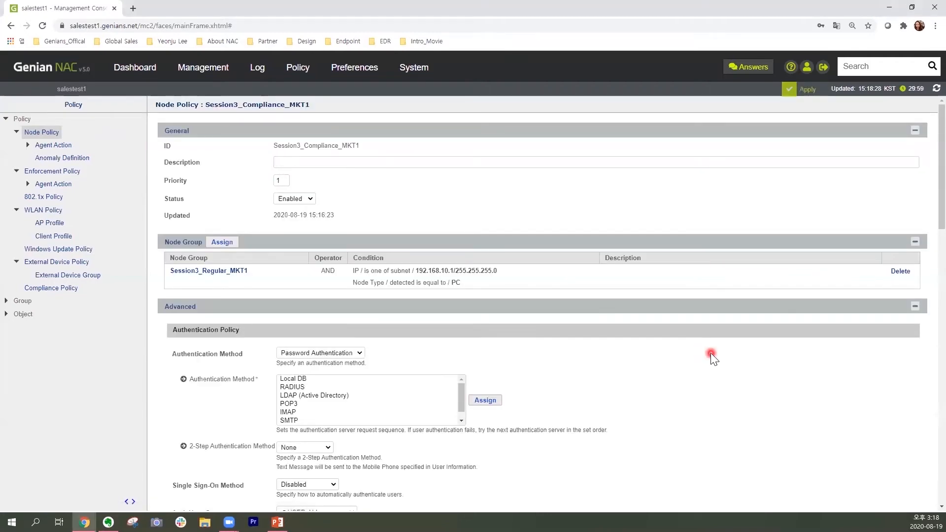
{"action": "scroll", "coordinate": [710, 353], "scroll_direction": "down", "scroll_amount": 15}
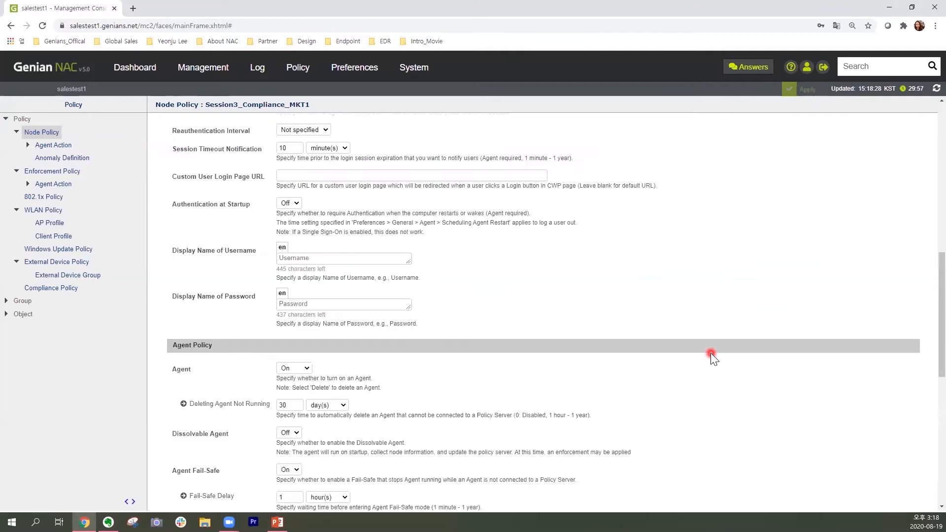
{"action": "scroll", "coordinate": [710, 353], "scroll_direction": "down", "scroll_amount": 3}
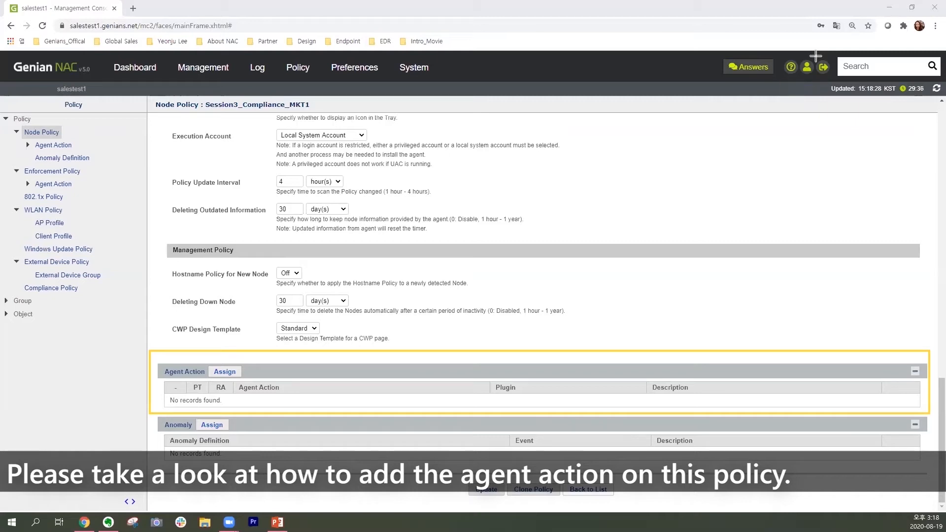
{"action": "left_click", "coordinate": [225, 372]}
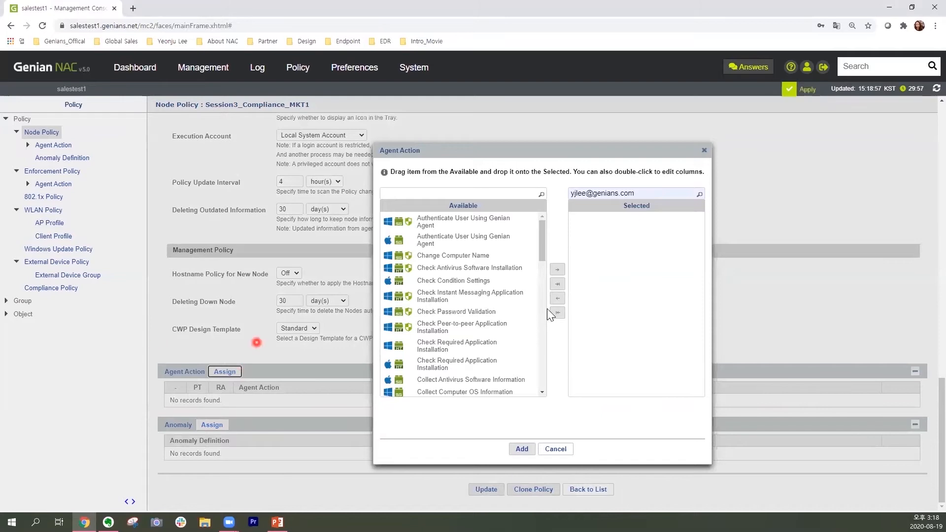
{"action": "left_click", "coordinate": [503, 220]}
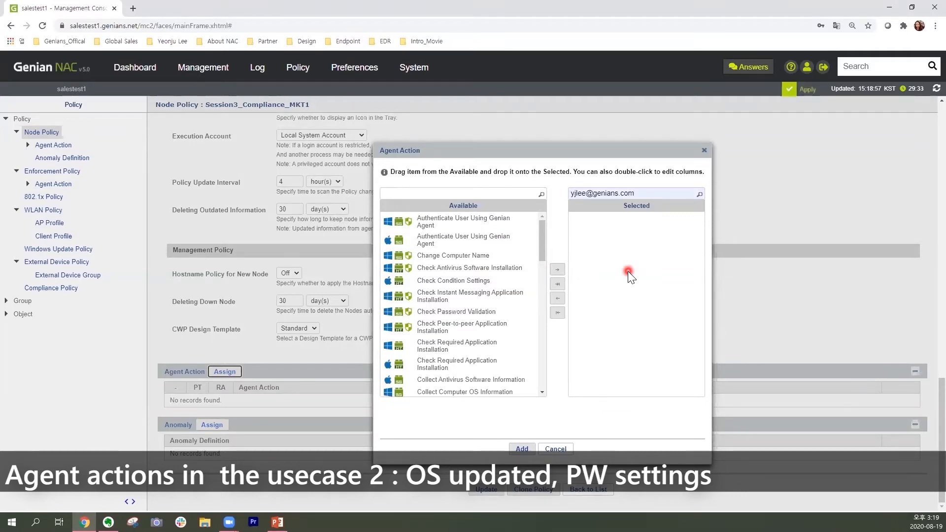
Filter the available agent actions by "OS" and assign the Windows version of Collect Computer OS Information to the policy.
{"action": "left_click", "coordinate": [466, 193]}
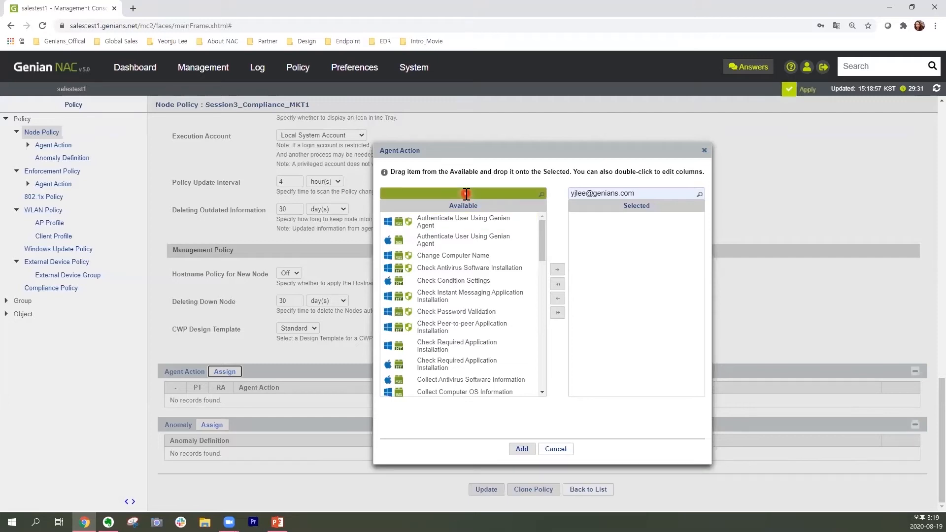
{"action": "left_click", "coordinate": [466, 193]}
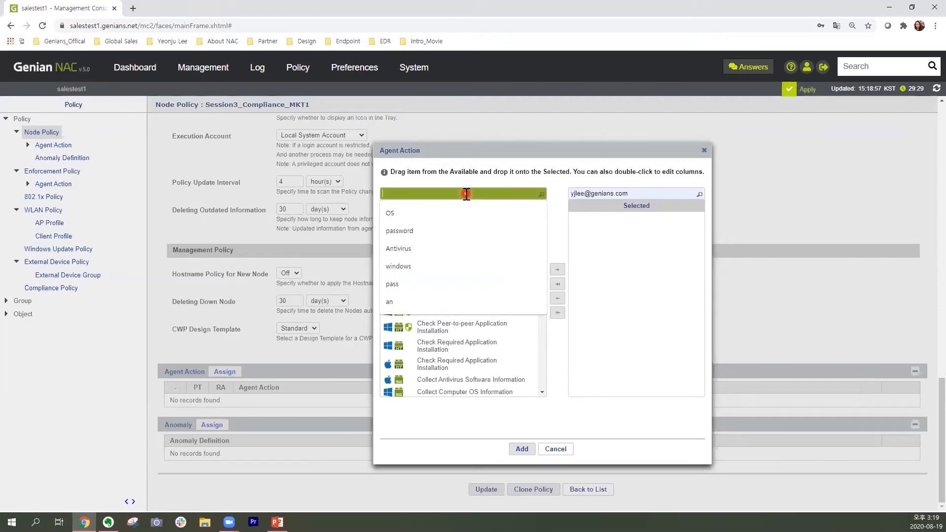
{"action": "type", "text": "OS"}
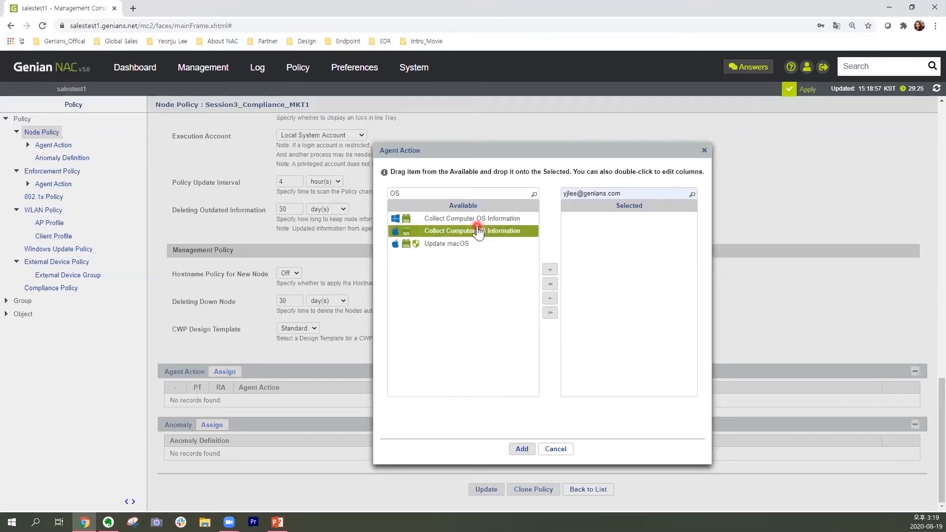
{"action": "left_click", "coordinate": [488, 245]}
{"action": "left_click", "coordinate": [495, 257]}
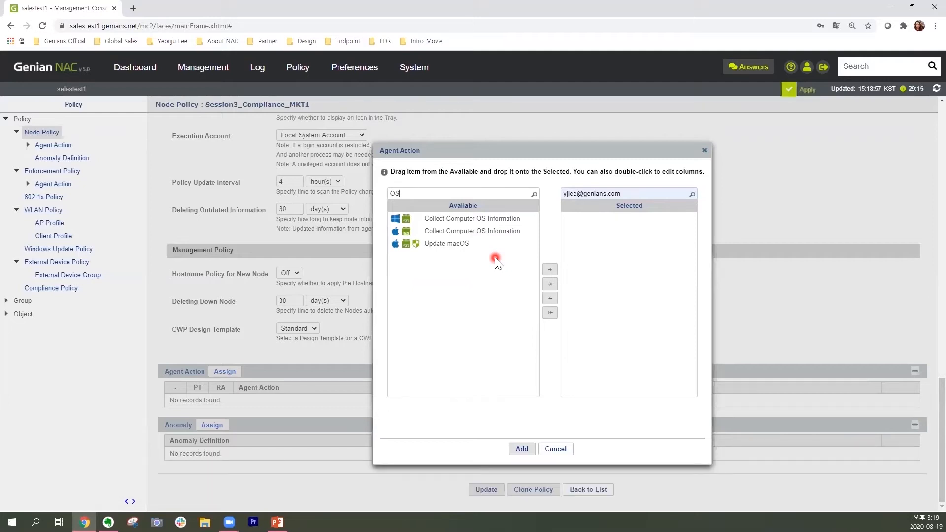
{"action": "left_click", "coordinate": [386, 219]}
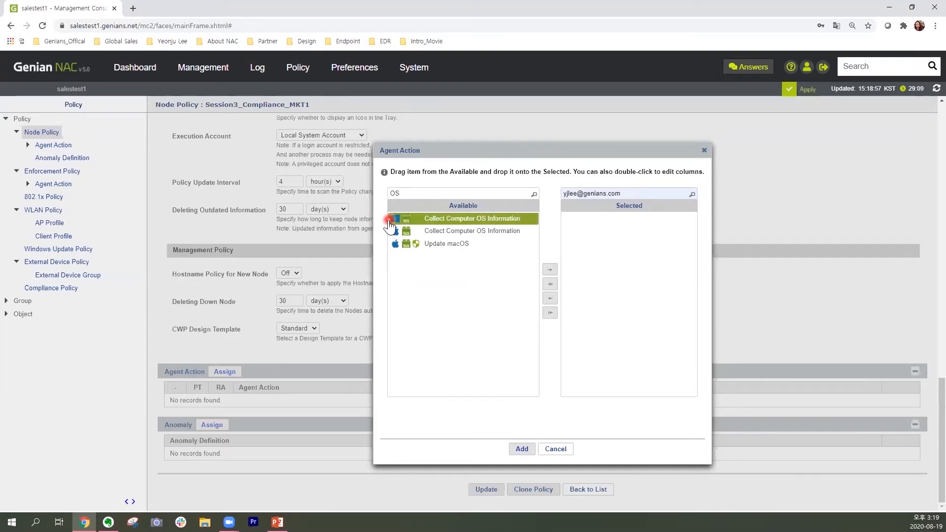
{"action": "left_click", "coordinate": [388, 231]}
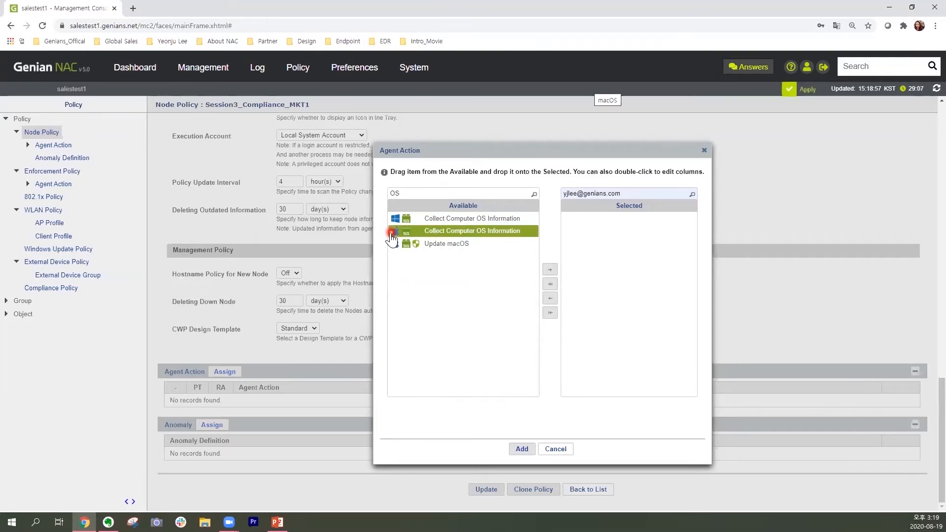
{"action": "left_click", "coordinate": [516, 220]}
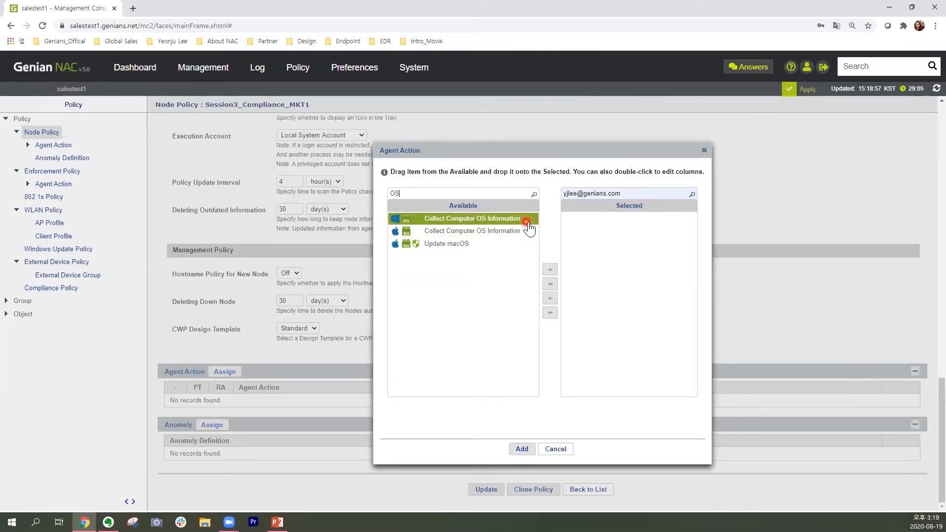
{"action": "left_click", "coordinate": [530, 223]}
{"action": "left_click_drag", "start_coordinate": [531, 226], "coordinate": [630, 236]}
{"action": "left_click", "coordinate": [524, 449]}
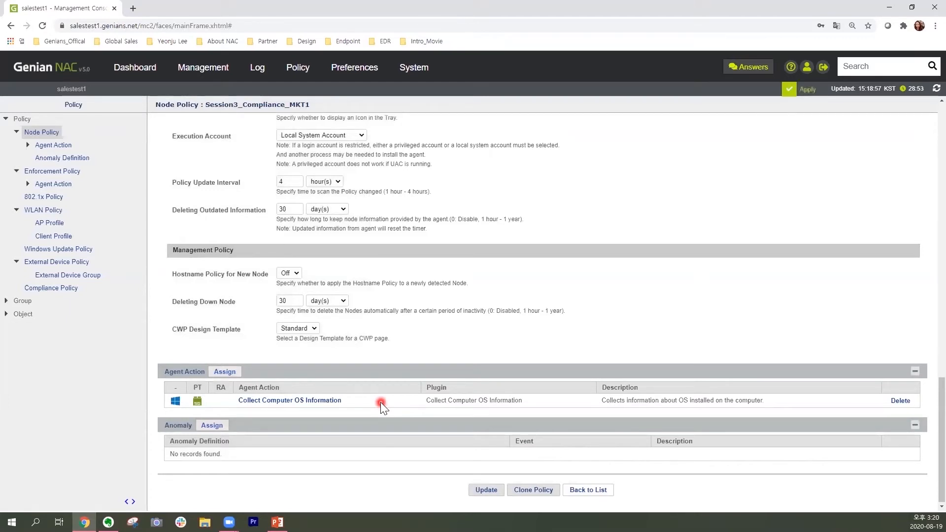
Find the Check Password Validation agent action by filtering for "password", assign it to the policy as well, and update the policy.
{"action": "left_click", "coordinate": [225, 376]}
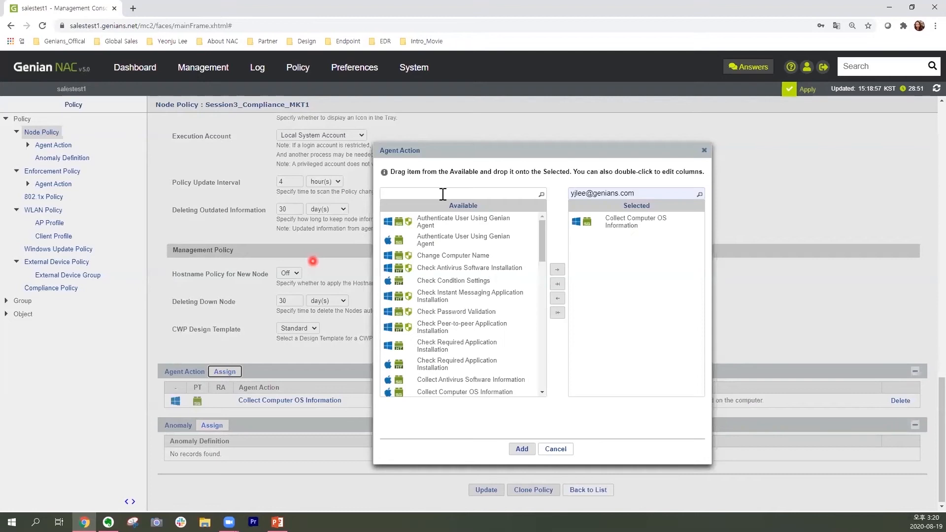
{"action": "left_click", "coordinate": [455, 195]}
{"action": "left_click", "coordinate": [455, 195]}
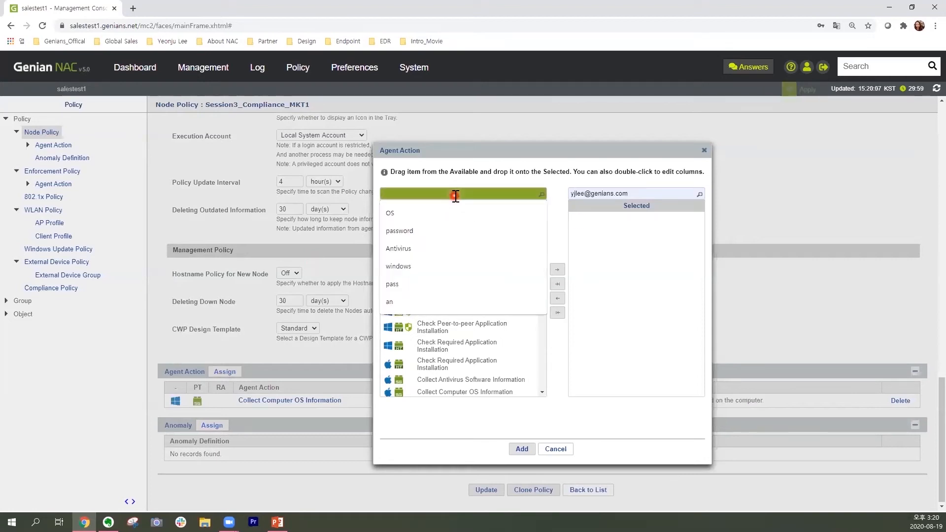
{"action": "type", "text": "p"}
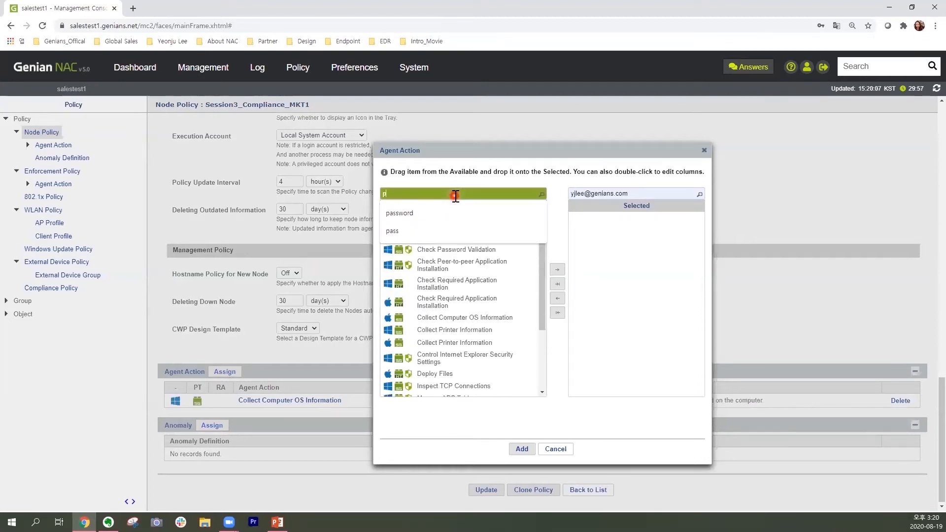
{"action": "type", "text": "ass"}
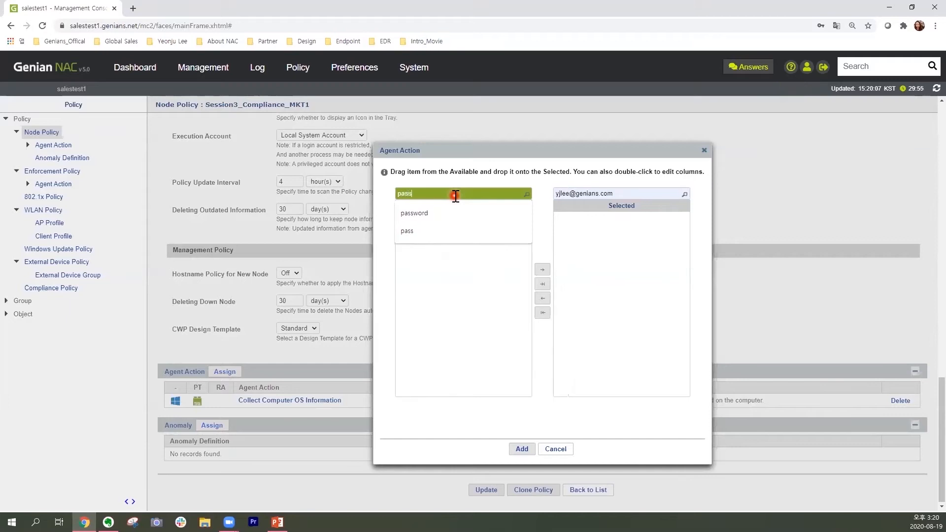
{"action": "type", "text": "word"}
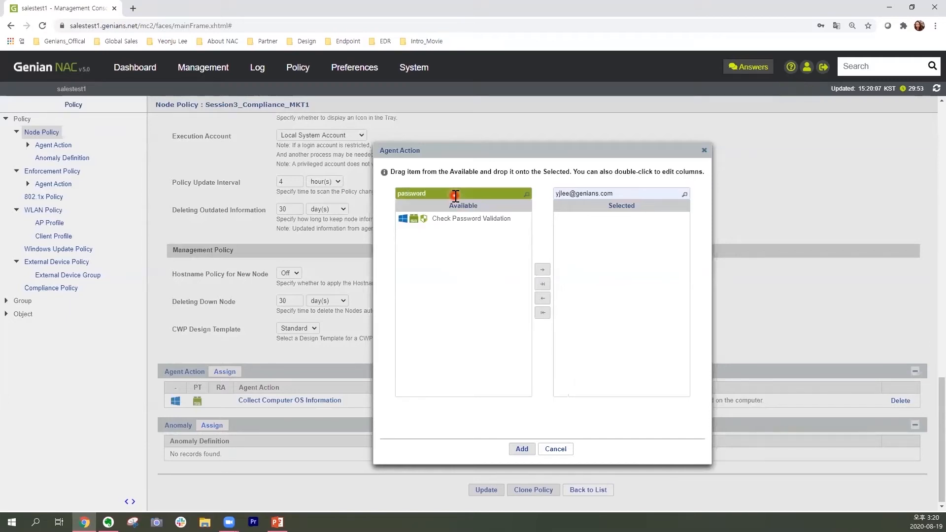
{"action": "left_click", "coordinate": [494, 222]}
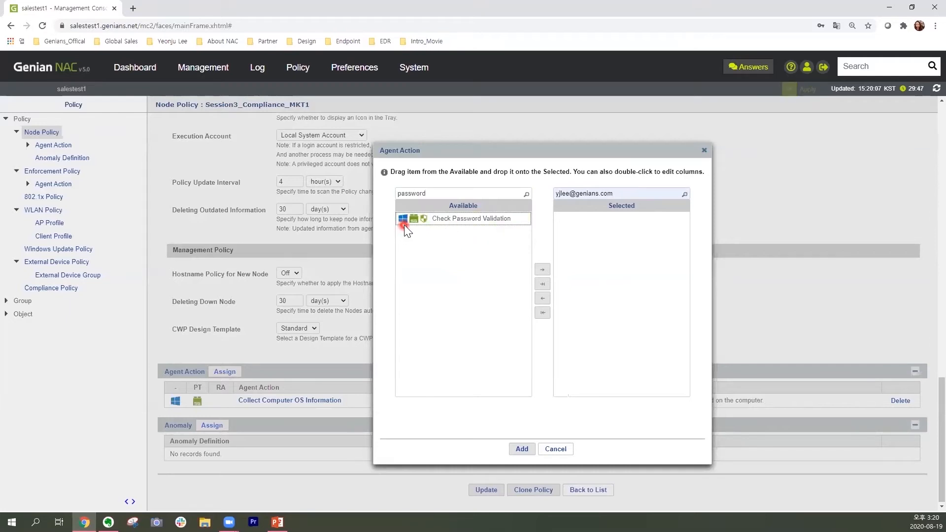
{"action": "left_click_drag", "start_coordinate": [507, 224], "coordinate": [669, 225]}
{"action": "left_click", "coordinate": [522, 450]}
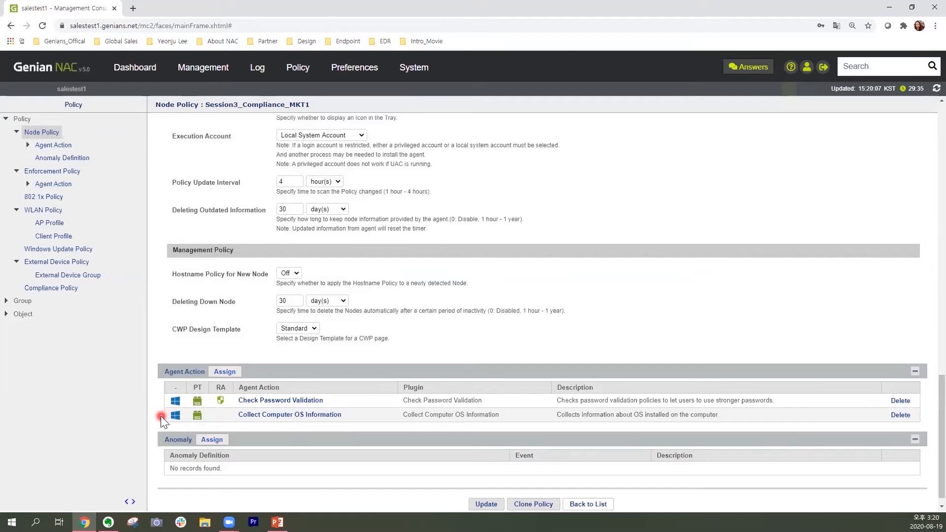
{"action": "left_click", "coordinate": [496, 505]}
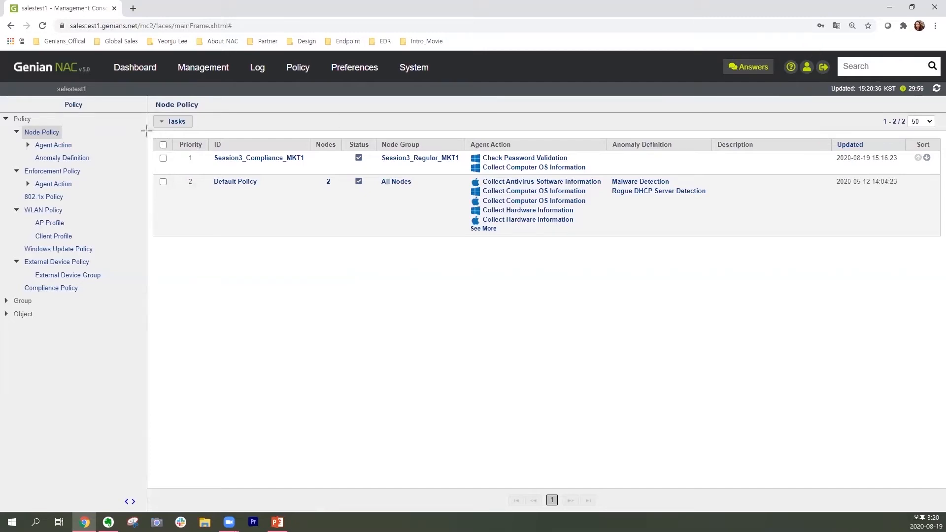
{"action": "left_click_drag", "start_coordinate": [146, 130], "coordinate": [833, 174]}
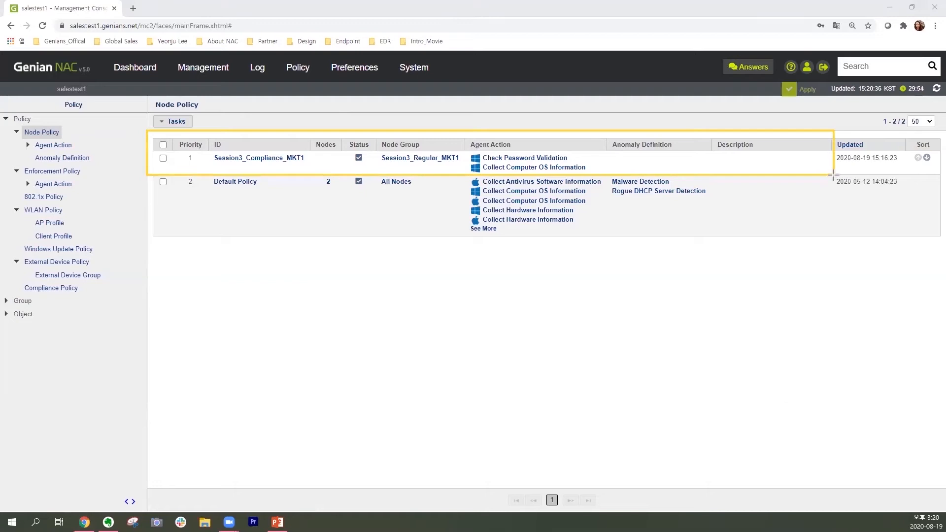
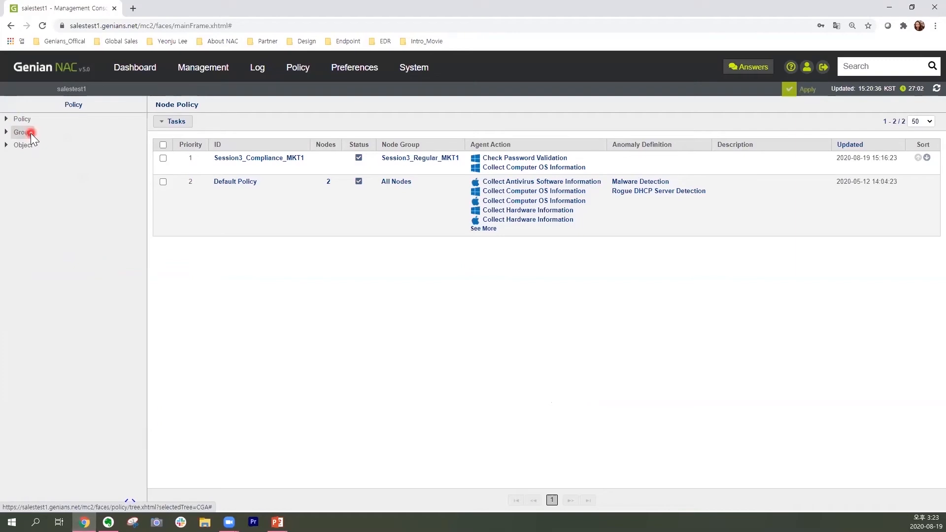
Open the node group list and start creating a new status group.
{"action": "left_click", "coordinate": [7, 132]}
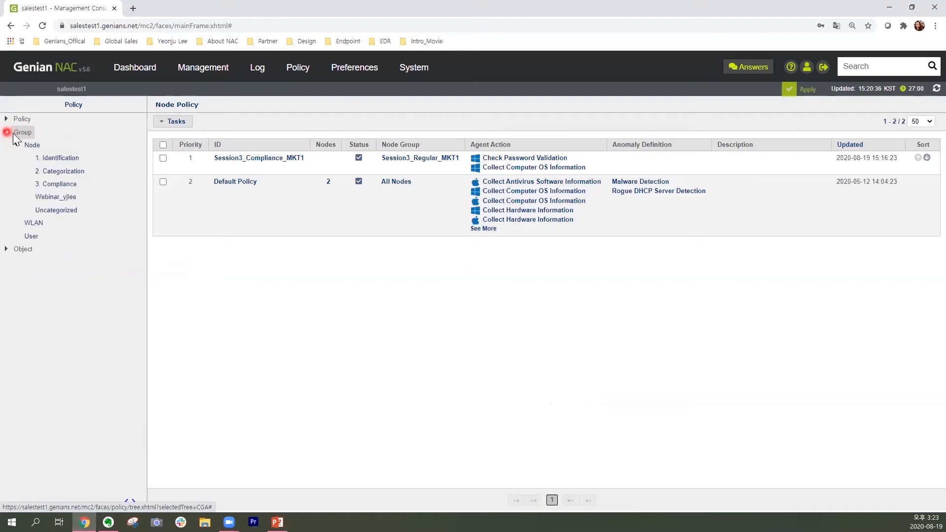
{"action": "left_click", "coordinate": [38, 147]}
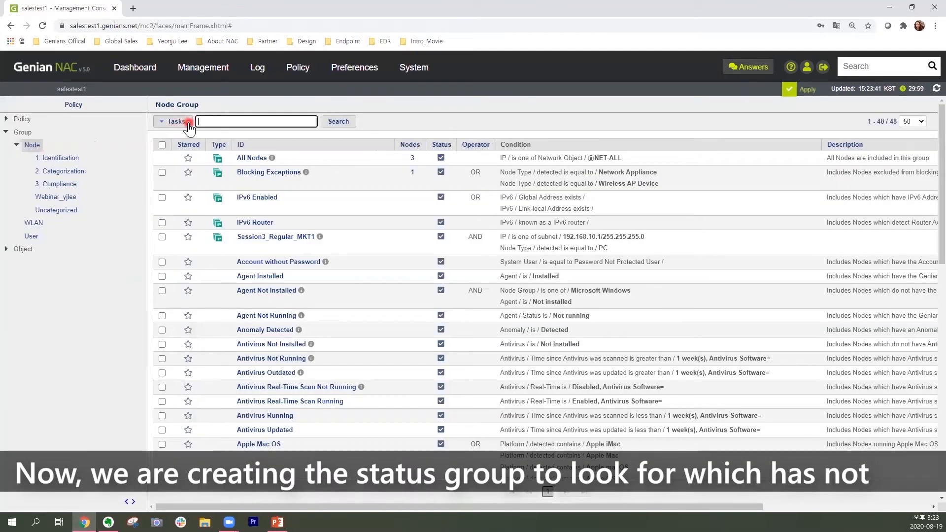
{"action": "left_click", "coordinate": [187, 122]}
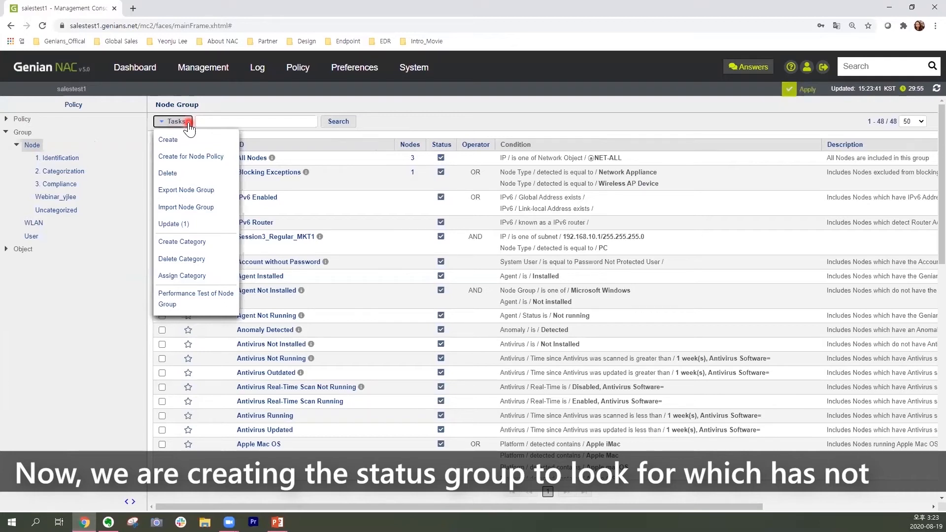
{"action": "left_click", "coordinate": [222, 141]}
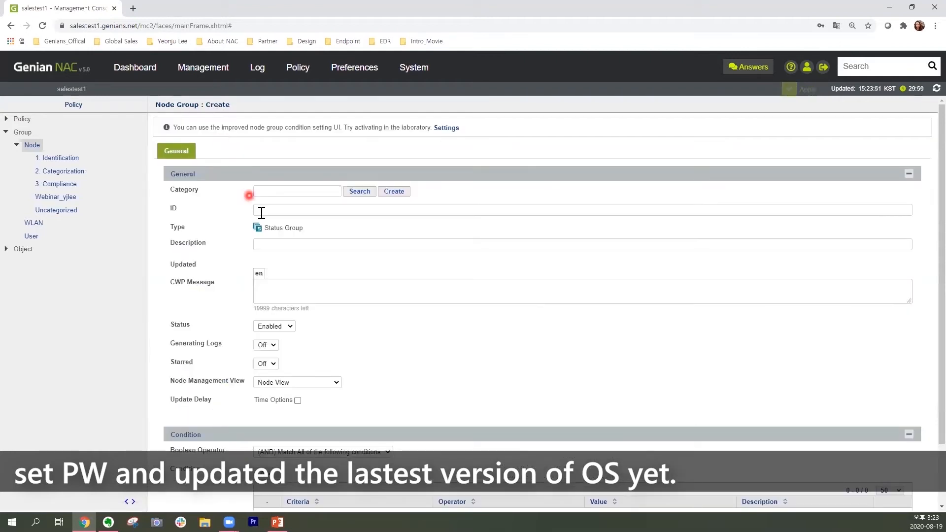
Set the new node group's ID to "Session3_Non security settings in MKT 1" and keep its status Enabled.
{"action": "left_click", "coordinate": [260, 210]}
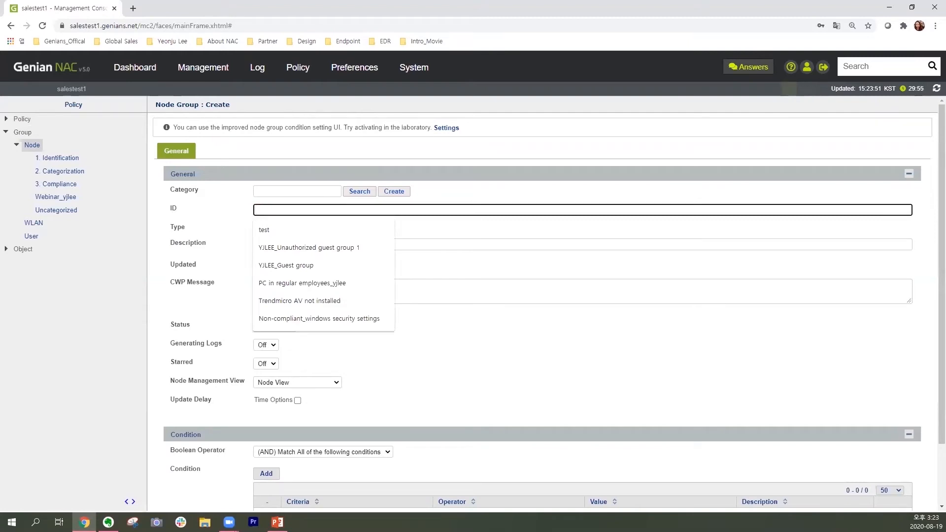
{"action": "key", "text": "alt+Tab"}
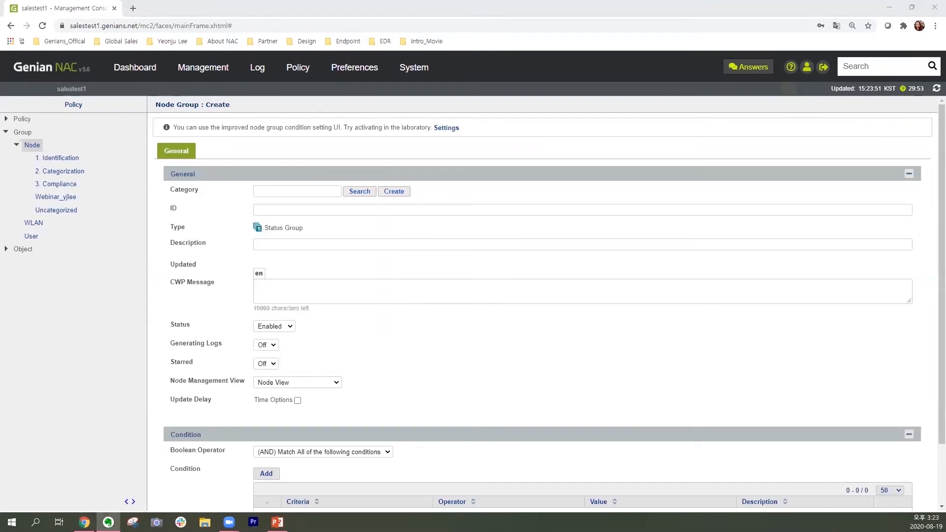
{"action": "left_click", "coordinate": [292, 208]}
{"action": "type", "text": "Session3_Non security settings in MKT 1"}
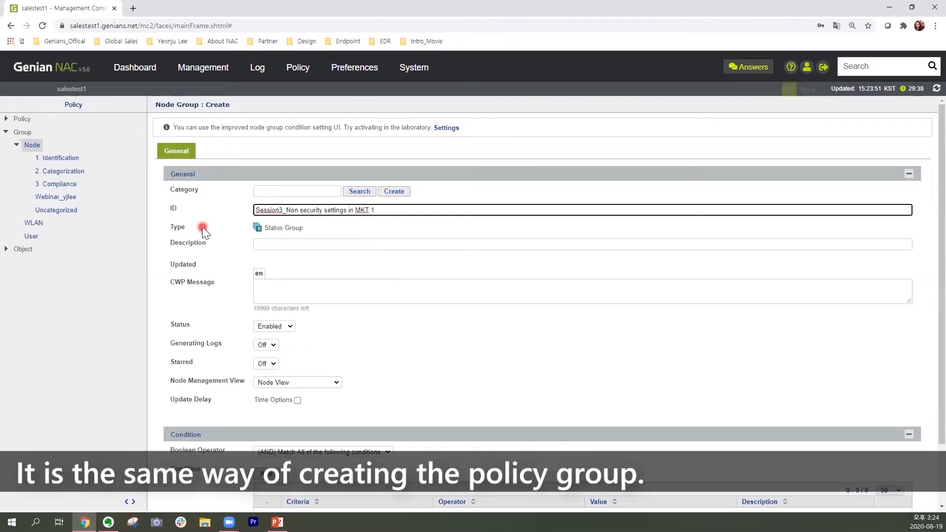
{"action": "left_click", "coordinate": [289, 327]}
{"action": "left_click", "coordinate": [292, 341]}
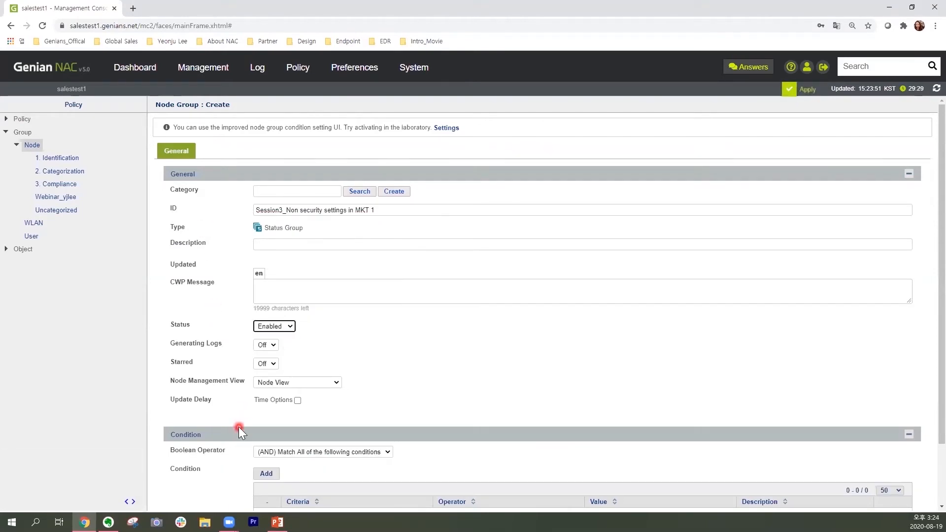
Add an Agent Action condition with the operator "was not performed by (include waiting state)" and the value Check Password Validation.
{"action": "scroll", "coordinate": [238, 427], "scroll_direction": "down", "scroll_amount": 3}
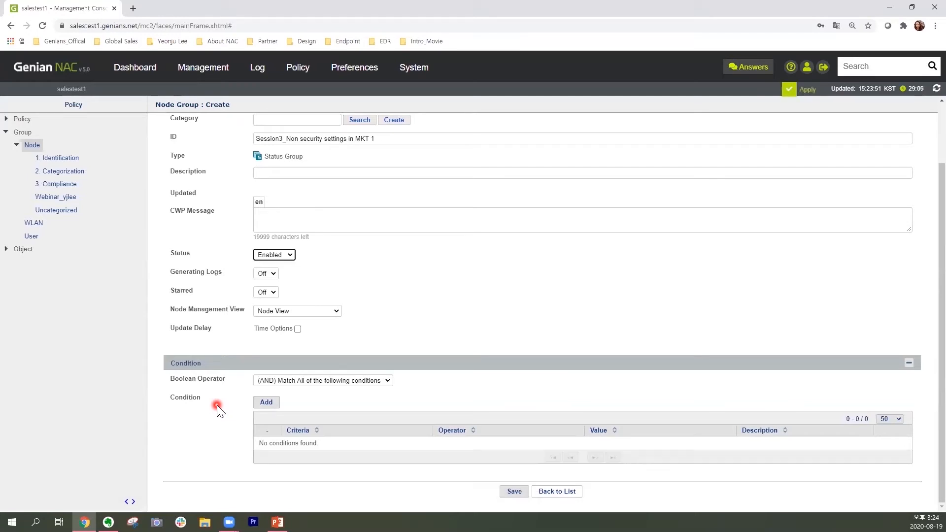
{"action": "left_click", "coordinate": [272, 409]}
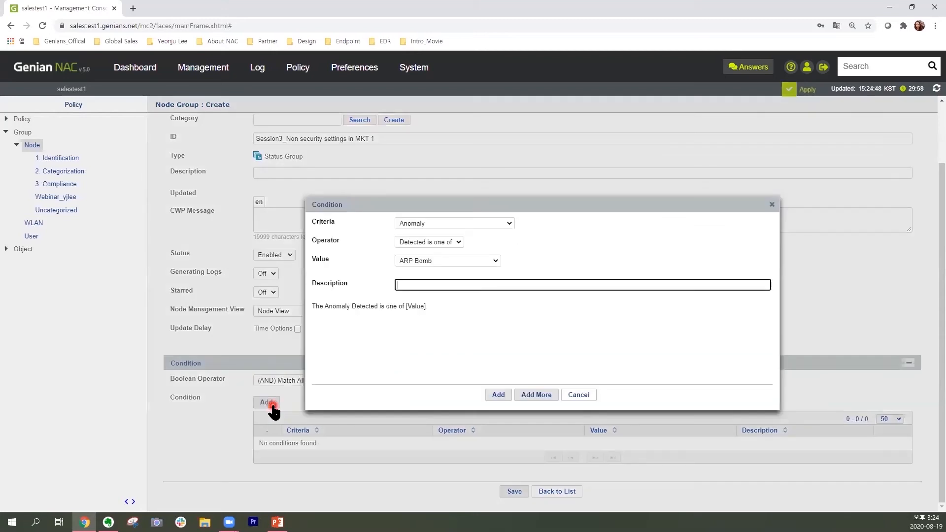
{"action": "left_click", "coordinate": [507, 222]}
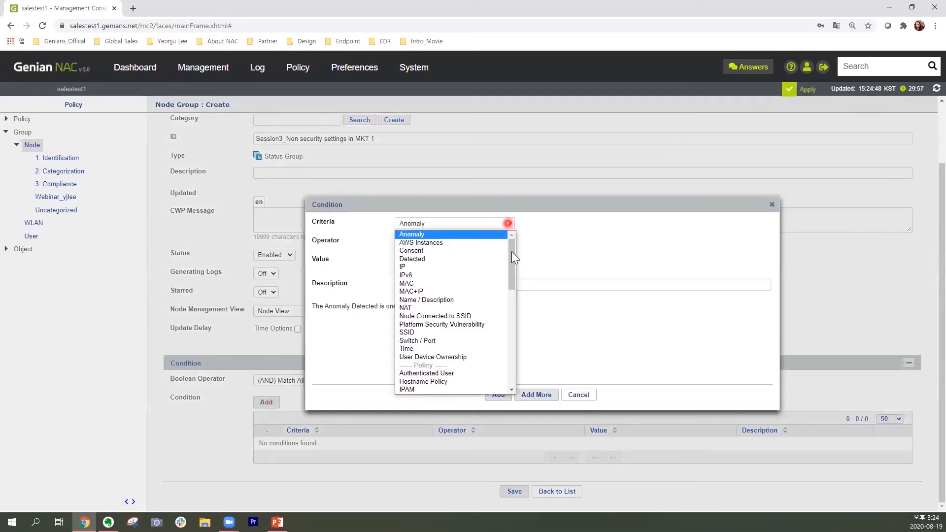
{"action": "left_click_drag", "start_coordinate": [511, 260], "coordinate": [458, 322]}
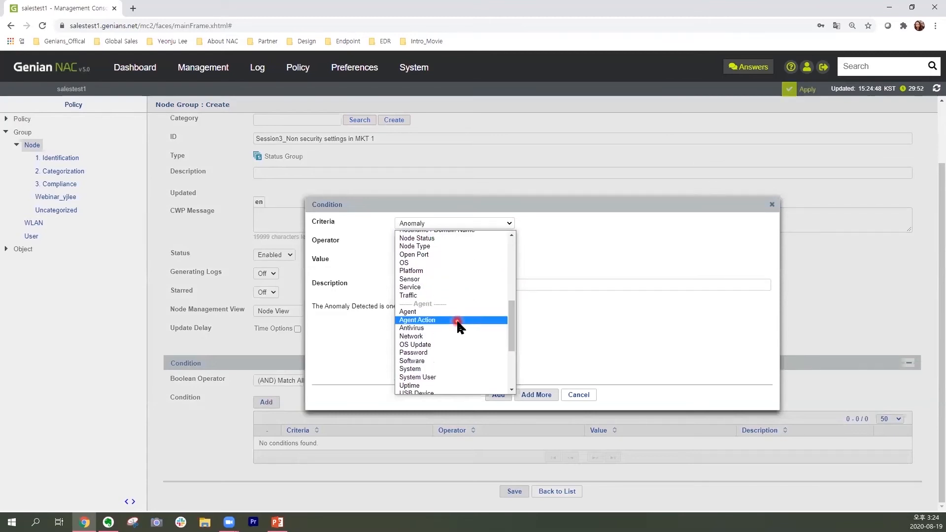
{"action": "left_click", "coordinate": [457, 322]}
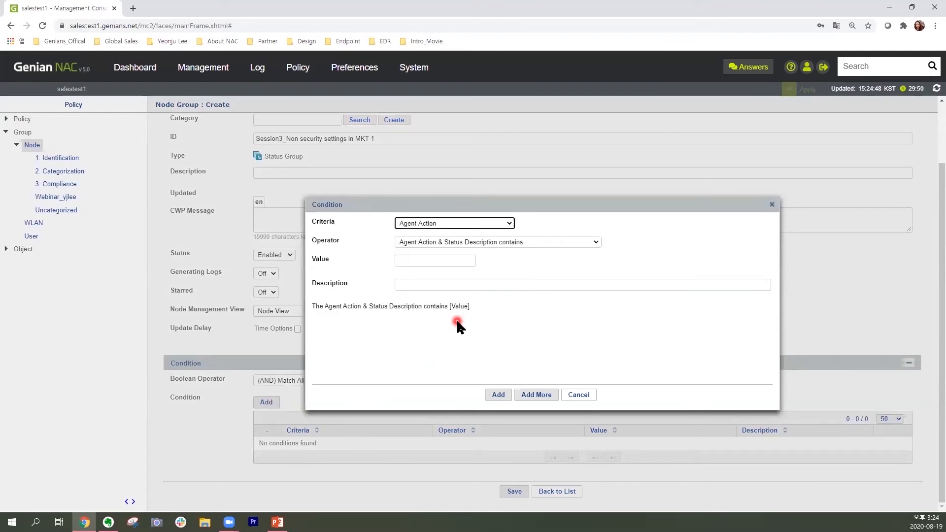
{"action": "left_click", "coordinate": [596, 241]}
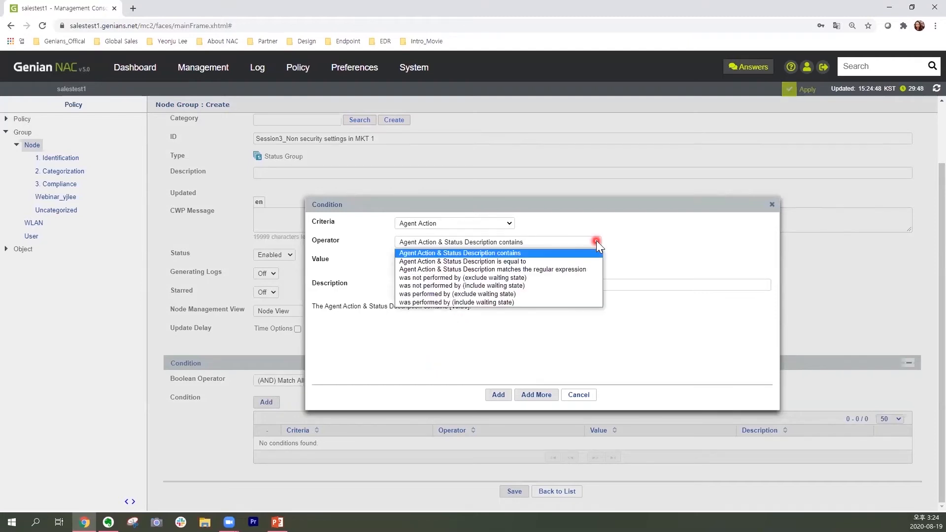
{"action": "left_click", "coordinate": [555, 286]}
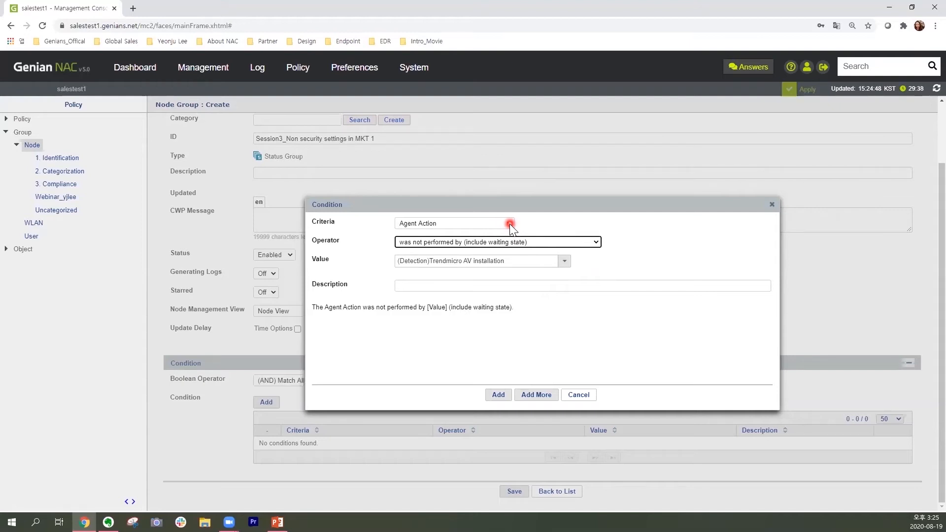
{"action": "left_click", "coordinate": [564, 265]}
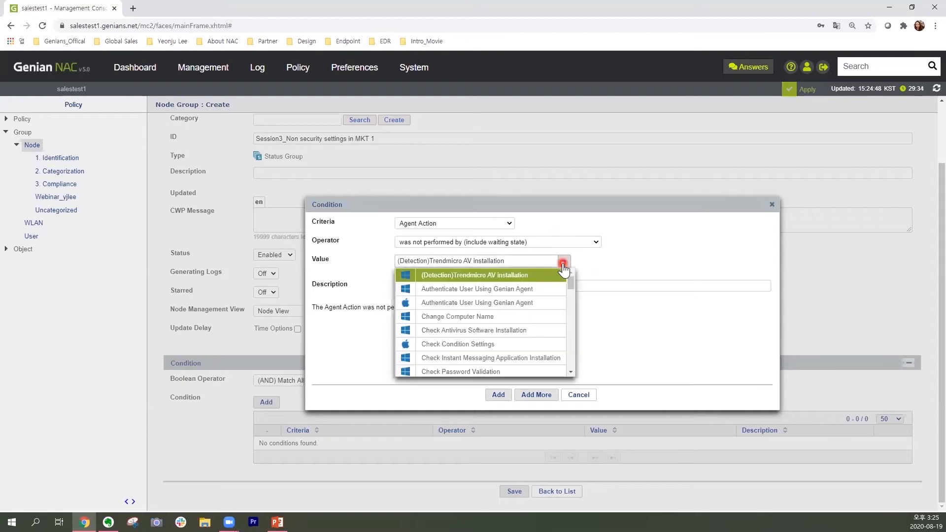
{"action": "mouse_move", "coordinate": [571, 295]}
{"action": "left_mouse_down"}
{"action": "mouse_move", "coordinate": [569, 360]}
{"action": "mouse_move", "coordinate": [570, 279]}
{"action": "left_mouse_up"}
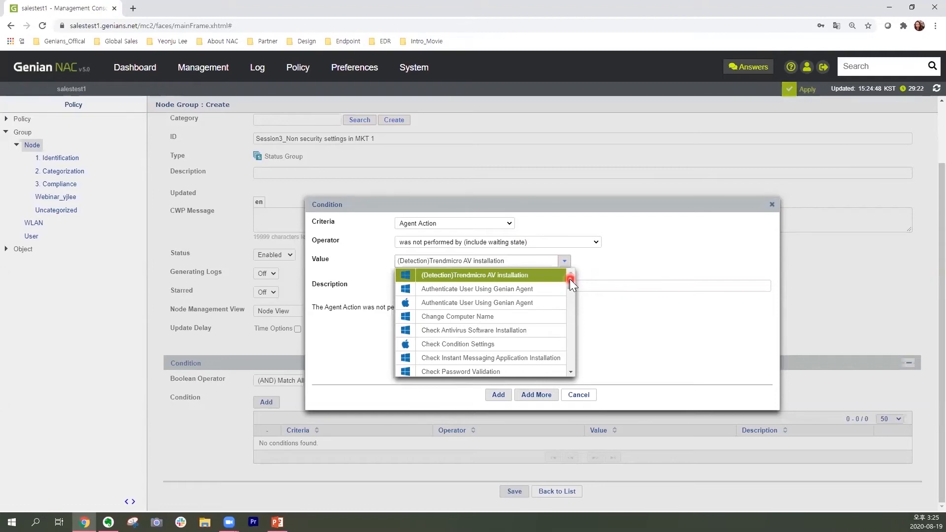
{"action": "left_click", "coordinate": [498, 374]}
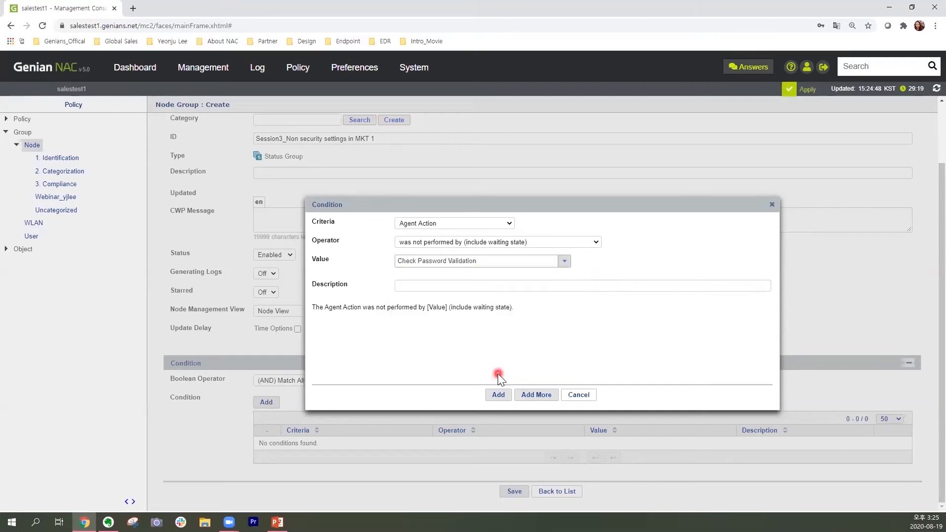
{"action": "left_click", "coordinate": [499, 395]}
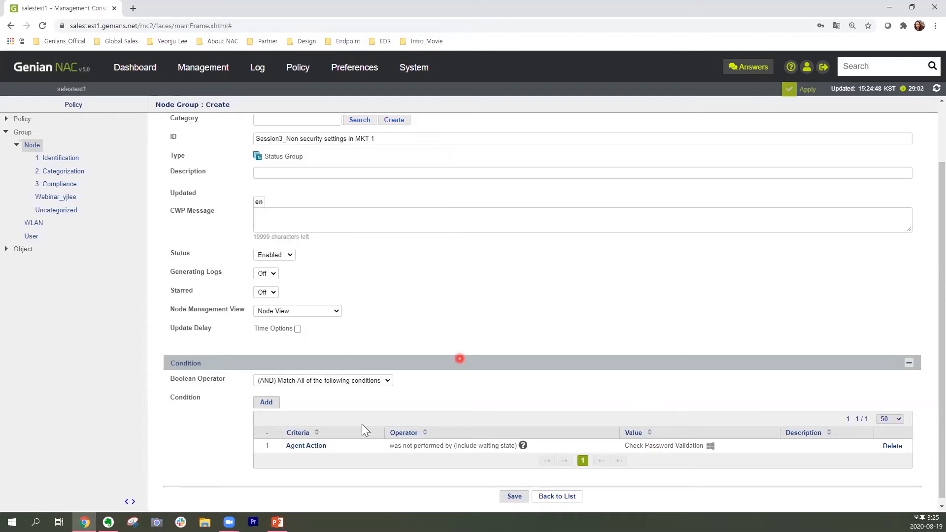
Add a second Agent Action condition, not performed (include waiting state), for the Windows Collect Computer OS Information action, and save the node group.
{"action": "left_click", "coordinate": [267, 402]}
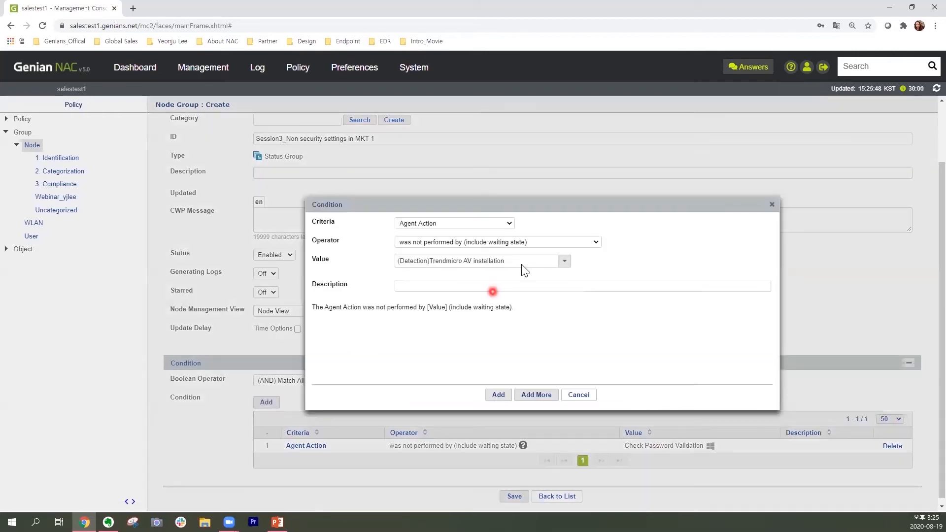
{"action": "left_click", "coordinate": [564, 263]}
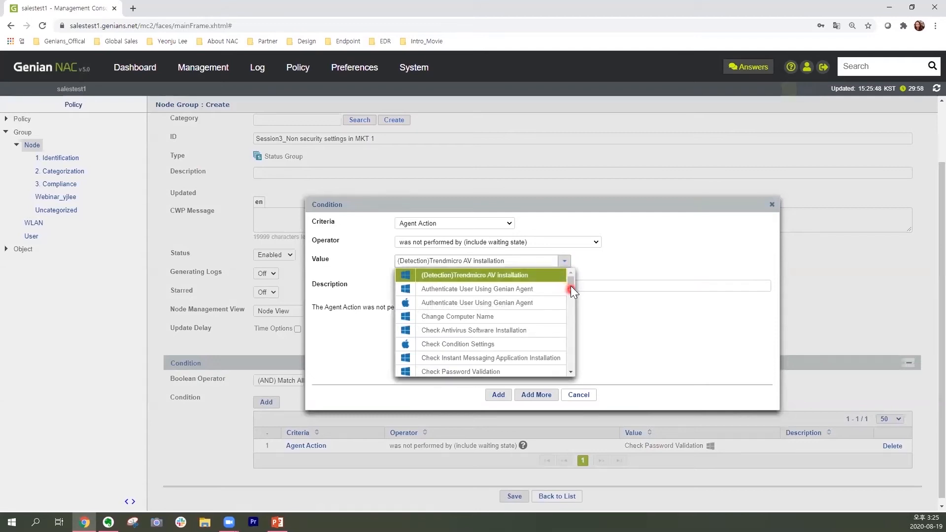
{"action": "left_click_drag", "start_coordinate": [571, 289], "coordinate": [571, 295]}
{"action": "left_click", "coordinate": [531, 358]}
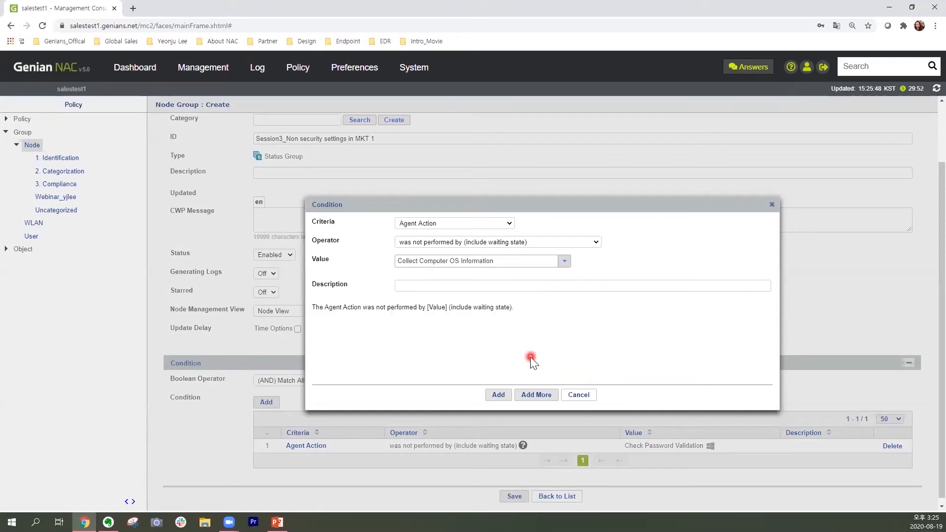
{"action": "left_click", "coordinate": [502, 395]}
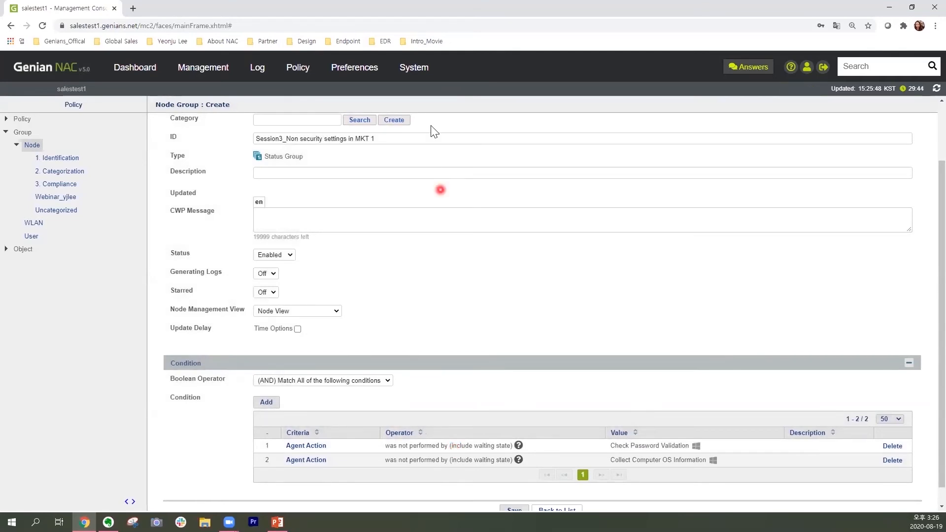
{"action": "scroll", "coordinate": [523, 365], "scroll_direction": "down", "scroll_amount": 2}
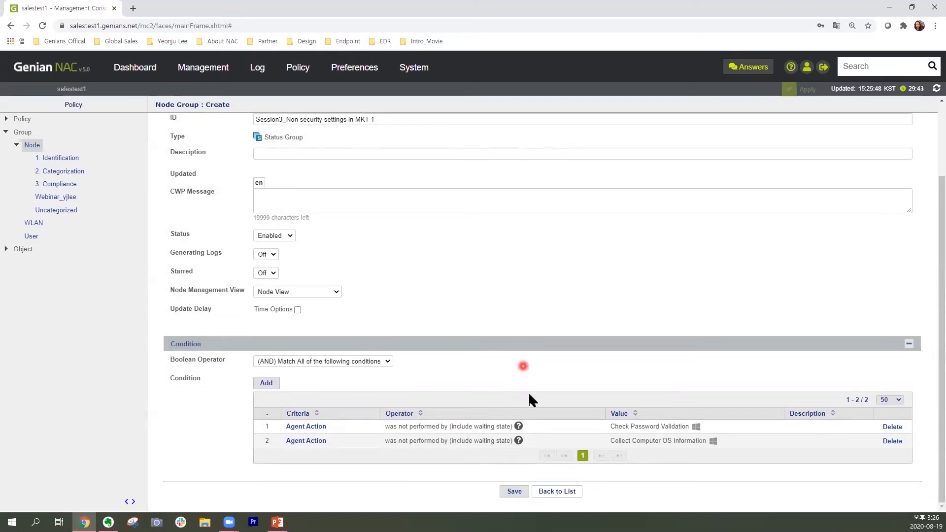
{"action": "left_click", "coordinate": [524, 492]}
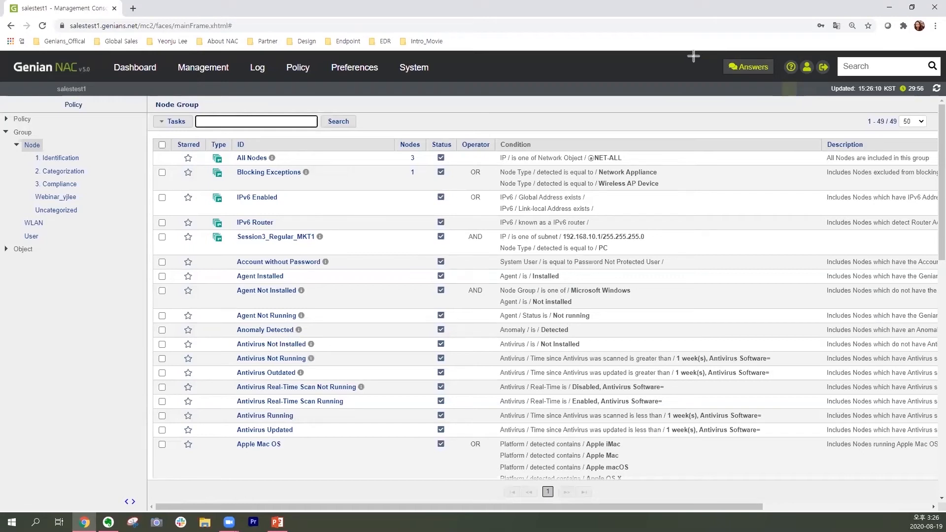
Find Session3_Non security settings in MKT 1 in the node group list and examine its conditions.
{"action": "left_click", "coordinate": [693, 55]}
{"action": "scroll", "coordinate": [665, 259], "scroll_direction": "down", "scroll_amount": 4}
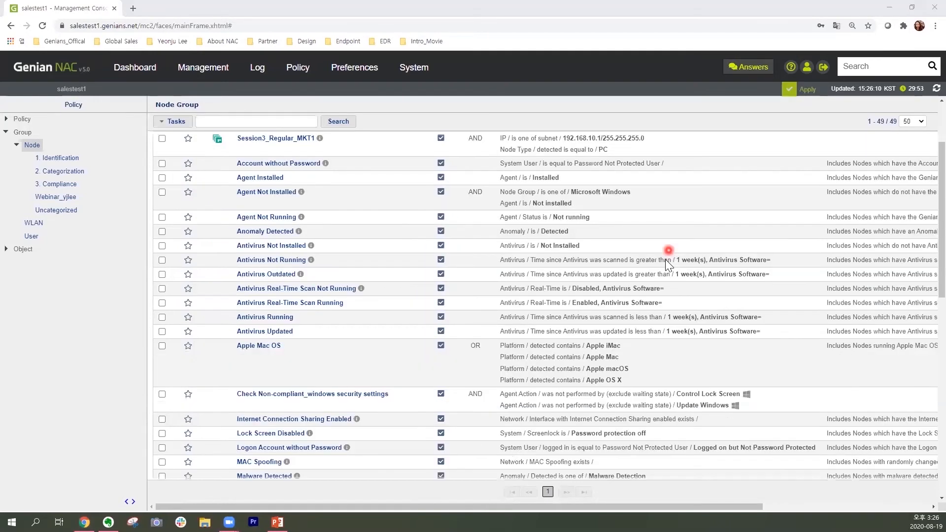
{"action": "scroll", "coordinate": [664, 260], "scroll_direction": "down", "scroll_amount": 4}
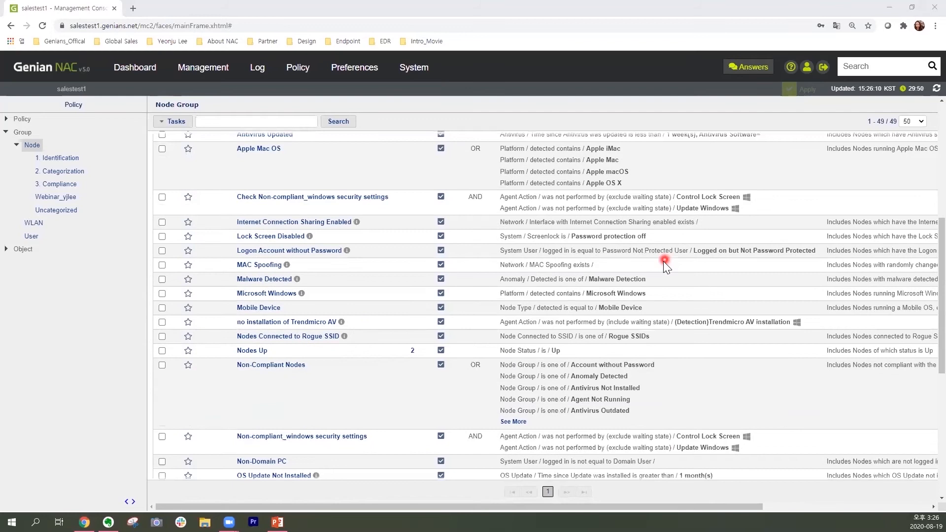
{"action": "scroll", "coordinate": [662, 274], "scroll_direction": "down", "scroll_amount": 3}
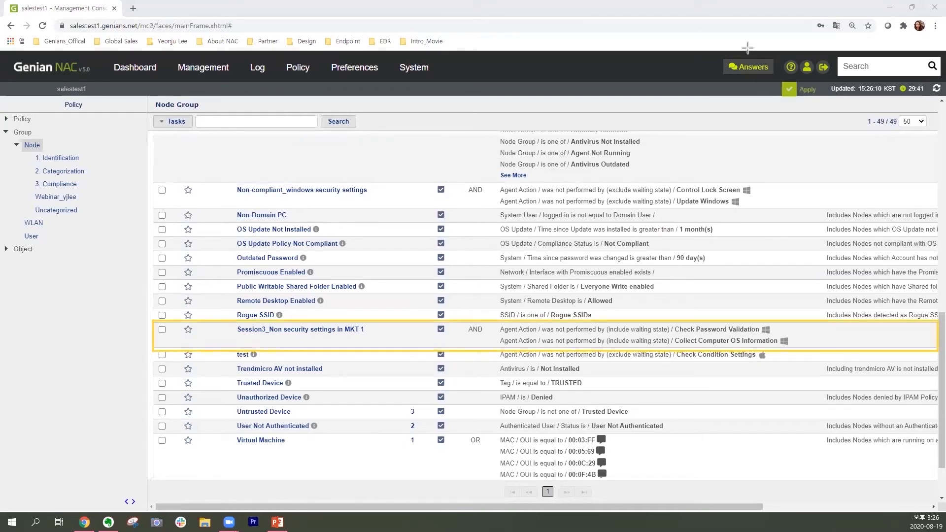
{"action": "left_click", "coordinate": [737, 335]}
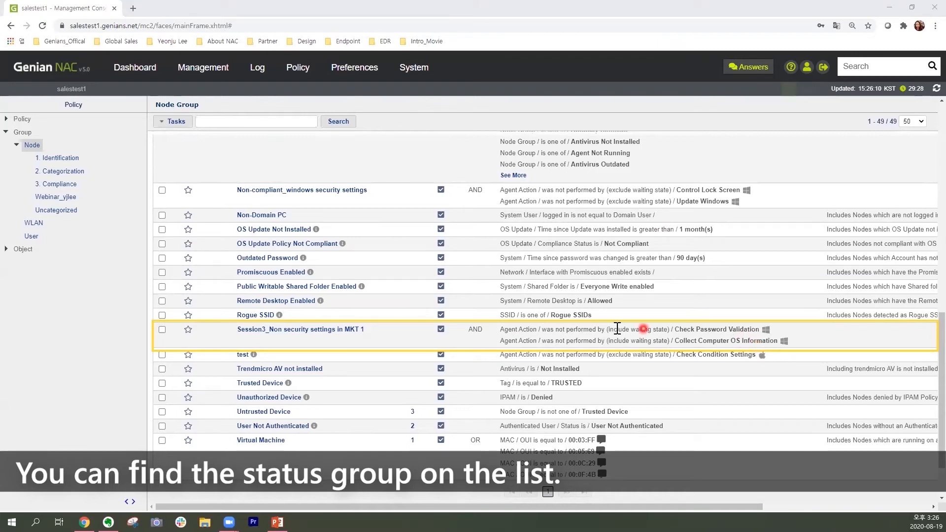
{"action": "left_click", "coordinate": [360, 333]}
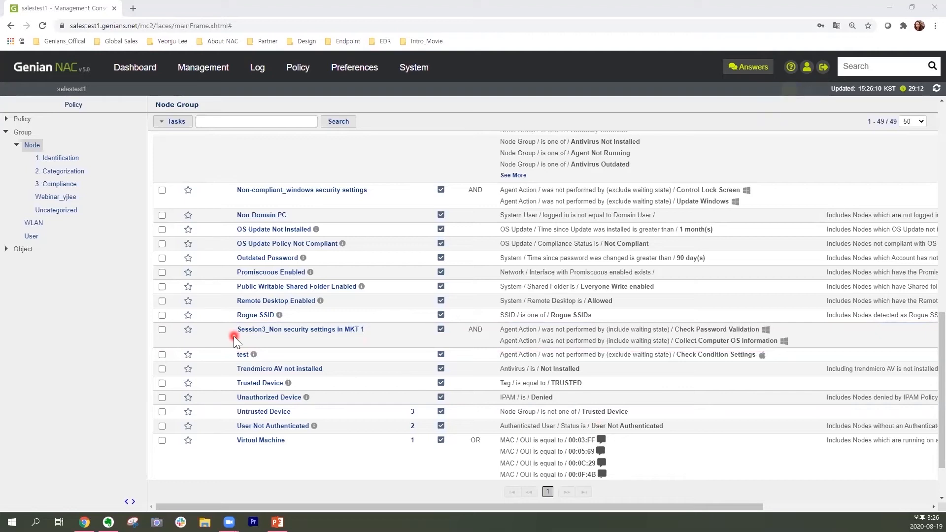
Open the enforcement policies and start a new one with the Create Policy option, advancing to its general settings.
{"action": "left_click", "coordinate": [7, 132]}
{"action": "left_click", "coordinate": [6, 119]}
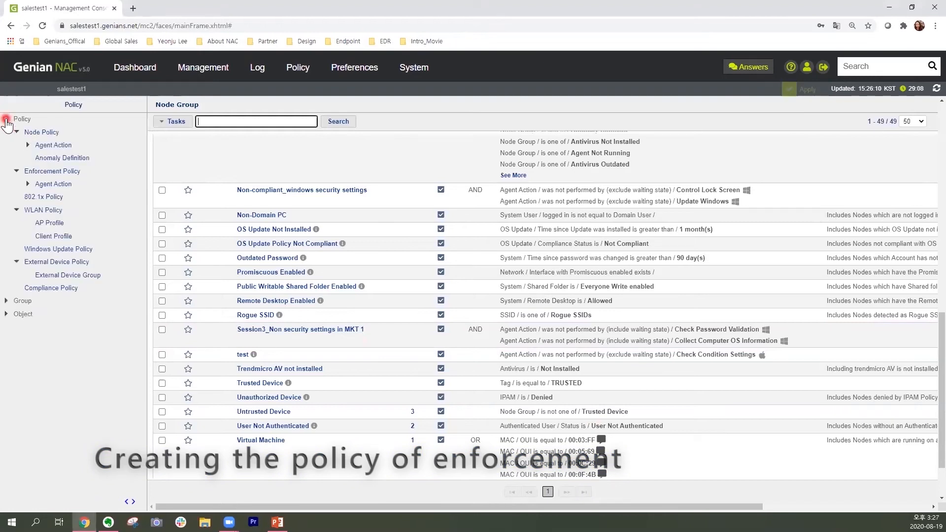
{"action": "left_click", "coordinate": [78, 173]}
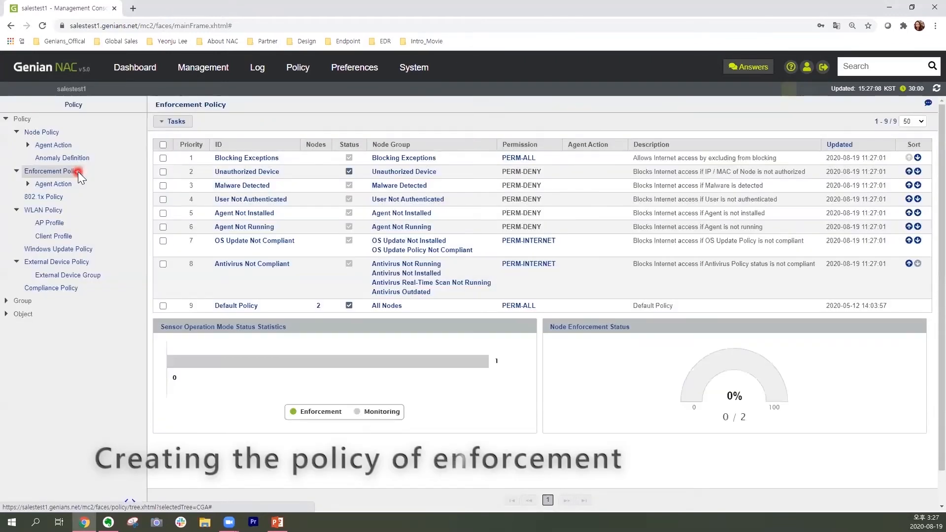
{"action": "left_click", "coordinate": [185, 123]}
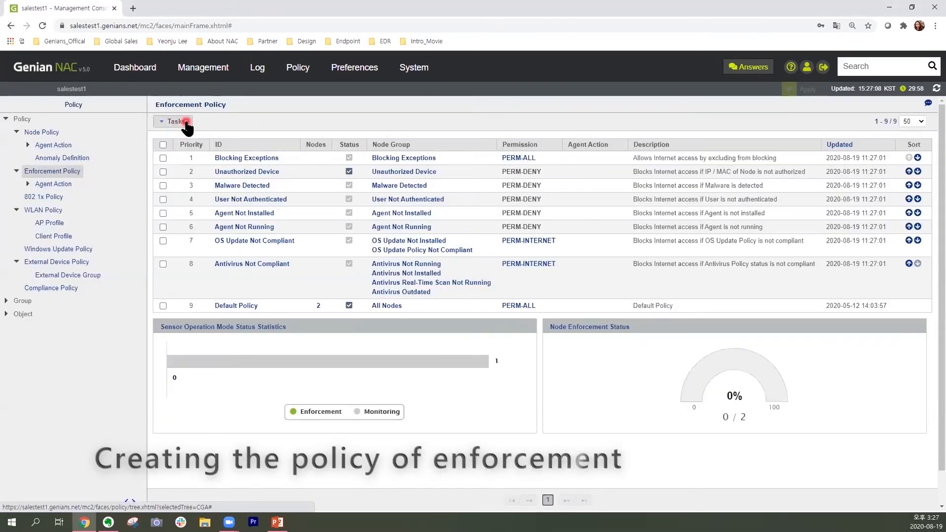
{"action": "left_click", "coordinate": [217, 140]}
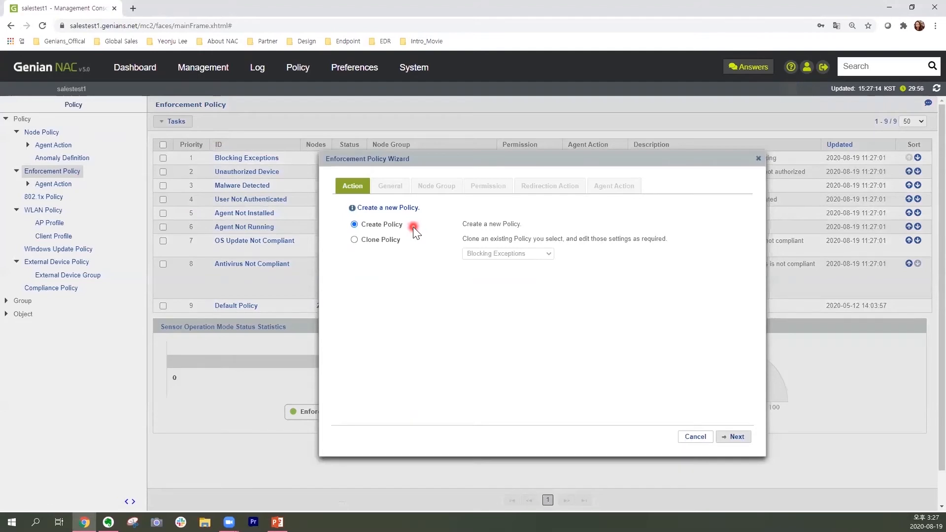
{"action": "left_click", "coordinate": [743, 437]}
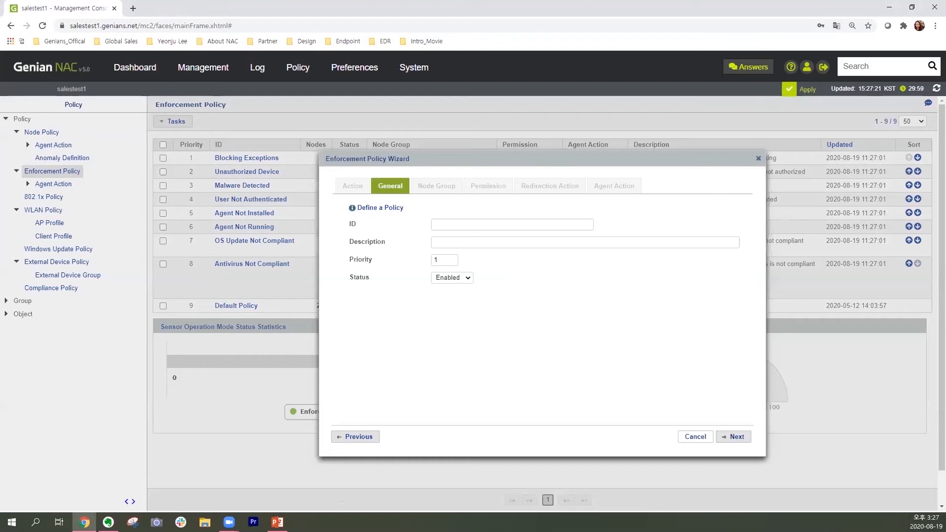
Set the enforcement policy's ID to Session3_Control security settings_MKT1 and advance to the node group assignment.
{"action": "key", "text": "alt+Tab"}
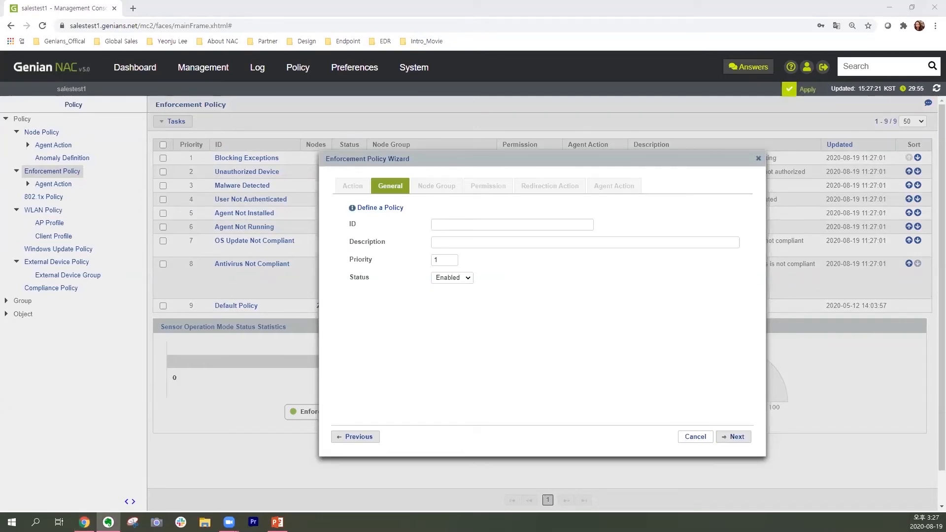
{"action": "left_click", "coordinate": [506, 224]}
{"action": "type", "text": "Session3_Control security settings_MKT1"}
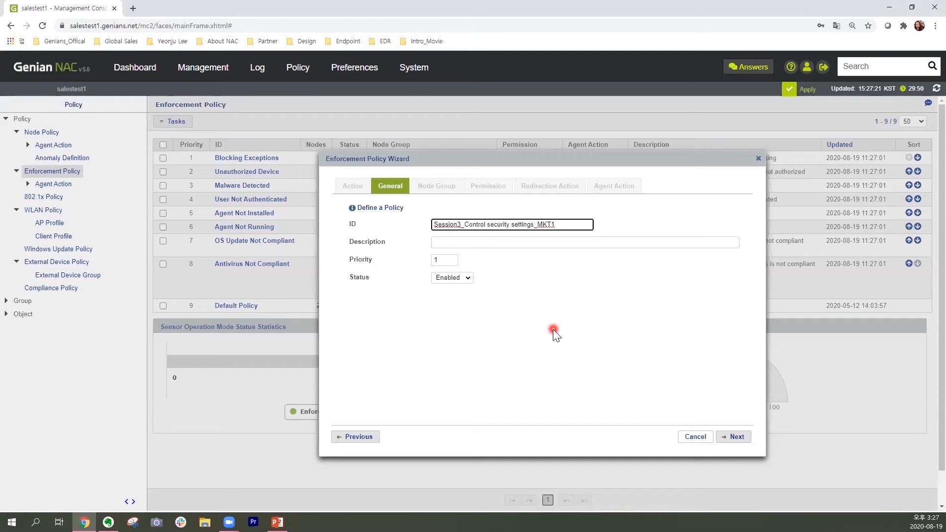
{"action": "left_click", "coordinate": [742, 442]}
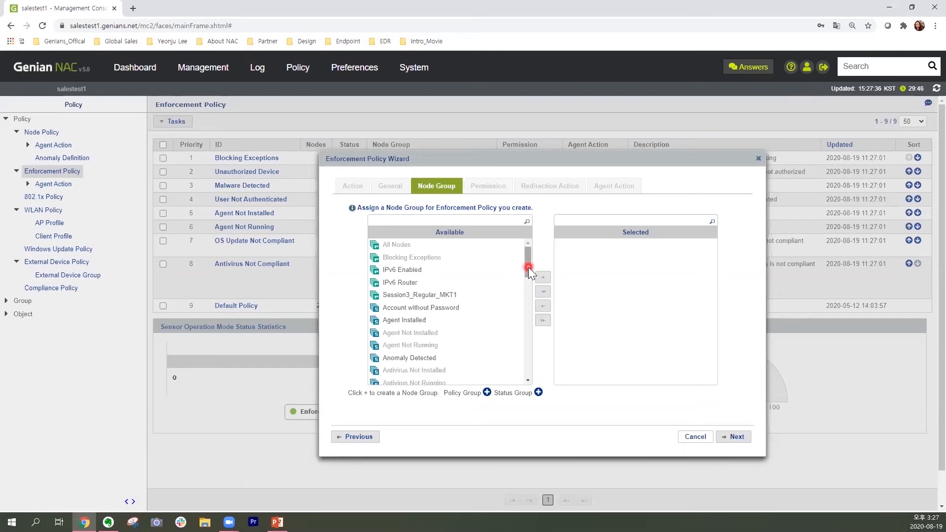
Assign the node group Session3_Non security settings in MKT 1 to the policy and continue to the permissions.
{"action": "left_click_drag", "start_coordinate": [528, 267], "coordinate": [525, 363]}
{"action": "left_click", "coordinate": [476, 306]}
{"action": "left_click", "coordinate": [476, 305]}
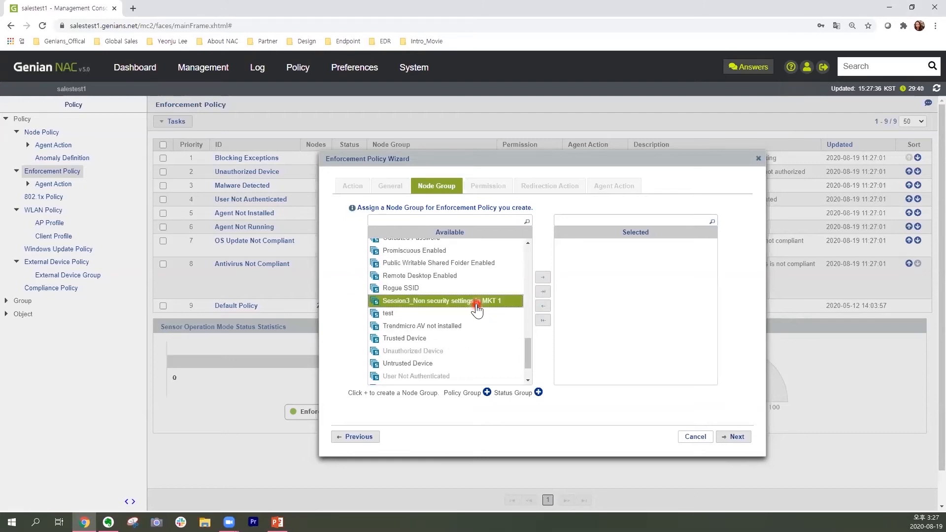
{"action": "left_click", "coordinate": [545, 281]}
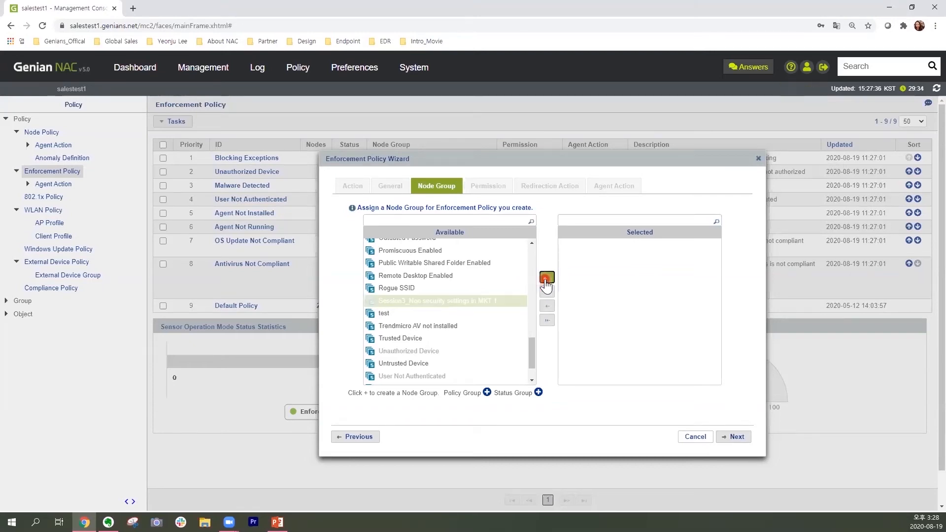
{"action": "left_click", "coordinate": [739, 437]}
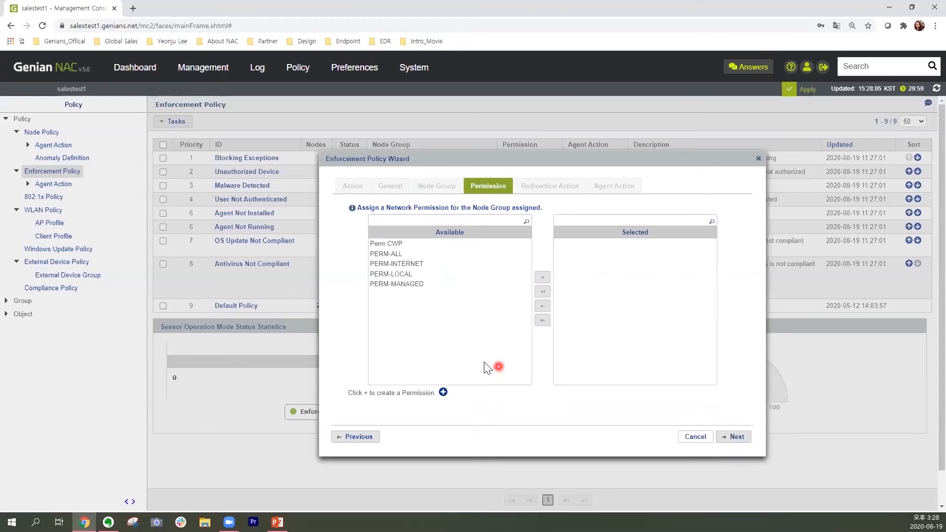
Assign the network permission Perm CWP to the node group and continue to the redirection action.
{"action": "left_click", "coordinate": [483, 245]}
{"action": "left_click", "coordinate": [495, 284]}
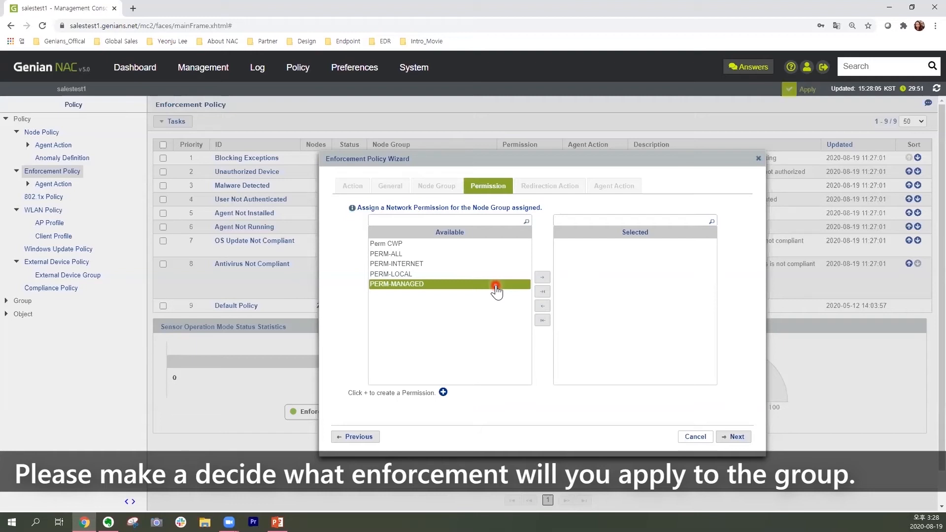
{"action": "left_click", "coordinate": [468, 254]}
{"action": "left_click", "coordinate": [466, 245]}
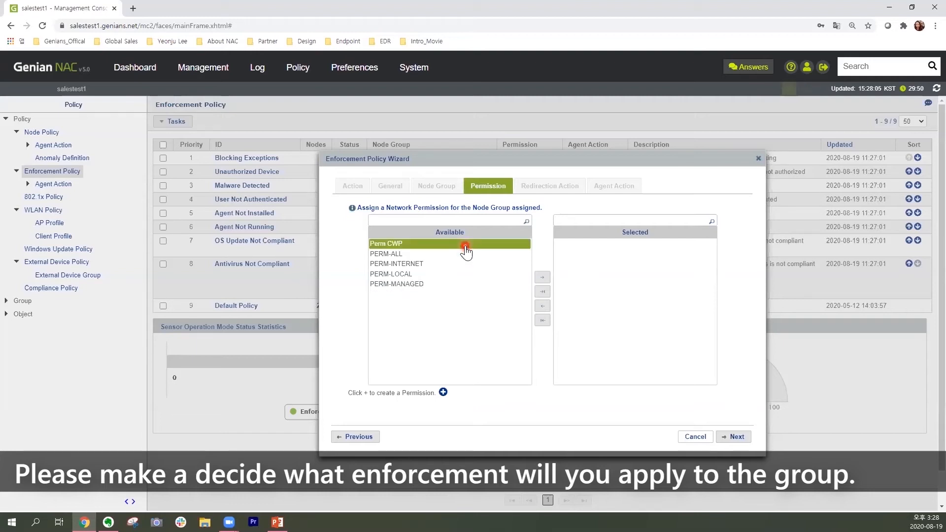
{"action": "left_click", "coordinate": [464, 245]}
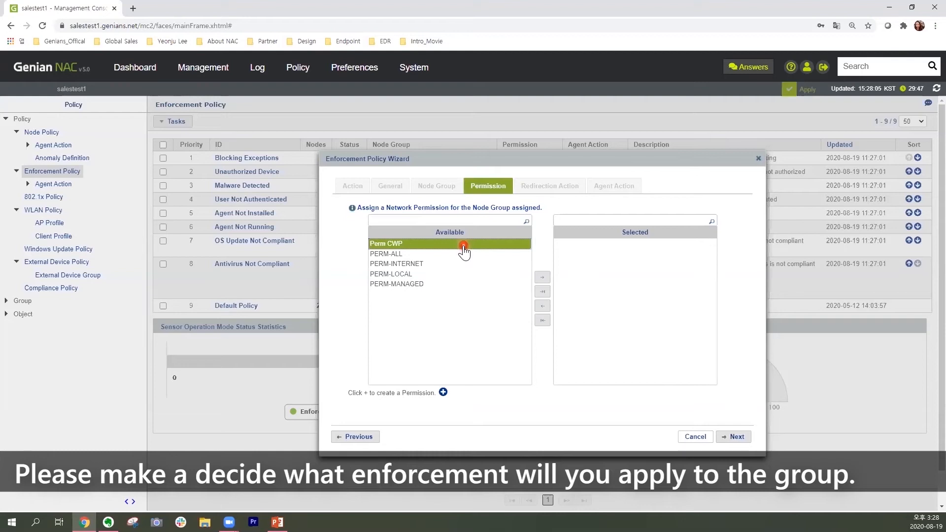
{"action": "left_click", "coordinate": [542, 278]}
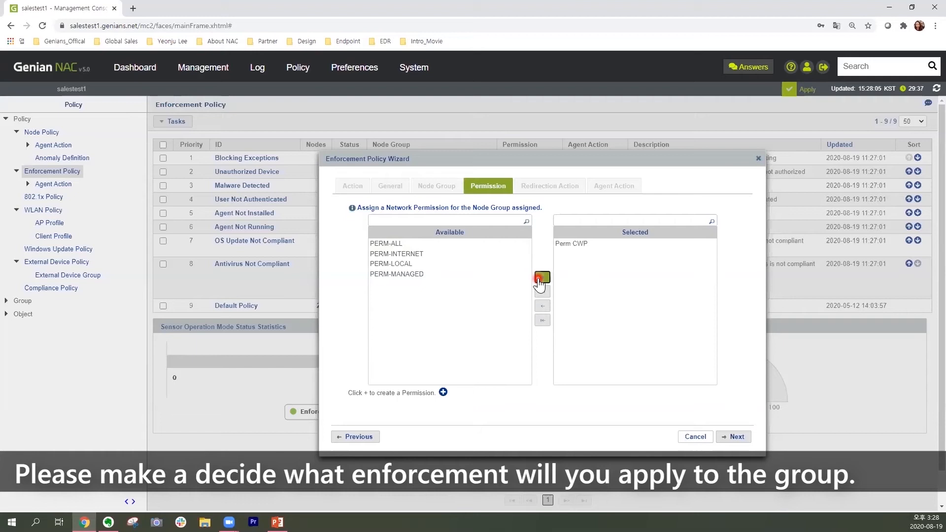
{"action": "left_click", "coordinate": [738, 438]}
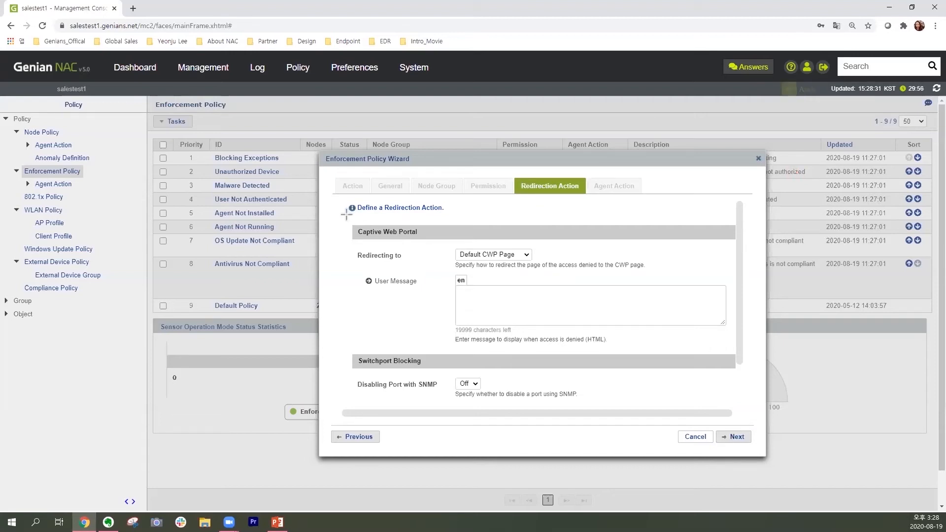
Keep the redirection on Default CWP Page and enter the user message "Please follow the below steps to access the corporate network.".
{"action": "left_click_drag", "start_coordinate": [346, 213], "coordinate": [735, 350]}
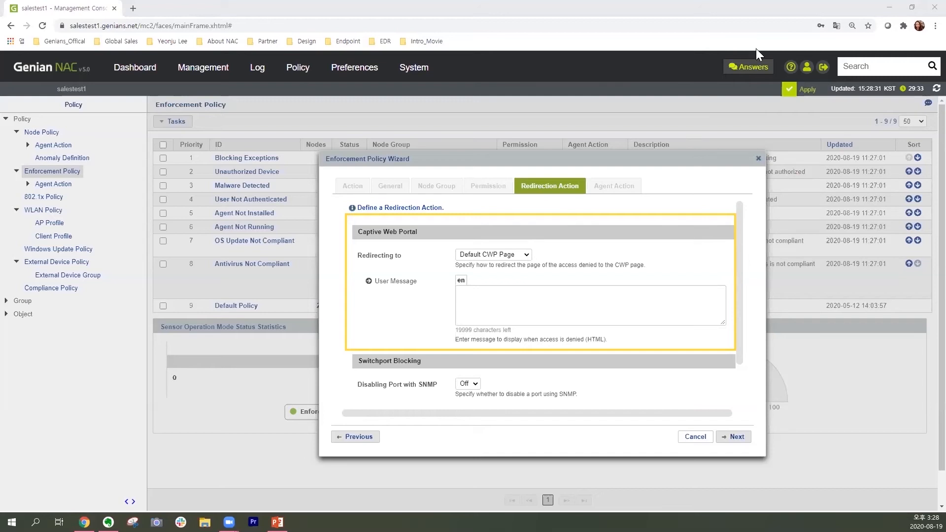
{"action": "left_click", "coordinate": [527, 254]}
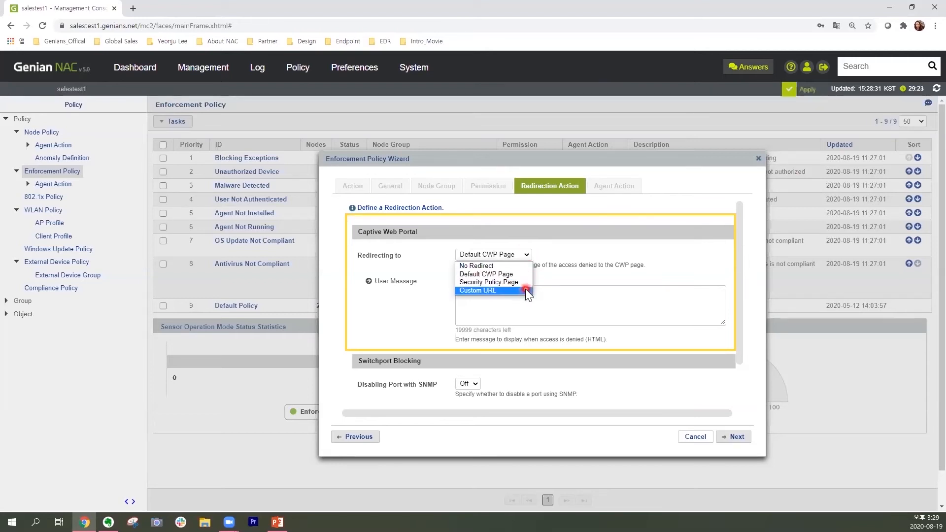
{"action": "left_click", "coordinate": [528, 256]}
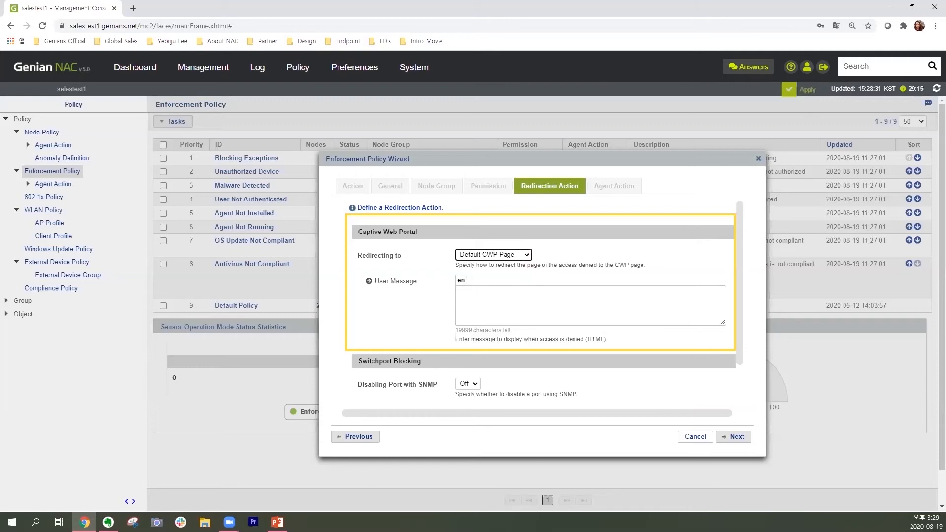
{"action": "key", "text": "alt+Tab"}
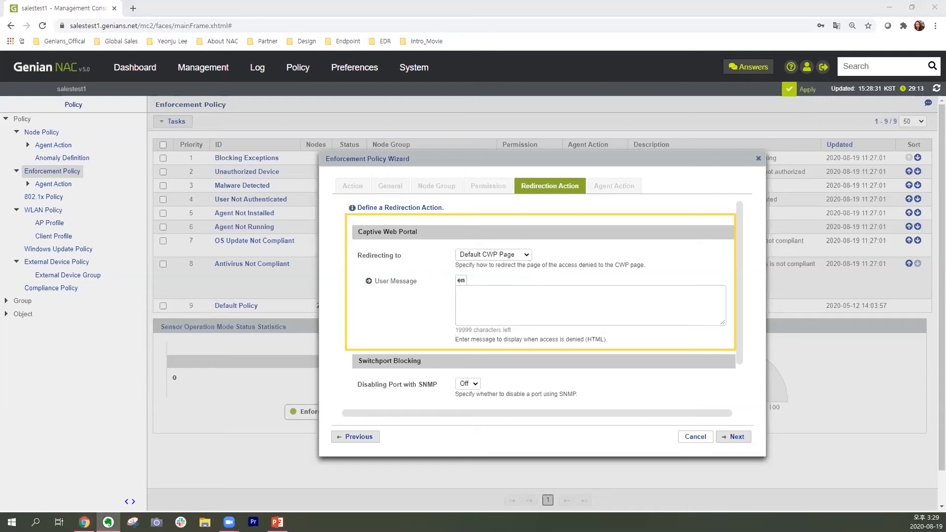
{"action": "left_click", "coordinate": [568, 302]}
{"action": "type", "text": "Please follow the below steps to access the corporate network."}
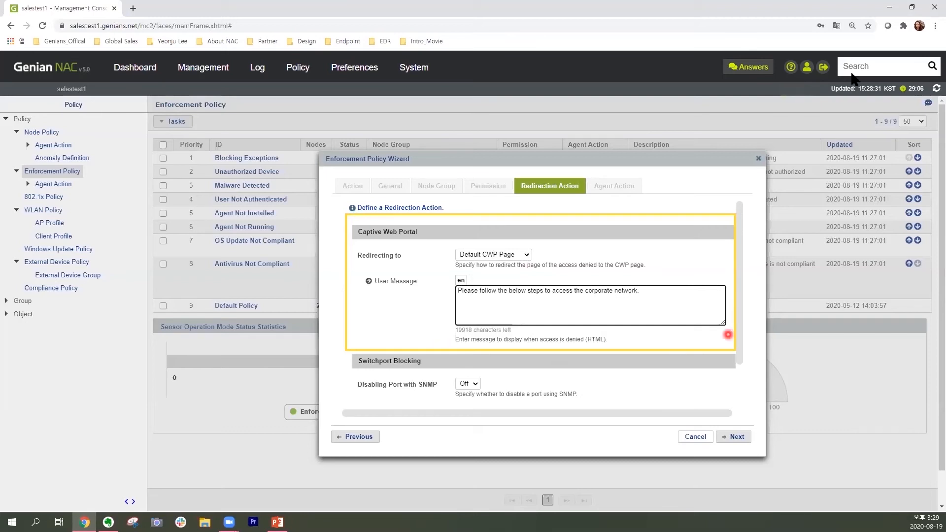
Leave the policy without an agent action and finish creating the enforcement policy.
{"action": "left_click", "coordinate": [742, 437]}
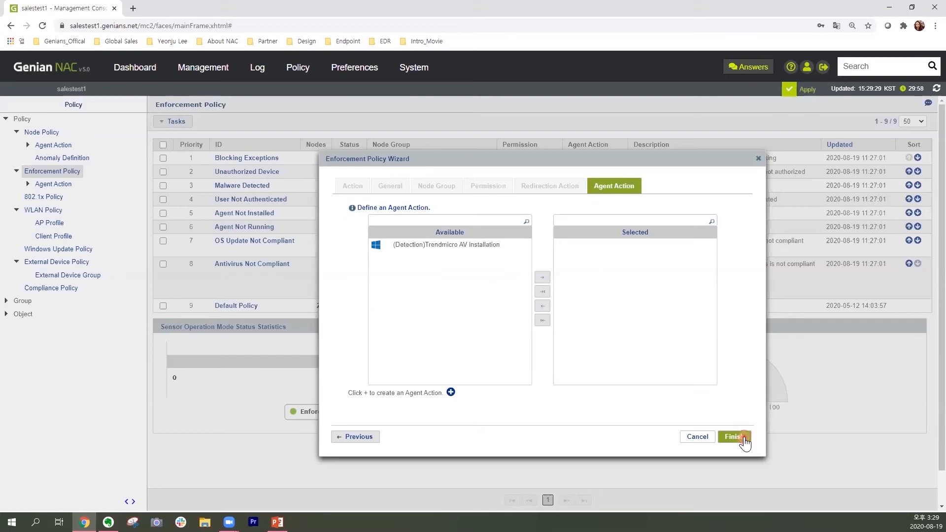
{"action": "left_click", "coordinate": [743, 437]}
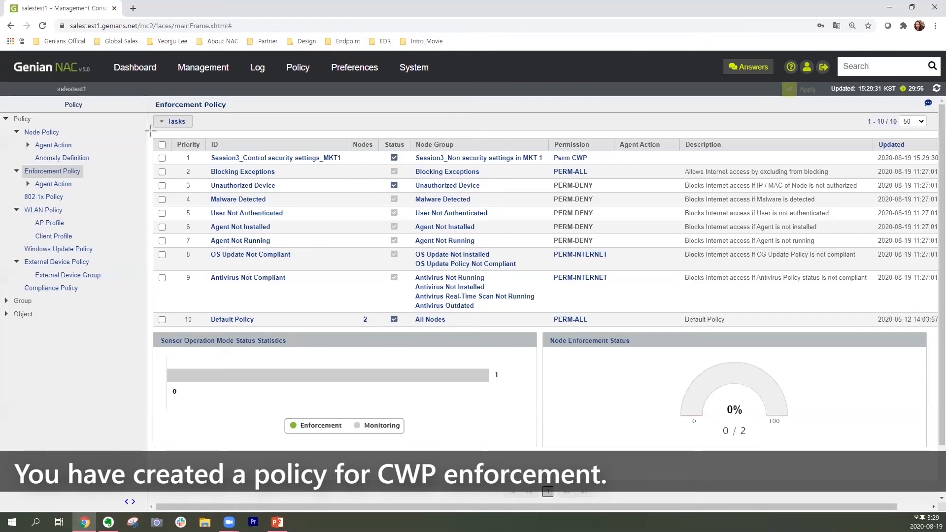
{"action": "left_click_drag", "start_coordinate": [151, 130], "coordinate": [872, 168]}
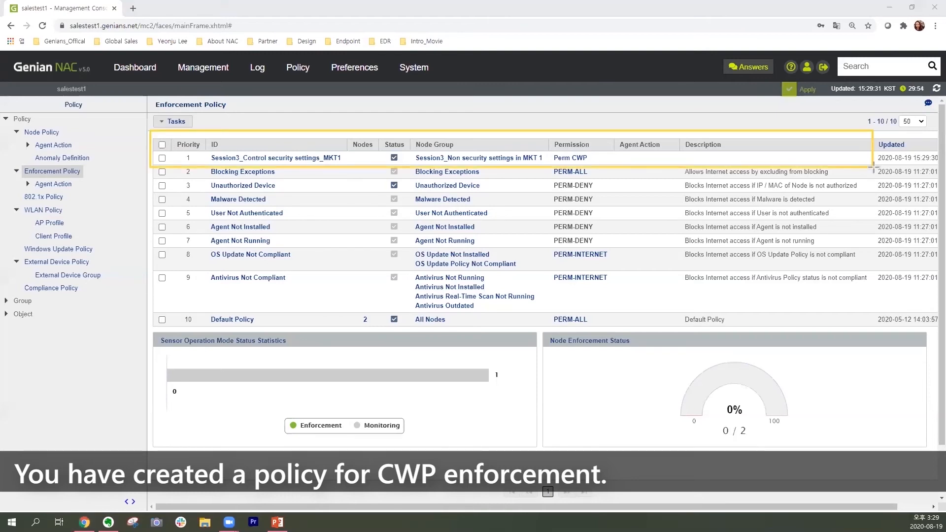
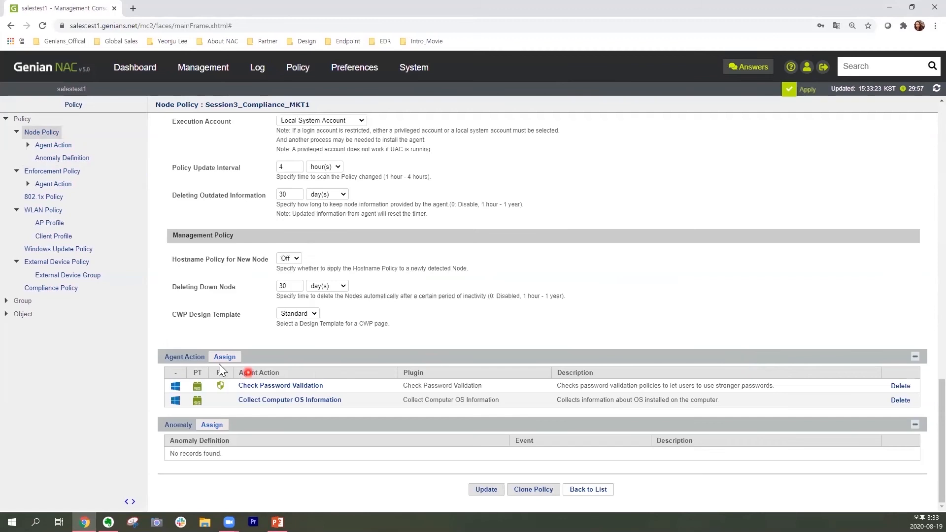
Search the agent actions available to the node policy for Antivirus, and close the selection without assigning any.
{"action": "left_click", "coordinate": [236, 360]}
{"action": "left_click", "coordinate": [409, 255]}
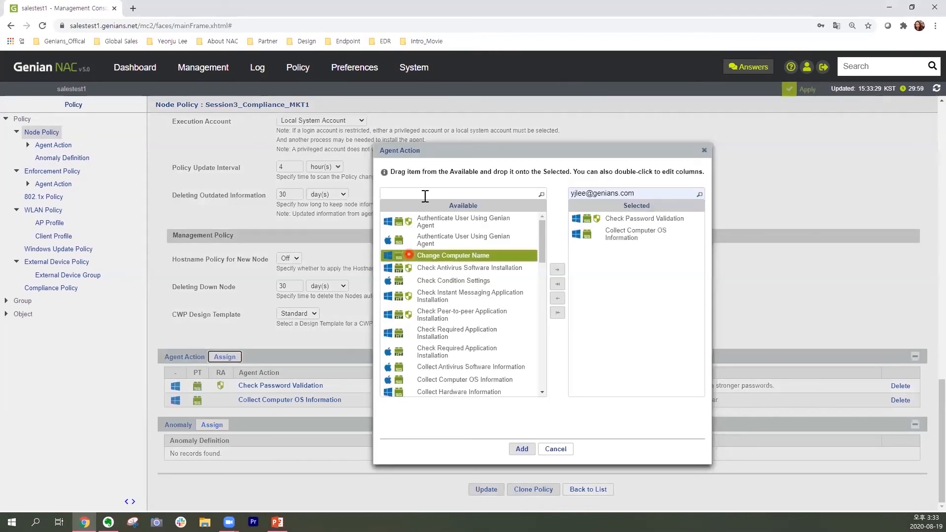
{"action": "left_click", "coordinate": [425, 193]}
{"action": "left_click", "coordinate": [425, 193]}
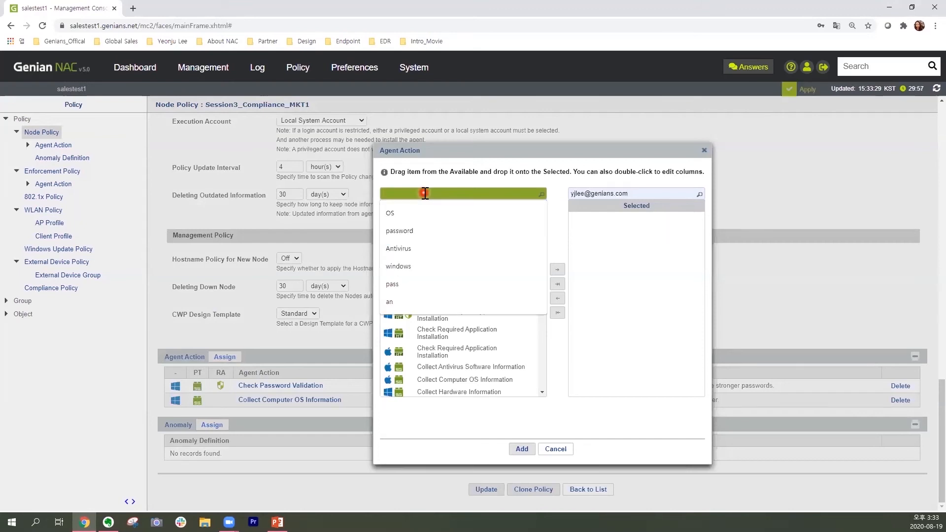
{"action": "type", "text": "anti"}
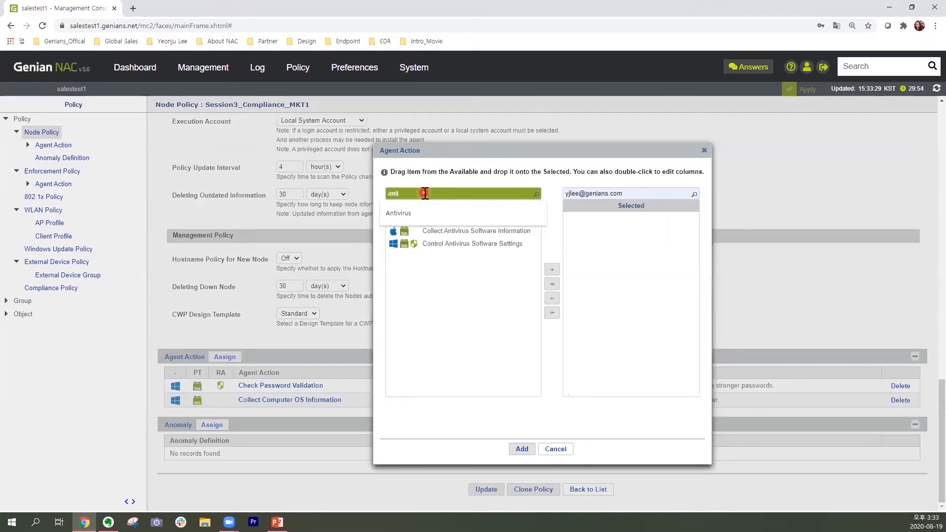
{"action": "left_click", "coordinate": [411, 217]}
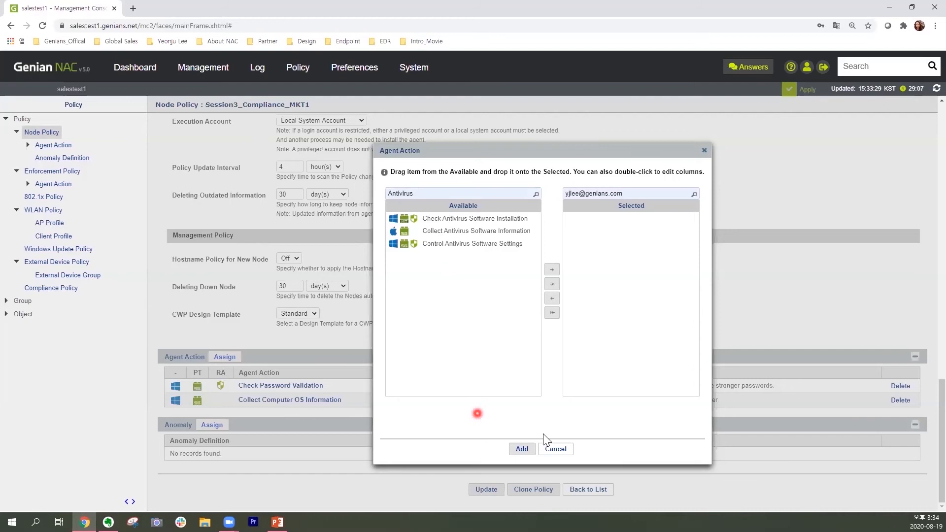
{"action": "left_click", "coordinate": [556, 449]}
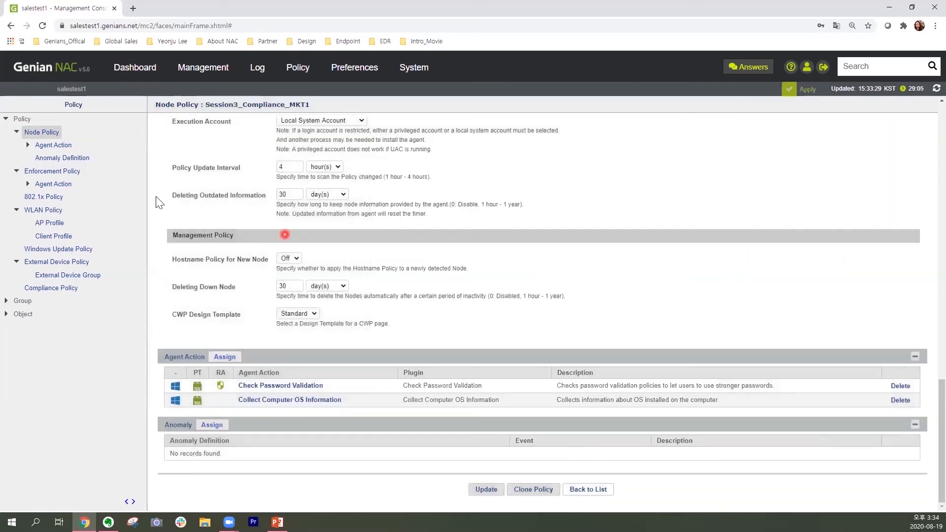
Start a new agent action named "Session3_(Detection)Kasperskylab AV installation" with the OS type Windows.
{"action": "left_click", "coordinate": [73, 147]}
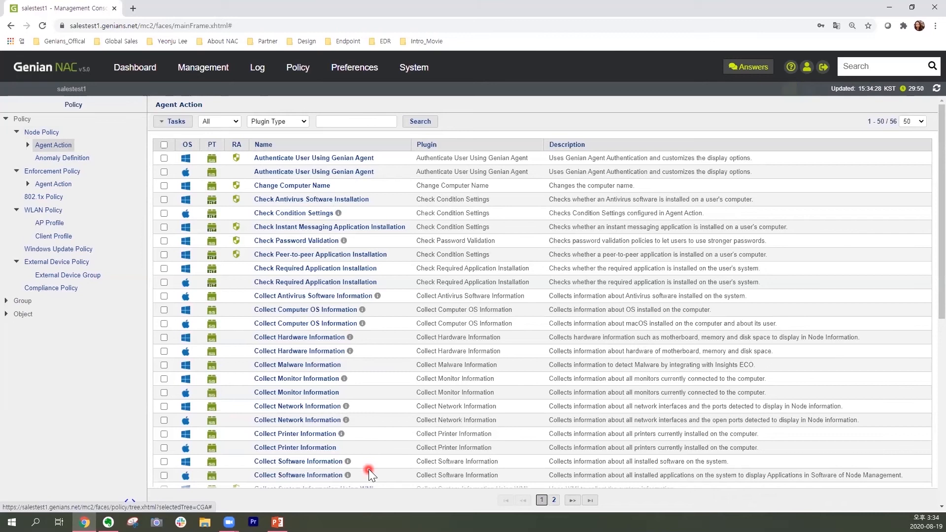
{"action": "left_click", "coordinate": [187, 124]}
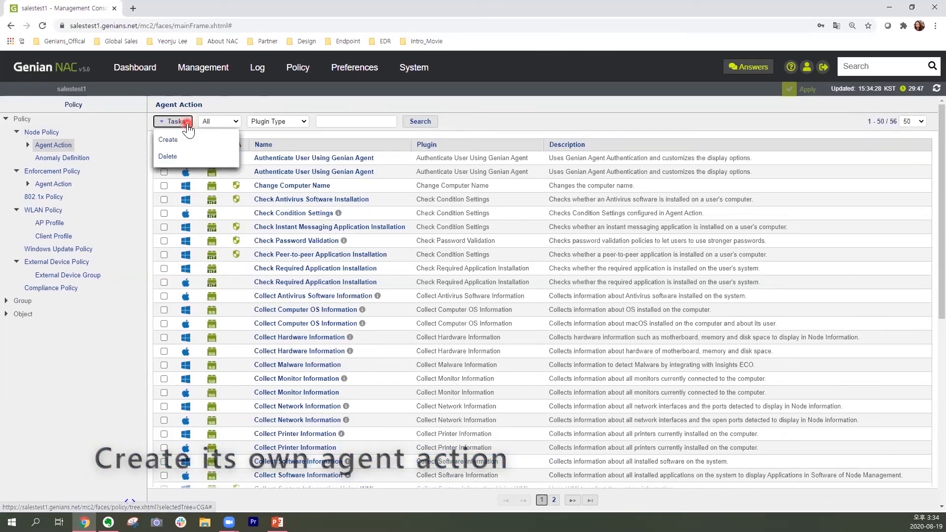
{"action": "left_click", "coordinate": [218, 140]}
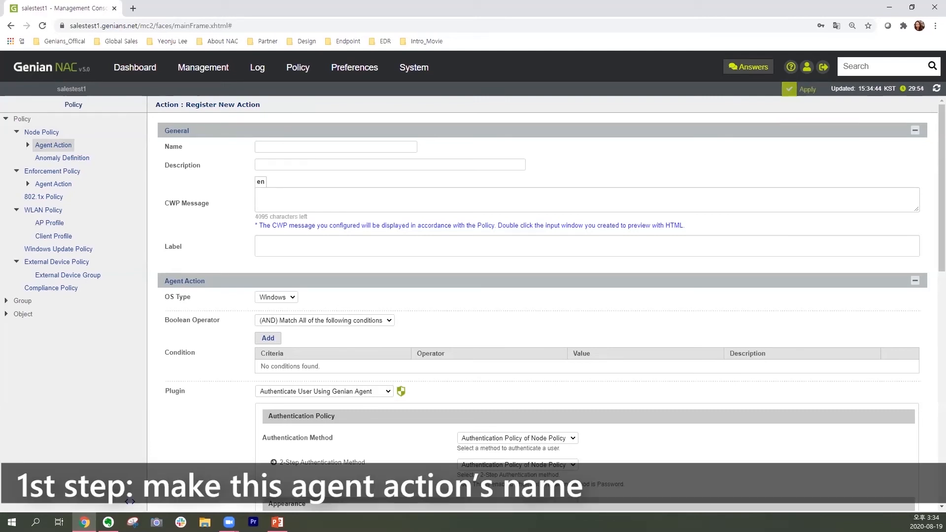
{"action": "key", "text": "alt+Tab"}
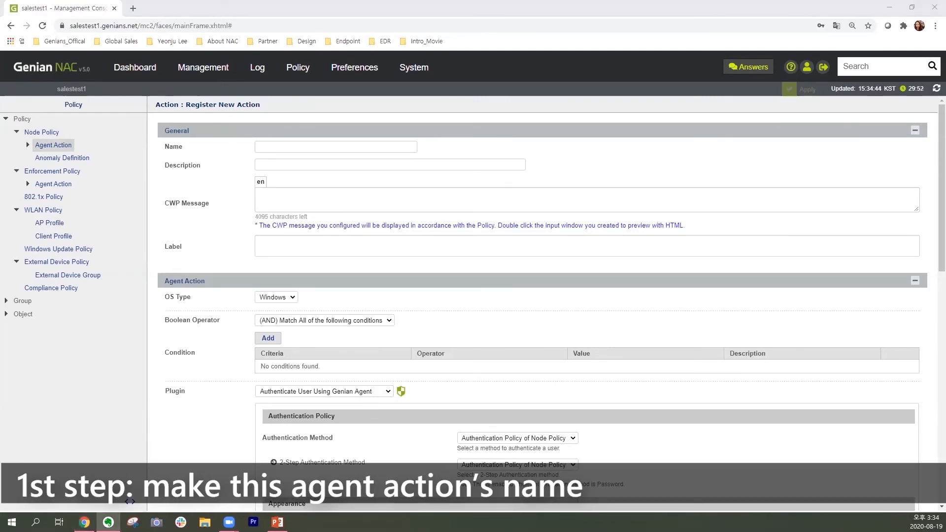
{"action": "left_click", "coordinate": [280, 148]}
{"action": "key", "text": "Down"}
{"action": "key", "text": "Return"}
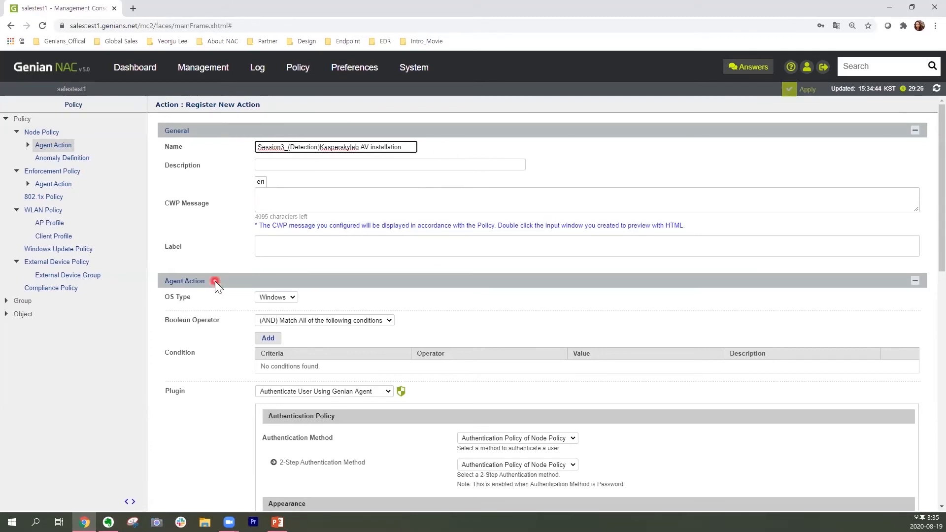
{"action": "left_click", "coordinate": [293, 298]}
{"action": "left_click", "coordinate": [288, 309]}
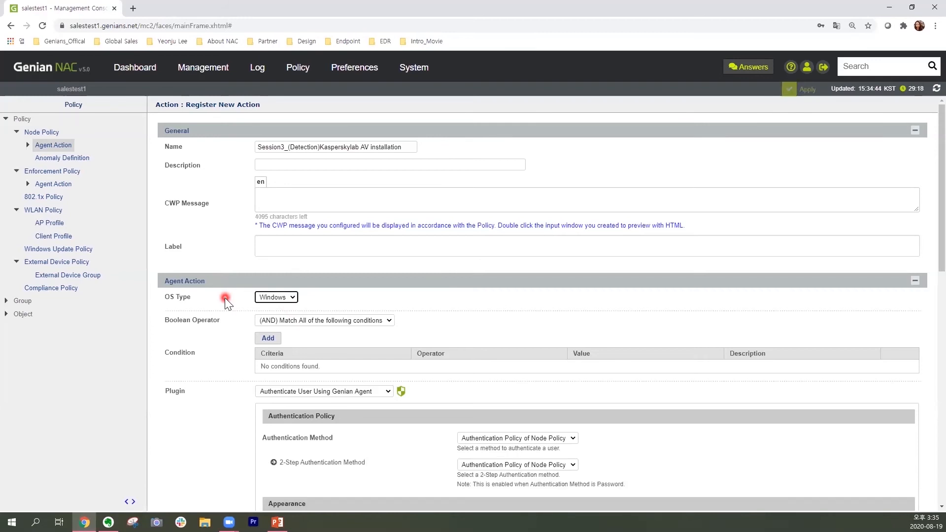
Start a condition for the agent action with the criteria File and the operator "is equal to".
{"action": "left_click", "coordinate": [278, 339]}
{"action": "left_click", "coordinate": [419, 259]}
{"action": "left_click", "coordinate": [467, 223]}
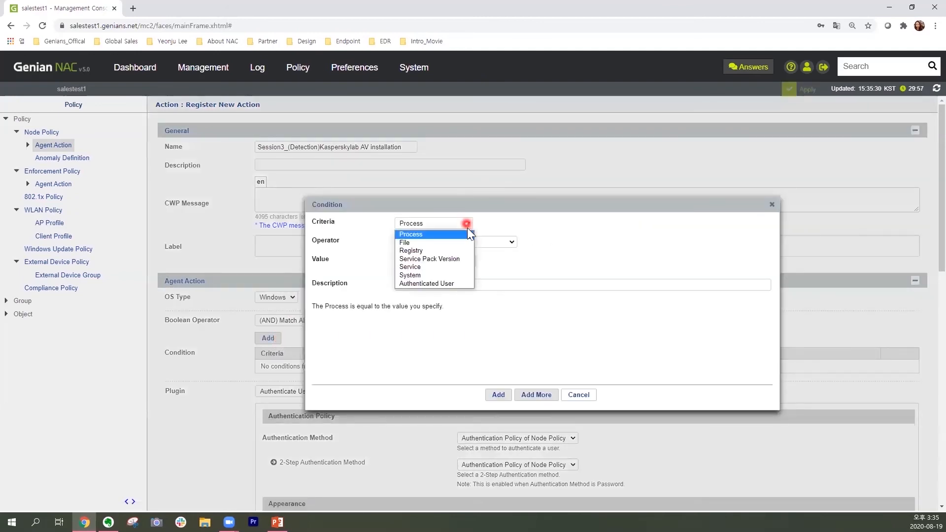
{"action": "left_click", "coordinate": [464, 244]}
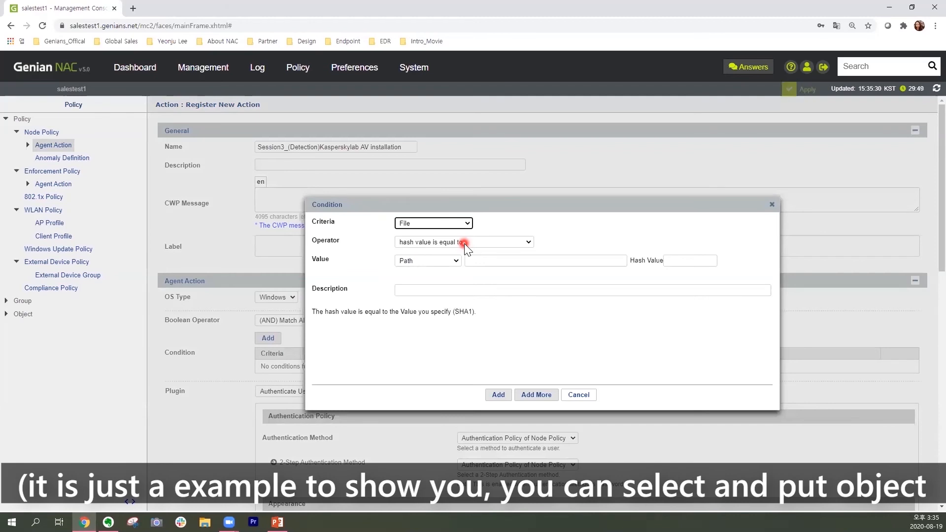
{"action": "left_click", "coordinate": [465, 242]}
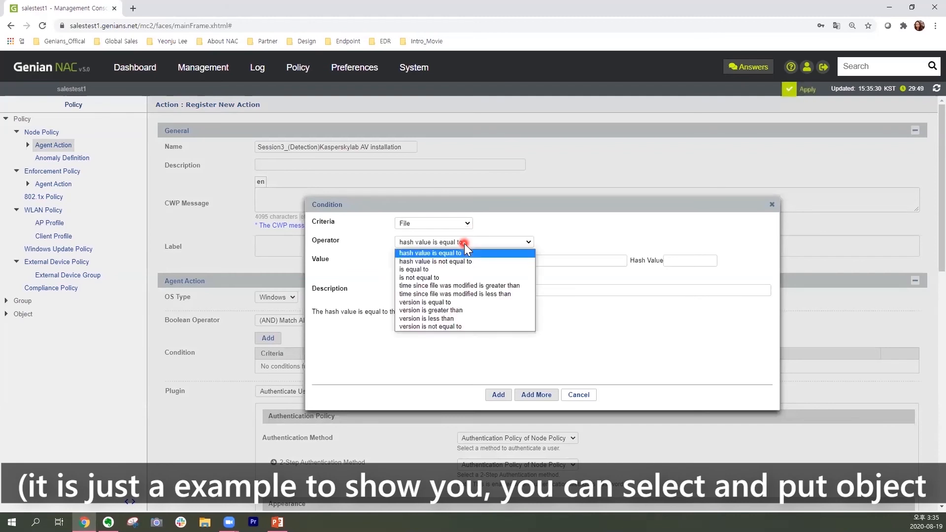
{"action": "left_click", "coordinate": [466, 269]}
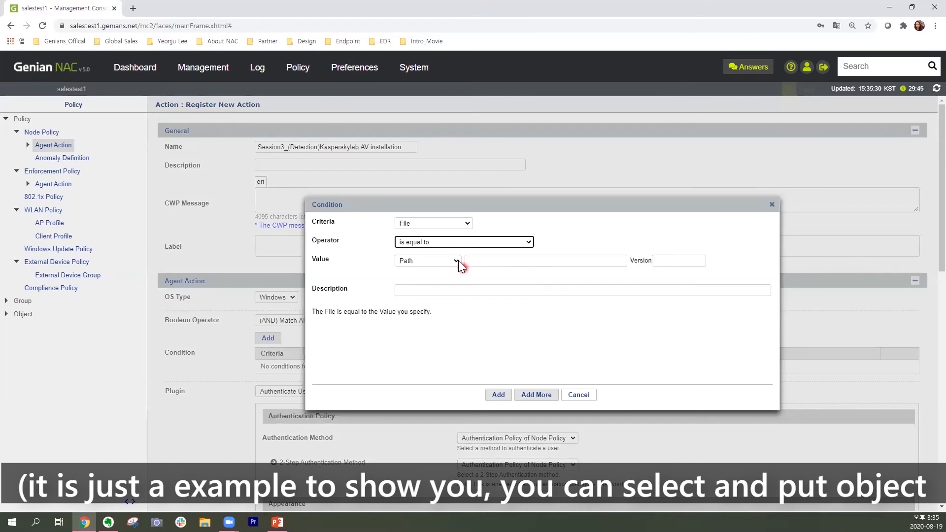
Set the condition's value to %ProgramFiles% with the path \kasperskylab\AV1\agent.exe and add the condition.
{"action": "left_click", "coordinate": [456, 261]}
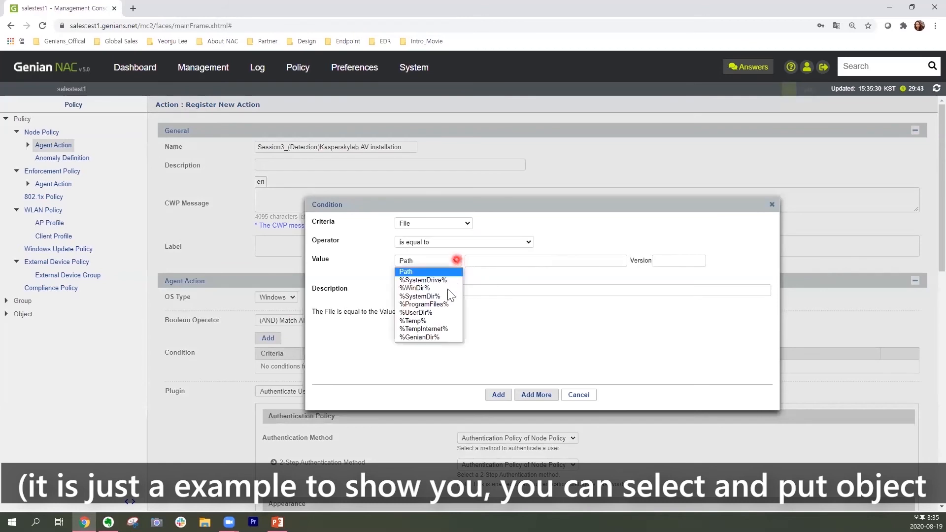
{"action": "left_click", "coordinate": [448, 304]}
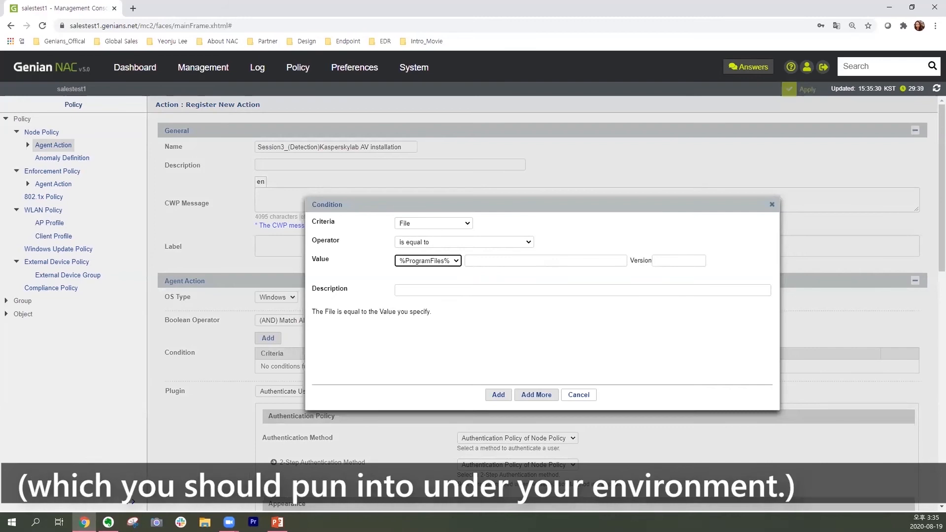
{"action": "key", "text": "alt+Tab"}
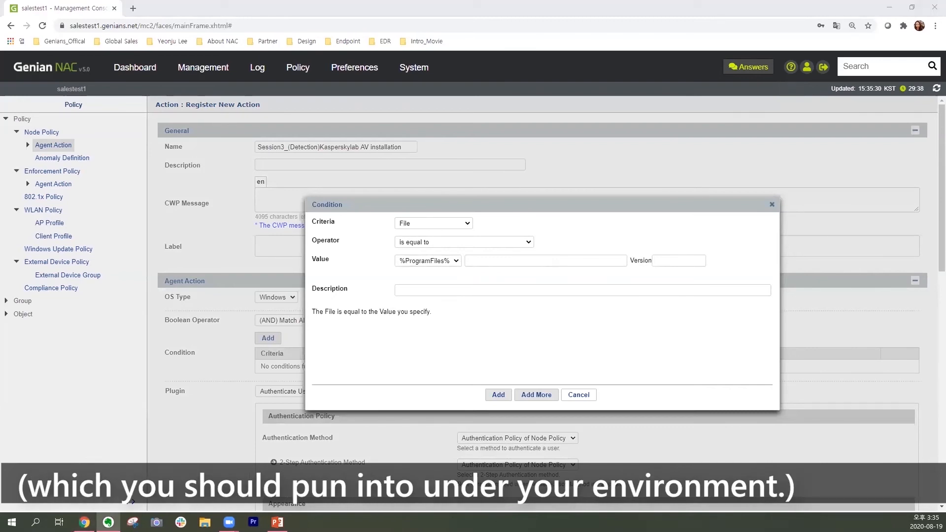
{"action": "left_click", "coordinate": [478, 261]}
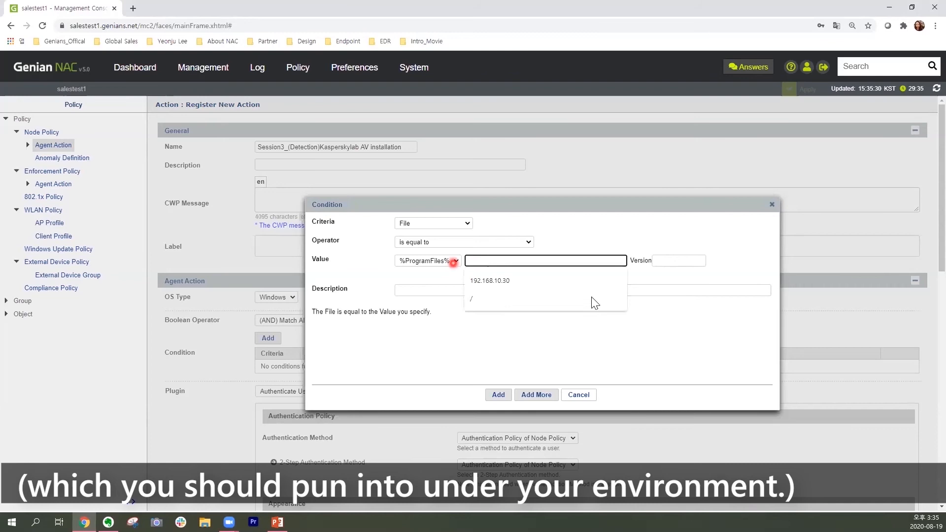
{"action": "type", "text": "\\kasperskylab\\AV1\\agent.exe"}
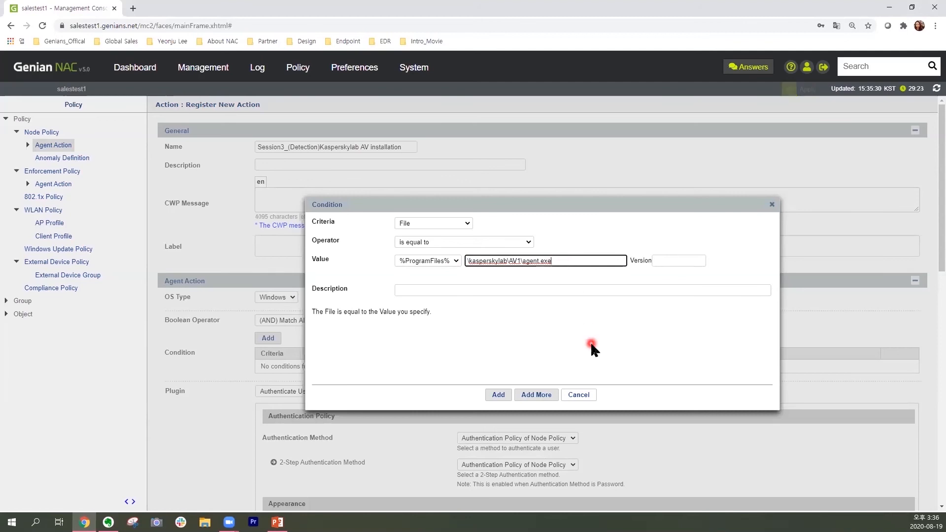
{"action": "left_click", "coordinate": [506, 398]}
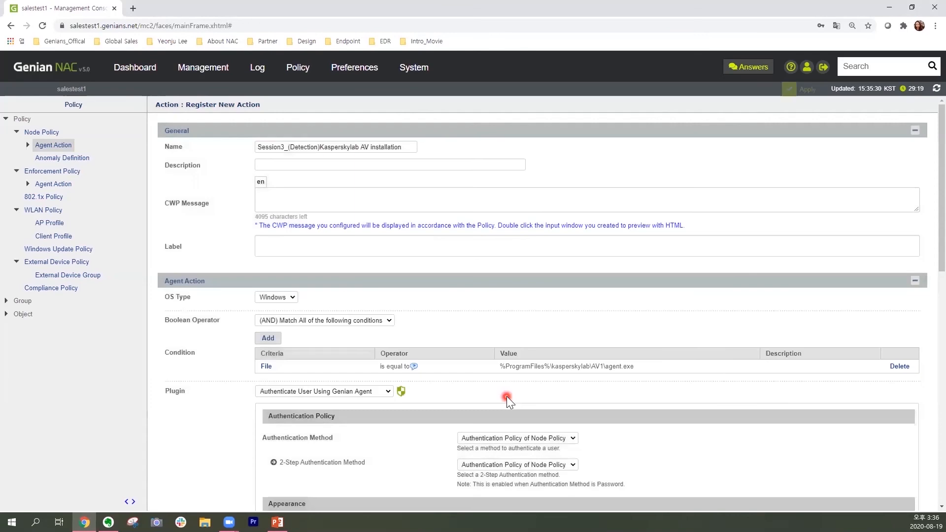
Create the agent action with the remaining settings left at their defaults, and locate it in the agent action list.
{"action": "scroll", "coordinate": [575, 327], "scroll_direction": "down", "scroll_amount": 1}
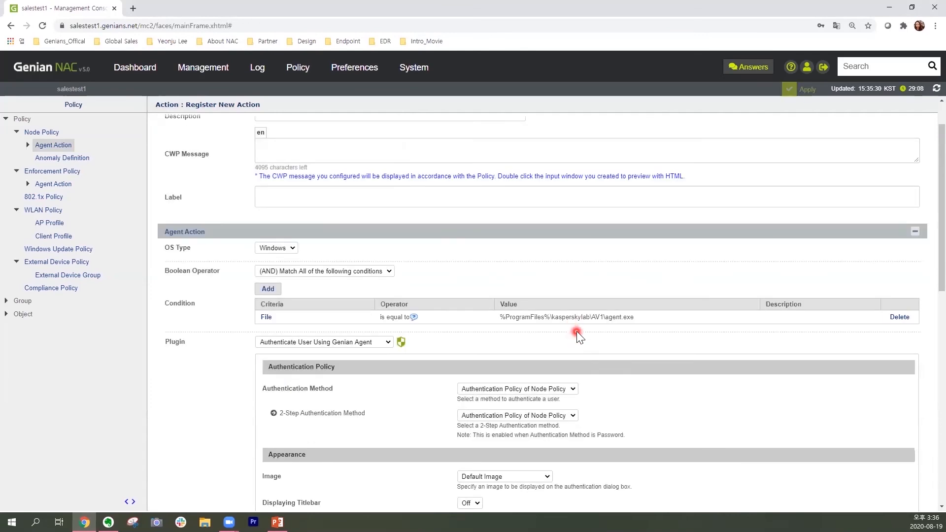
{"action": "scroll", "coordinate": [577, 331], "scroll_direction": "down", "scroll_amount": 11}
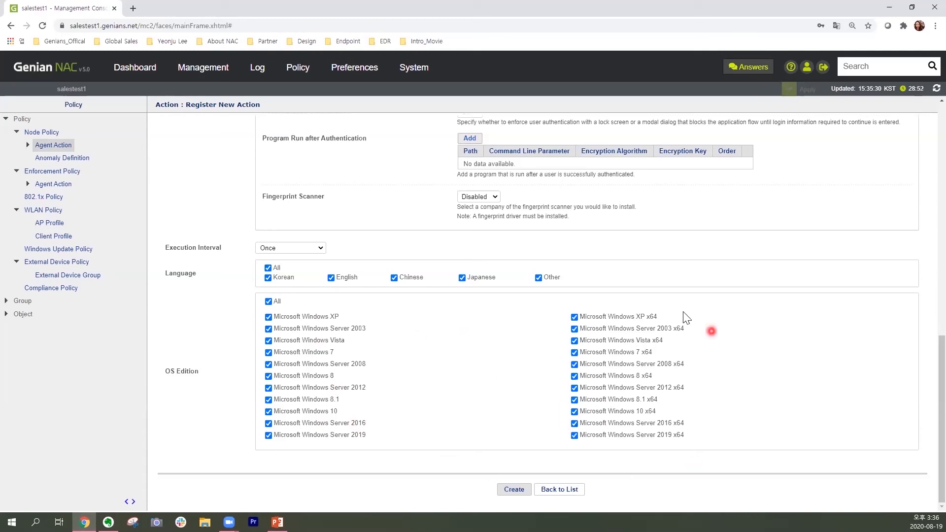
{"action": "left_click", "coordinate": [524, 492]}
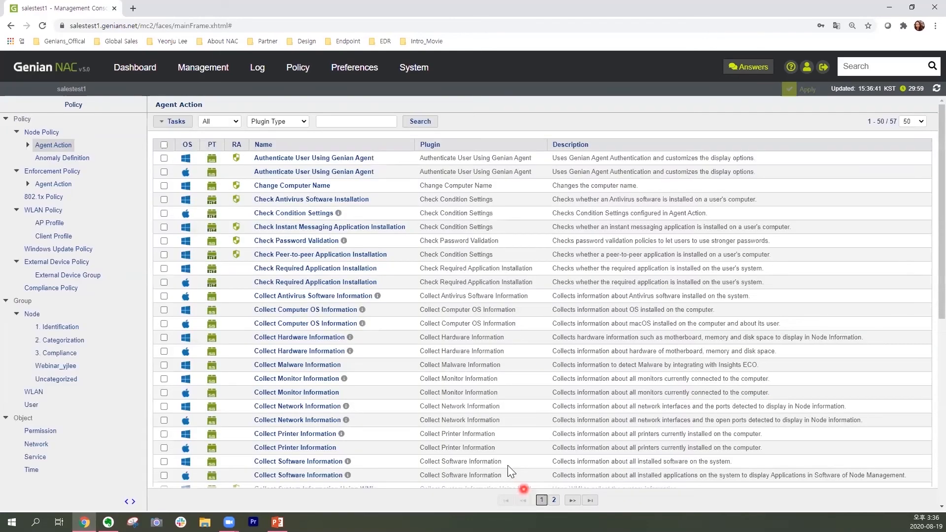
{"action": "scroll", "coordinate": [436, 354], "scroll_direction": "down", "scroll_amount": 3}
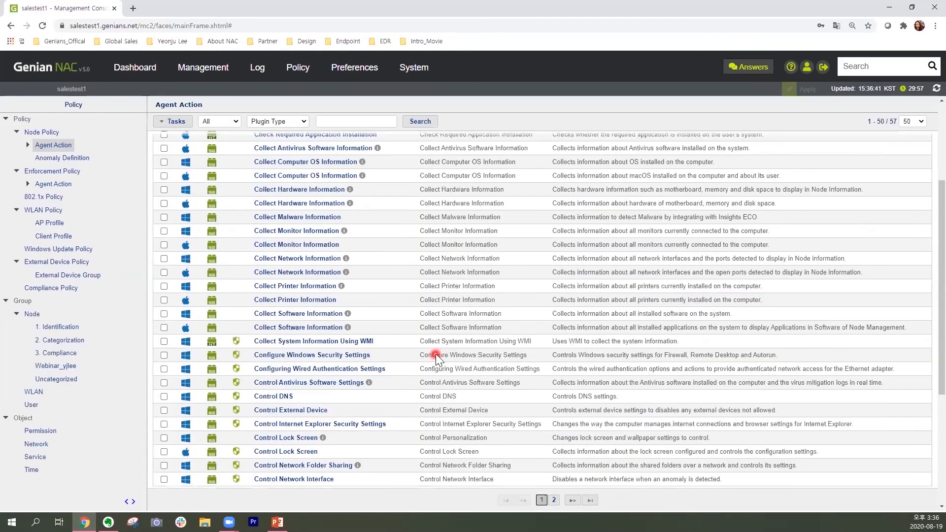
{"action": "scroll", "coordinate": [435, 354], "scroll_direction": "down", "scroll_amount": 4}
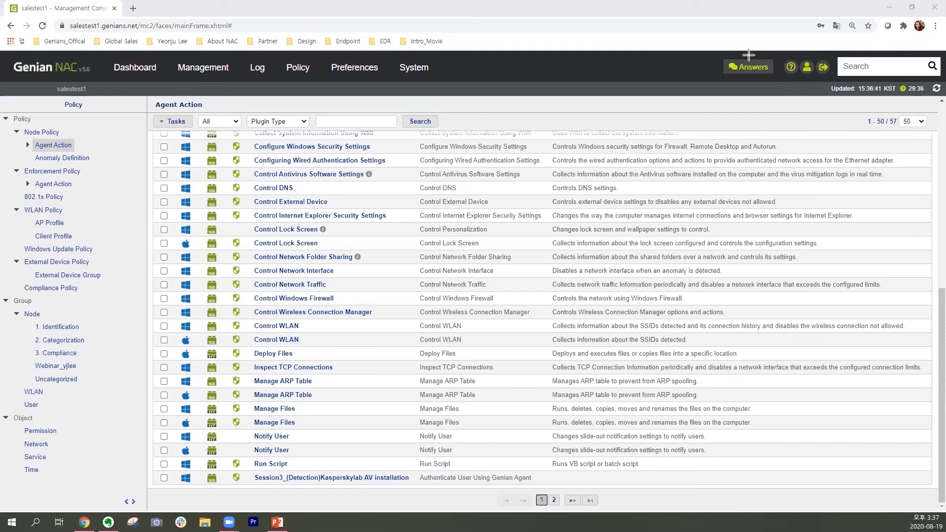
Assign the agent action Session3_(Detection)Kasperskylab AV installation to the node policy Session3_Compliance_MKT1 and update the policy.
{"action": "left_click", "coordinate": [55, 132]}
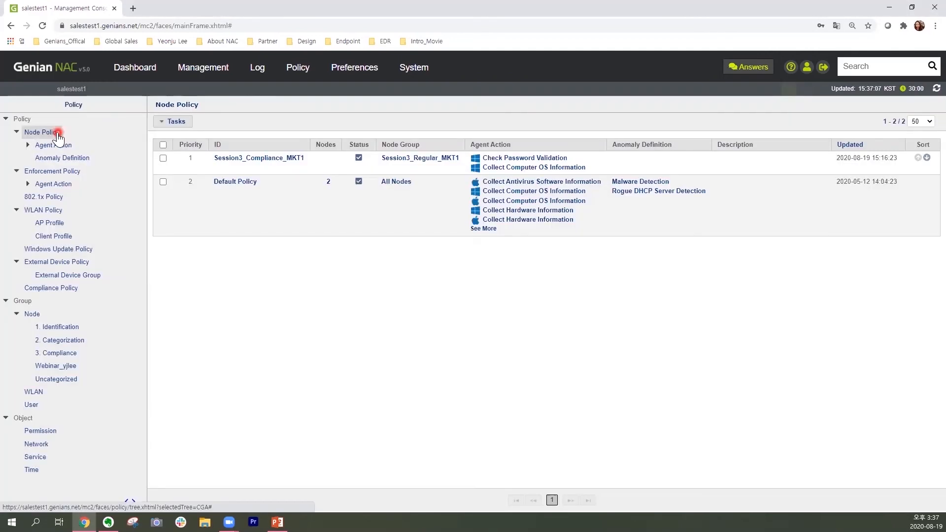
{"action": "left_click", "coordinate": [299, 159]}
{"action": "scroll", "coordinate": [686, 429], "scroll_direction": "down", "scroll_amount": 8}
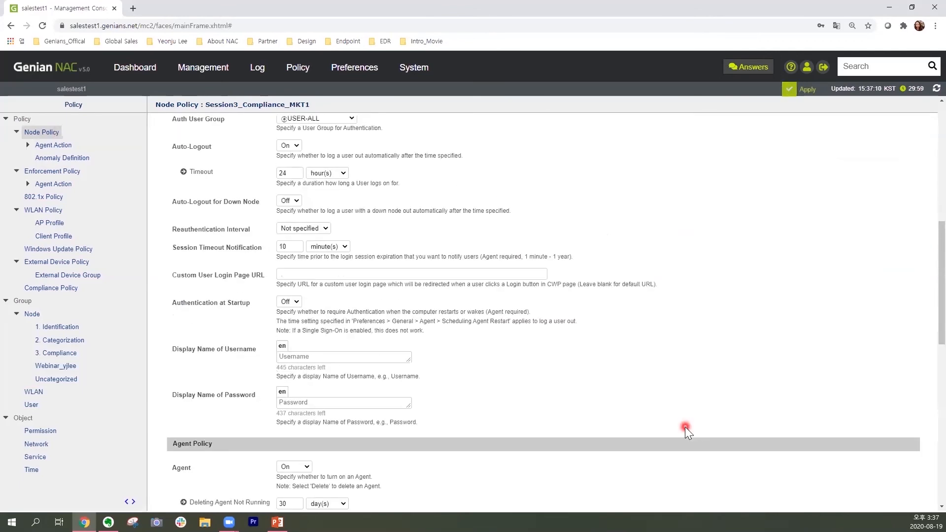
{"action": "scroll", "coordinate": [685, 426], "scroll_direction": "down", "scroll_amount": 8}
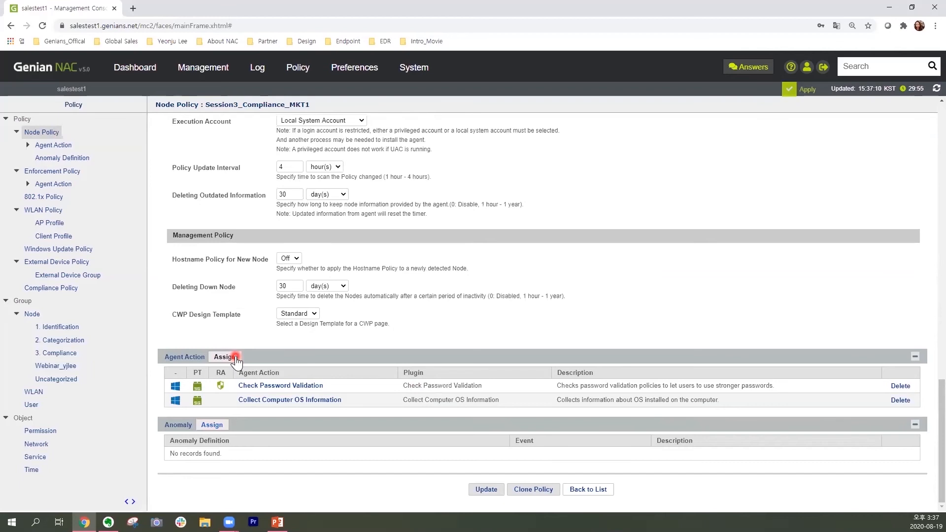
{"action": "left_click", "coordinate": [235, 358]}
{"action": "left_click", "coordinate": [484, 264]}
{"action": "left_click", "coordinate": [542, 232]}
{"action": "left_click_drag", "start_coordinate": [541, 231], "coordinate": [544, 359]}
{"action": "left_click", "coordinate": [528, 306]}
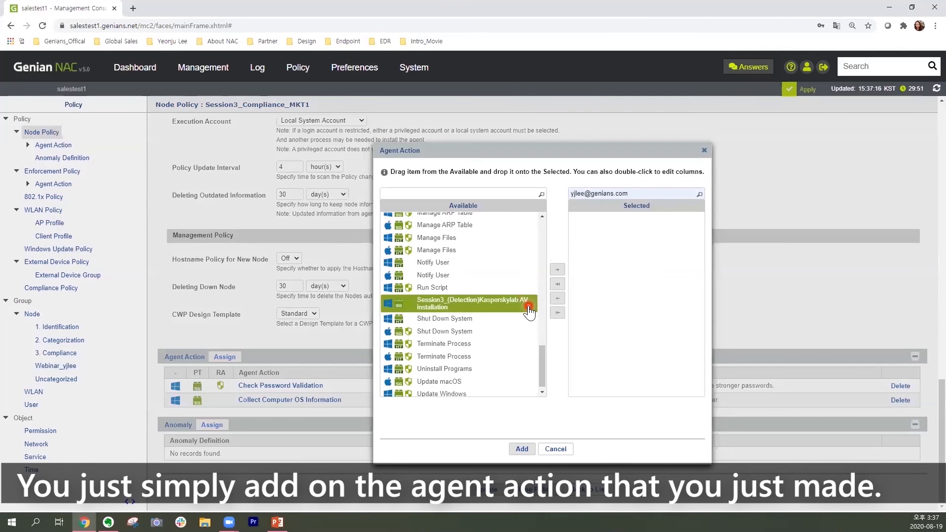
{"action": "left_click", "coordinate": [558, 269]}
{"action": "left_click", "coordinate": [517, 449]}
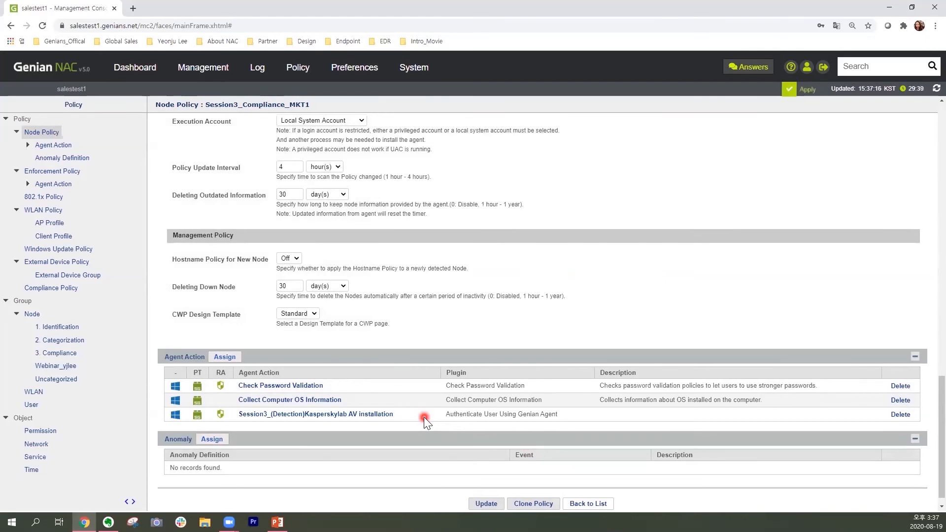
{"action": "left_click", "coordinate": [497, 507]}
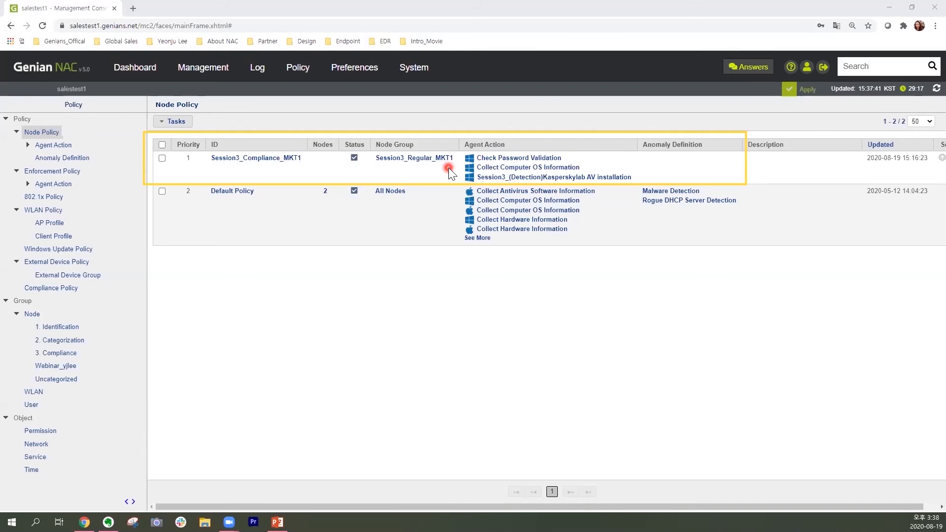
Switch to the PowerPoint presentation to review the Use case 5 requirement and its policy settings.
{"action": "key", "text": "alt+Tab"}
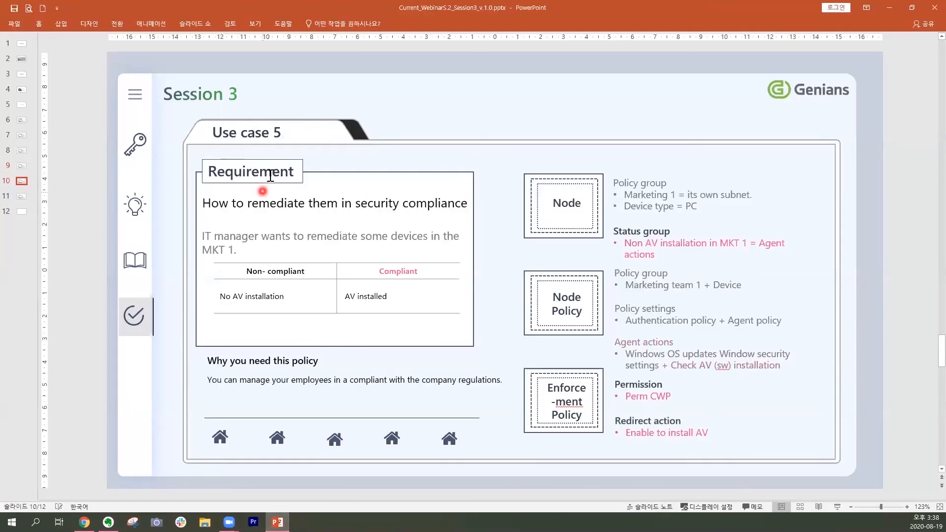
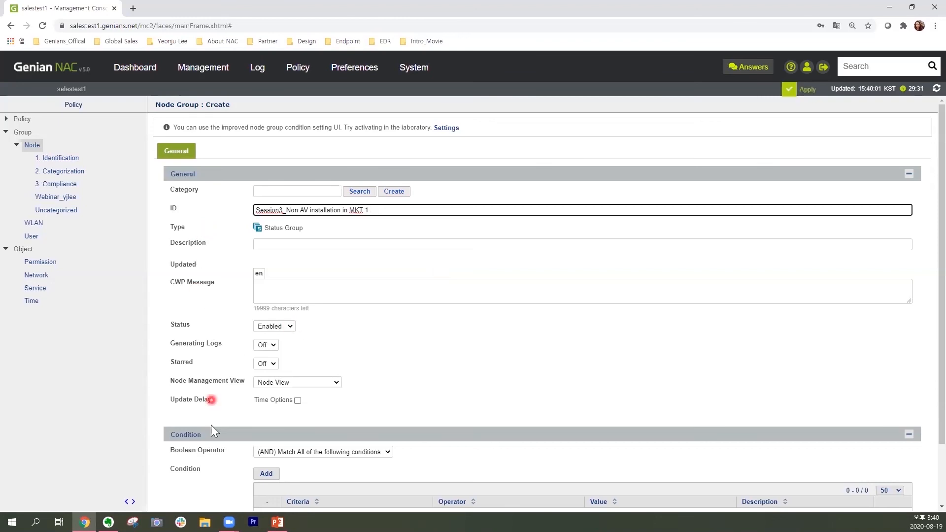
Start a condition for the status group with criteria Agent Action and operator "was not performed by (include waiting state)".
{"action": "scroll", "coordinate": [210, 424], "scroll_direction": "down", "scroll_amount": 2}
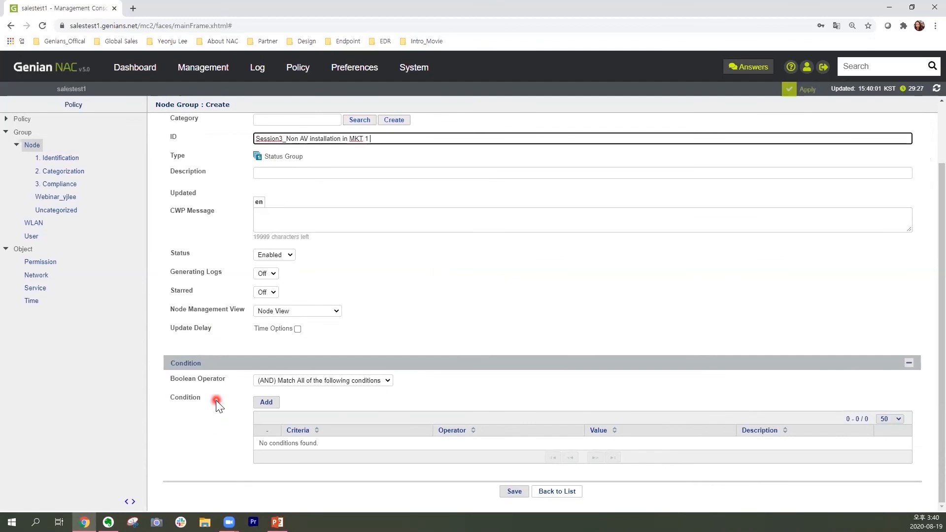
{"action": "left_click", "coordinate": [271, 405]}
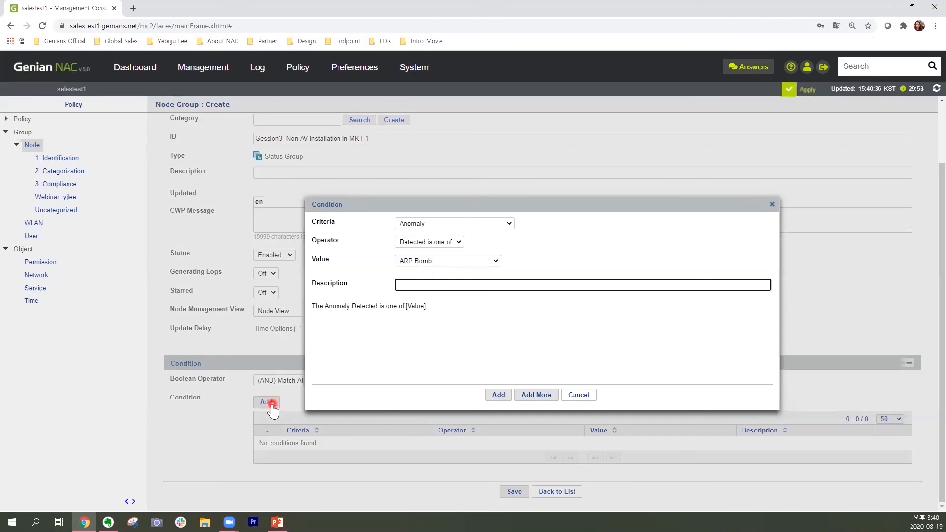
{"action": "left_click", "coordinate": [510, 224]}
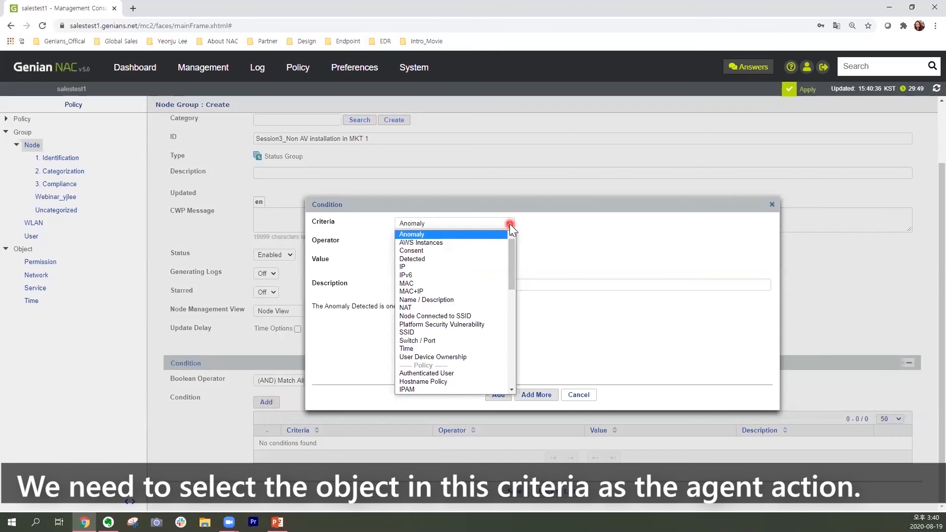
{"action": "left_click_drag", "start_coordinate": [511, 260], "coordinate": [514, 318]}
{"action": "left_click", "coordinate": [462, 318]}
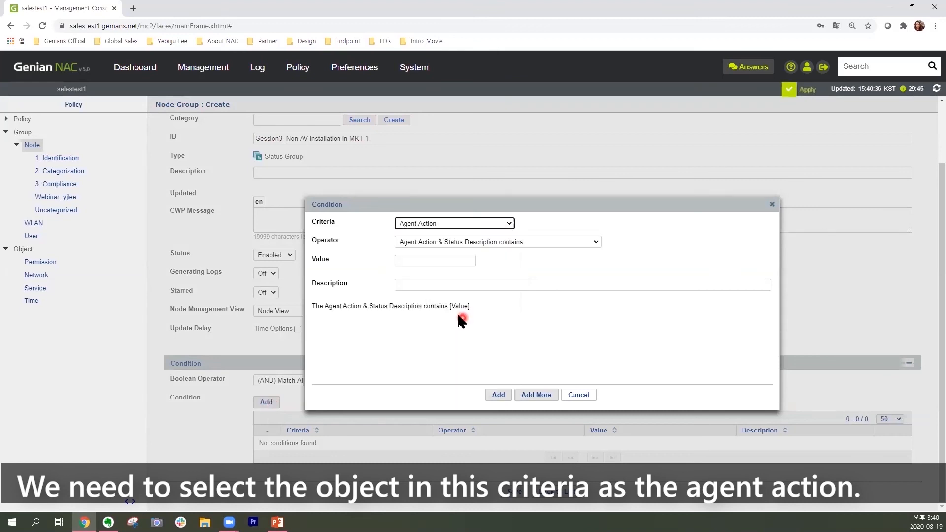
{"action": "left_click", "coordinate": [534, 242]}
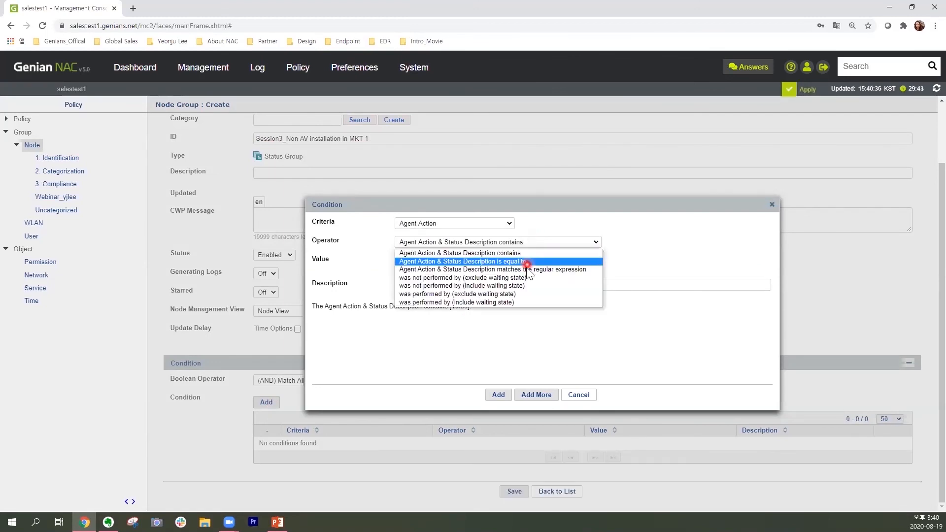
{"action": "left_click", "coordinate": [520, 286]}
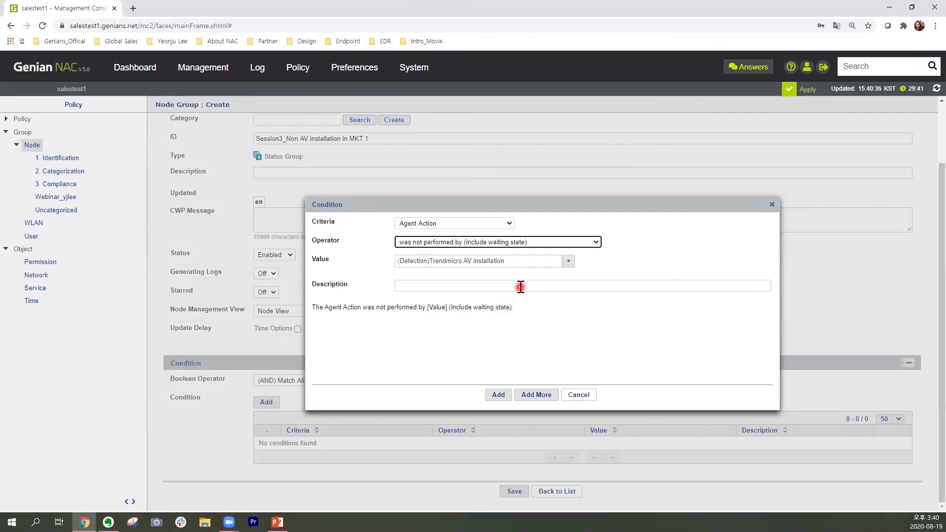
Set the condition's value to Session3_(Detection)Kasperskylab AV installation and add the condition to the status group.
{"action": "left_click", "coordinate": [568, 261]}
{"action": "left_click_drag", "start_coordinate": [570, 295], "coordinate": [577, 353]}
{"action": "left_click", "coordinate": [563, 351]}
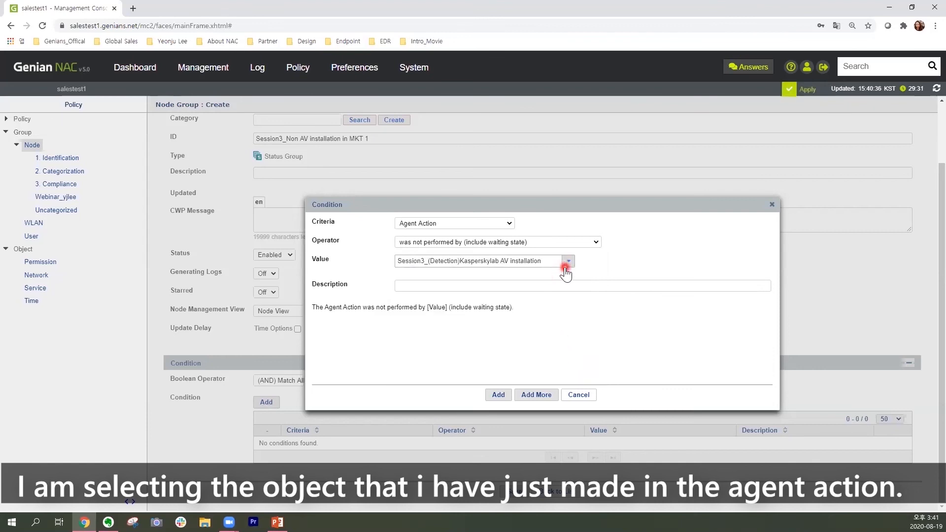
{"action": "left_click", "coordinate": [505, 396]}
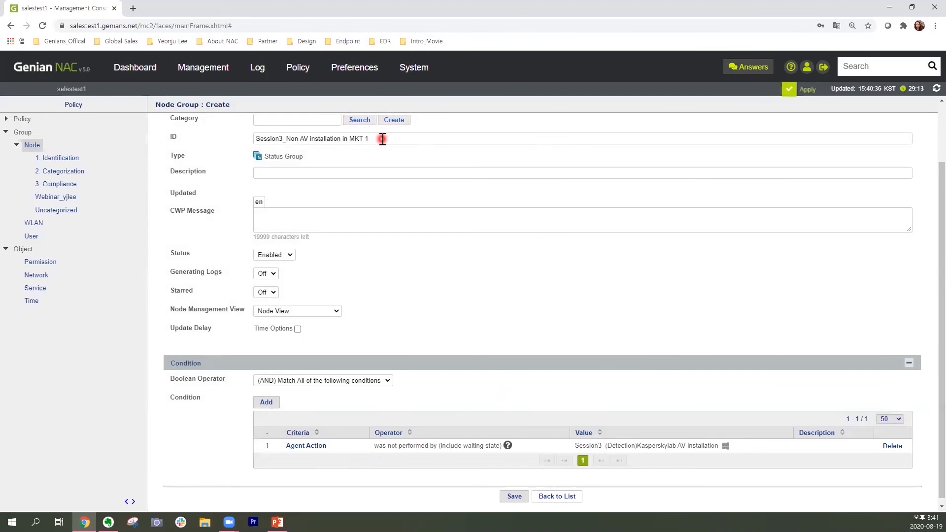
Save the status group Session3_Non AV installation in MKT 1 and locate it in the node group list.
{"action": "left_click", "coordinate": [517, 497]}
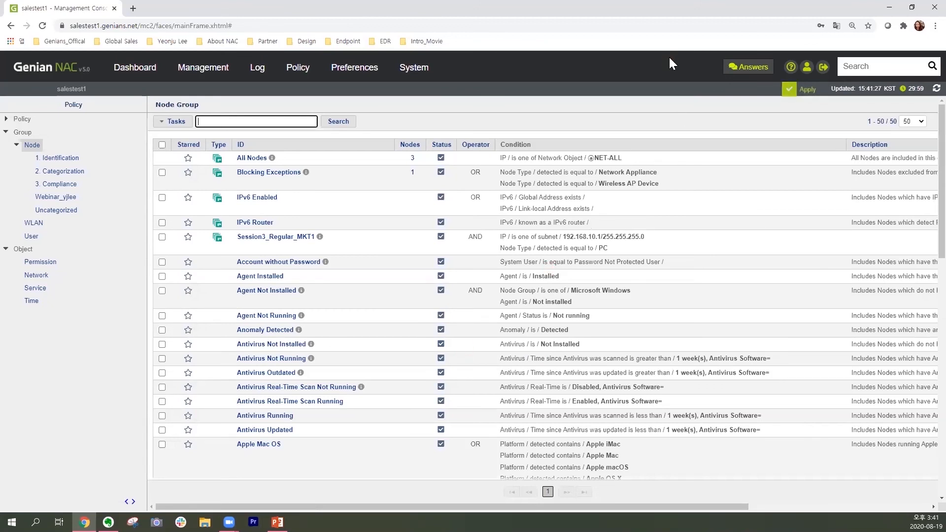
{"action": "scroll", "coordinate": [576, 248], "scroll_direction": "down", "scroll_amount": 6}
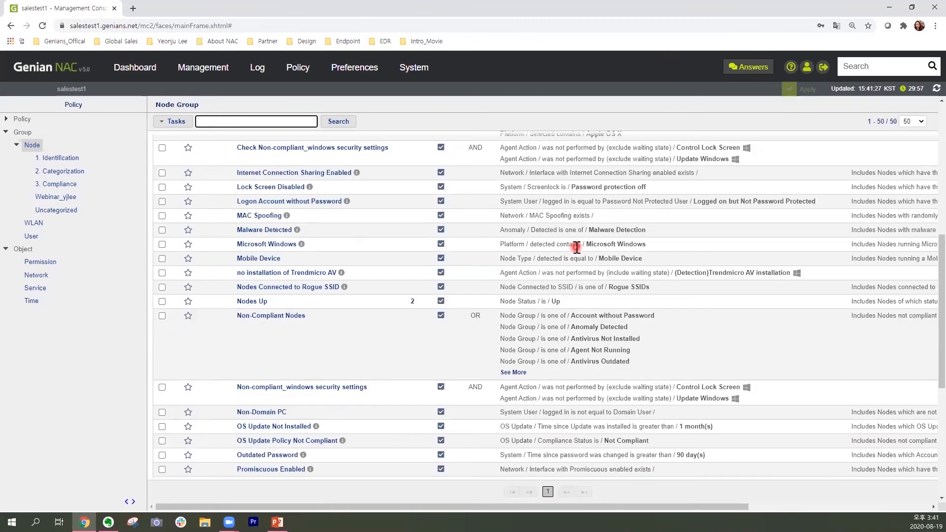
{"action": "scroll", "coordinate": [575, 248], "scroll_direction": "down", "scroll_amount": 1}
{"action": "scroll", "coordinate": [576, 248], "scroll_direction": "down", "scroll_amount": 3}
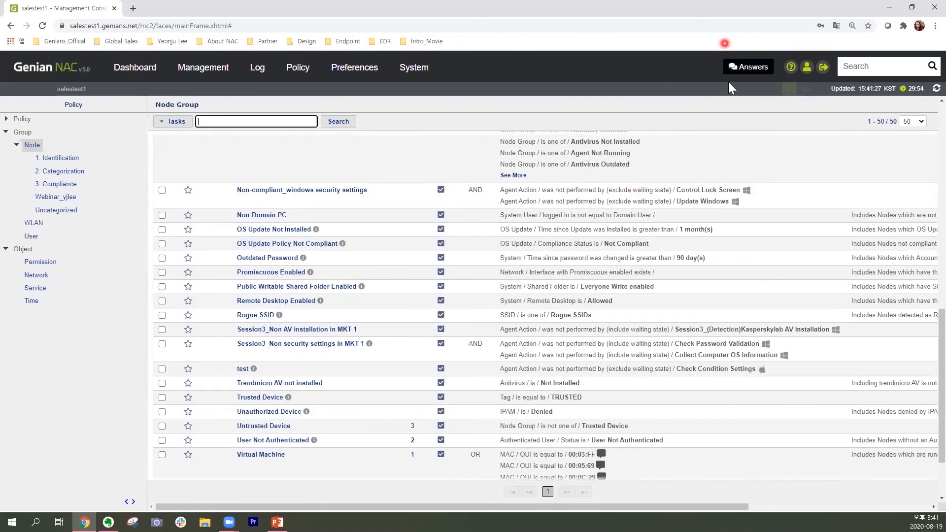
{"action": "mouse_move", "coordinate": [154, 321]}
{"action": "left_mouse_down"}
{"action": "mouse_move", "coordinate": [195, 338]}
{"action": "mouse_move", "coordinate": [497, 337]}
{"action": "left_mouse_up"}
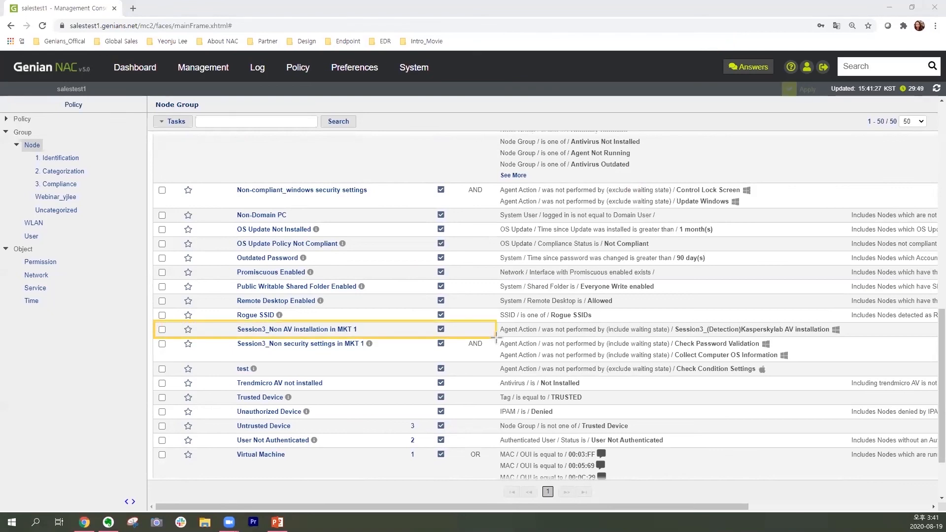
{"action": "left_click", "coordinate": [692, 77]}
Start creating a new enforcement policy from scratch and proceed to its general settings.
{"action": "left_click", "coordinate": [6, 119]}
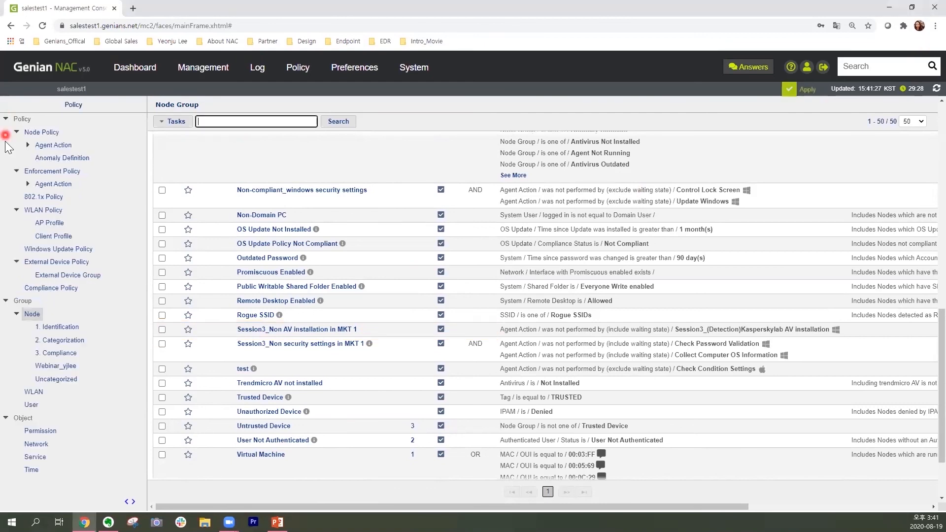
{"action": "left_click", "coordinate": [6, 301]}
{"action": "left_click", "coordinate": [6, 316]}
{"action": "left_click", "coordinate": [79, 172]}
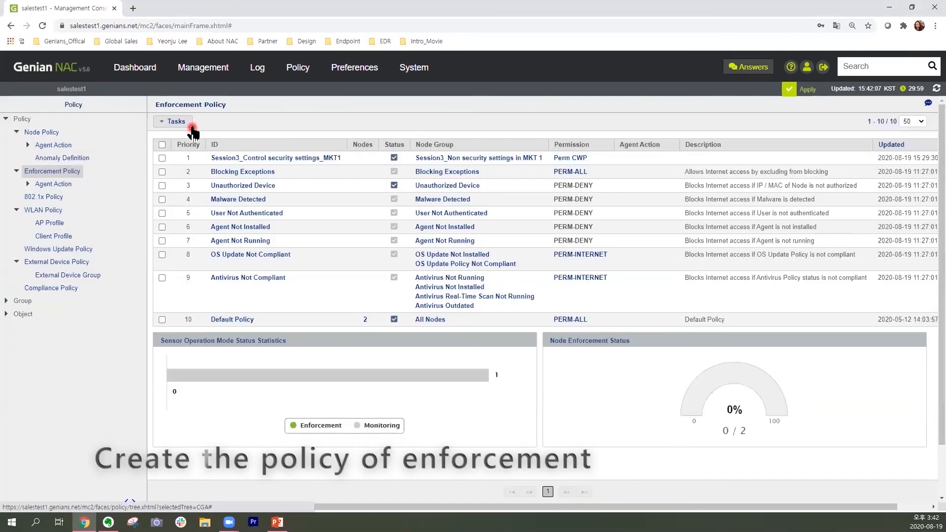
{"action": "left_click", "coordinate": [185, 122]}
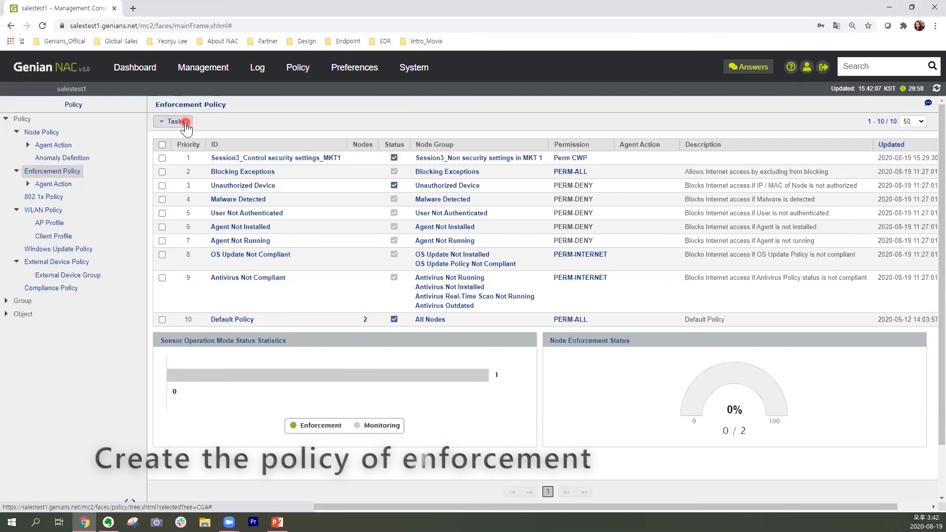
{"action": "left_click", "coordinate": [224, 143]}
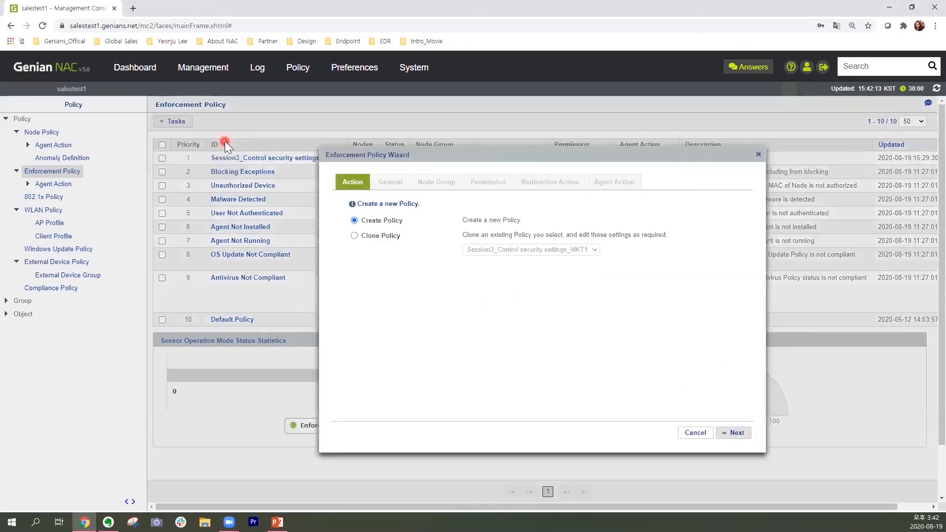
{"action": "left_click", "coordinate": [418, 220]}
{"action": "left_click", "coordinate": [734, 432]}
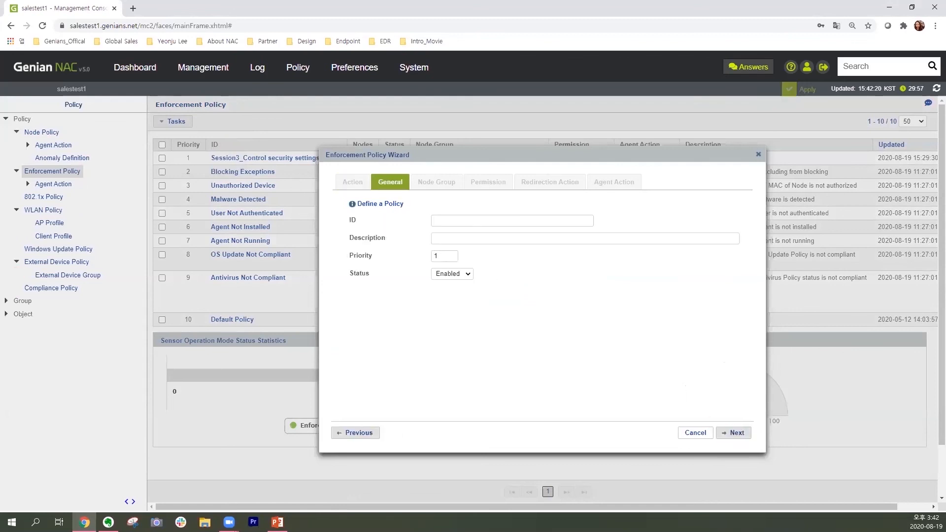
Set the enforcement policy's ID to Session3_Control AV uninstallation_MKT1, keeping priority 1 and status Enabled, and continue.
{"action": "key", "text": "alt+Tab"}
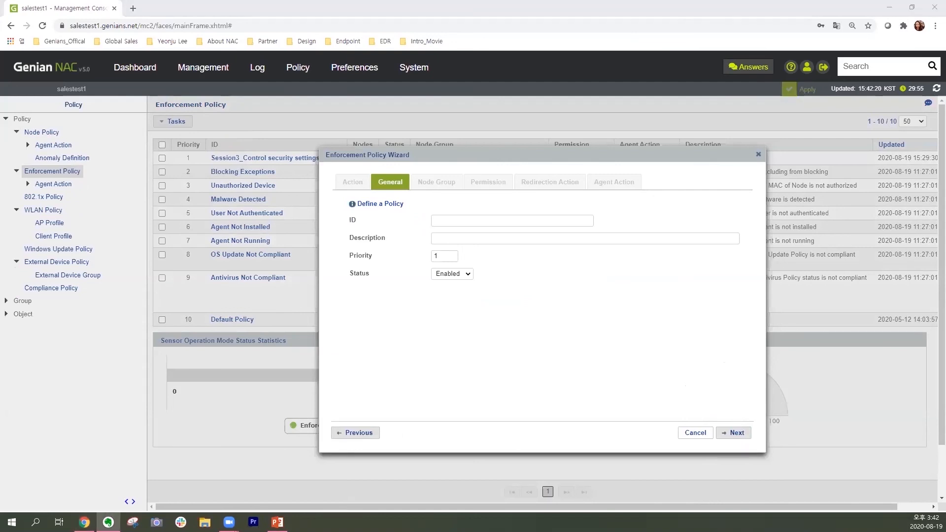
{"action": "left_click", "coordinate": [459, 220]}
{"action": "type", "text": "Session3_Control AV uninstallation_MKT1"}
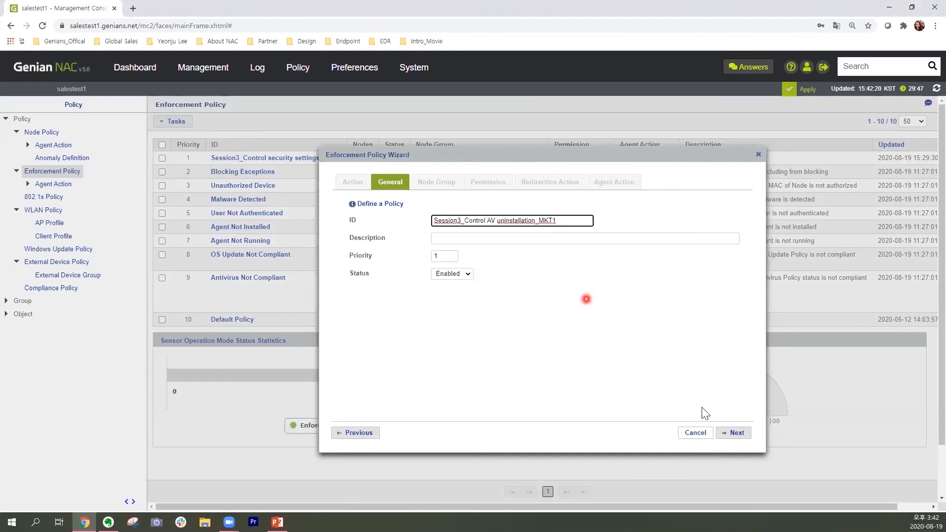
{"action": "left_click", "coordinate": [739, 434]}
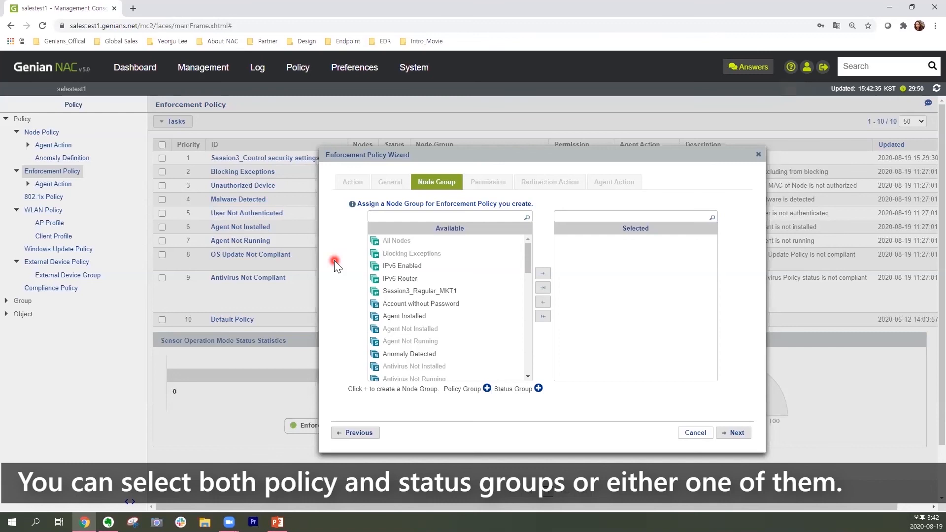
Assign the node group Session3_Non AV installation in MKT 1 to the enforcement policy and continue to the permissions.
{"action": "left_click", "coordinate": [528, 254]}
{"action": "left_click_drag", "start_coordinate": [528, 280], "coordinate": [531, 343]}
{"action": "left_click", "coordinate": [511, 334]}
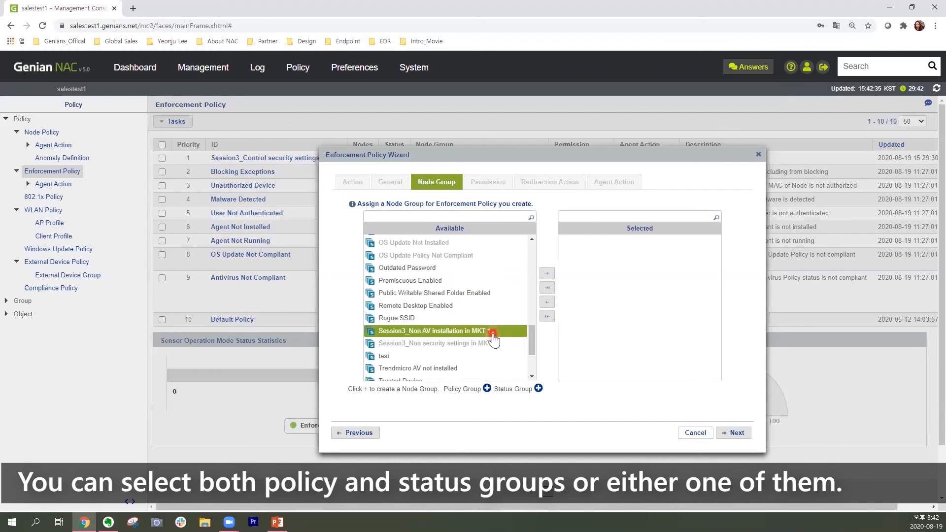
{"action": "left_click", "coordinate": [543, 289]}
{"action": "left_click", "coordinate": [481, 337]}
{"action": "left_click", "coordinate": [547, 274]}
{"action": "left_click", "coordinate": [620, 270]}
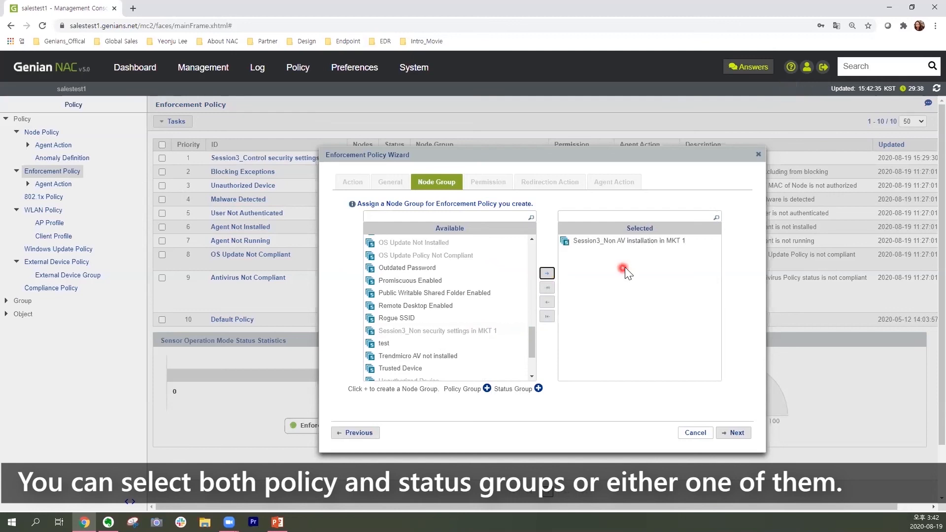
{"action": "left_click", "coordinate": [740, 434]}
Assign the network permission Perm CWP to the enforcement policy and continue to the redirection settings.
{"action": "left_click", "coordinate": [515, 278]}
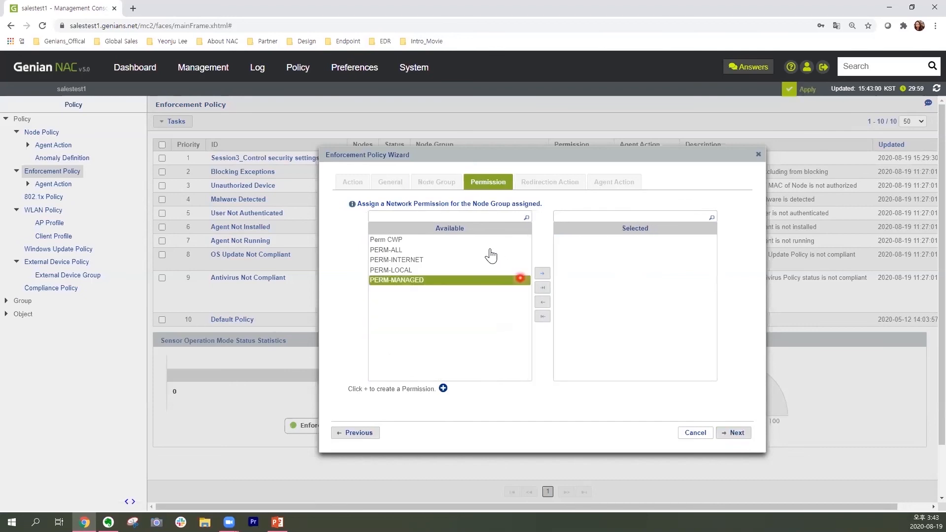
{"action": "left_click", "coordinate": [483, 241]}
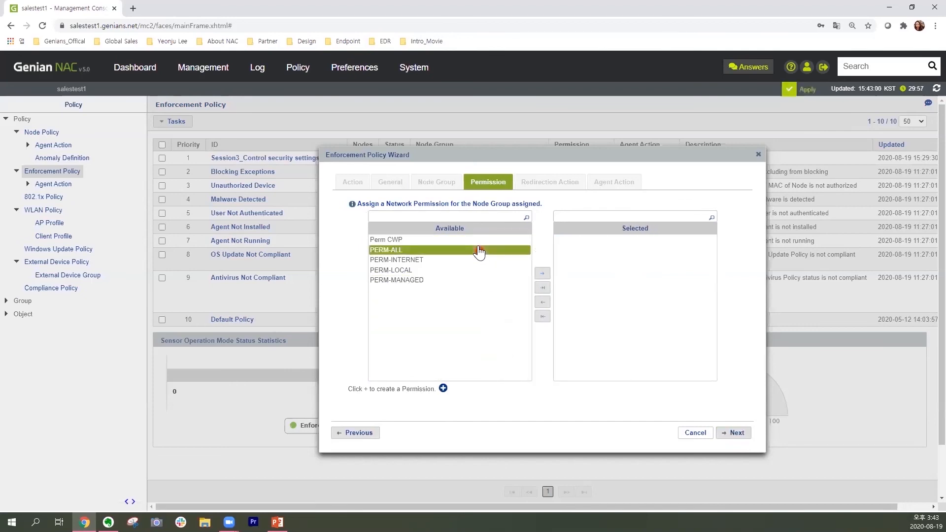
{"action": "left_click", "coordinate": [474, 244]}
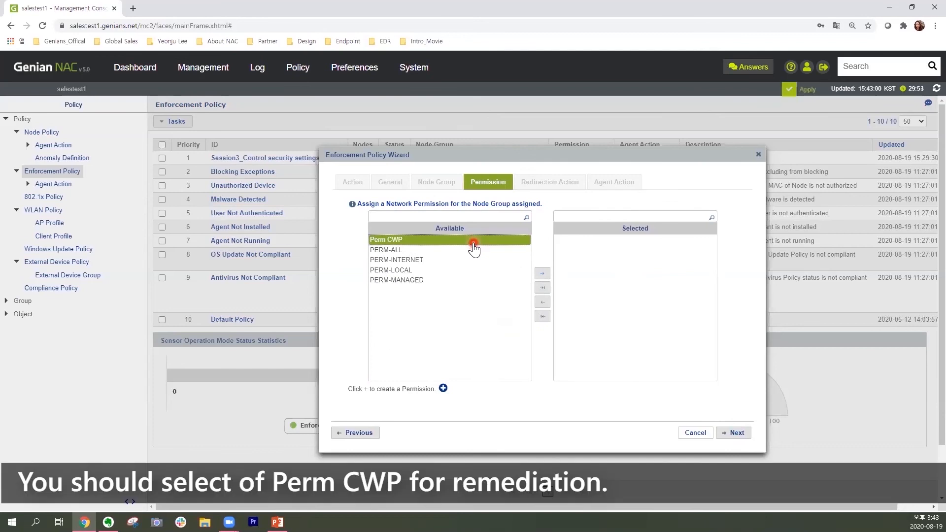
{"action": "left_click", "coordinate": [541, 277]}
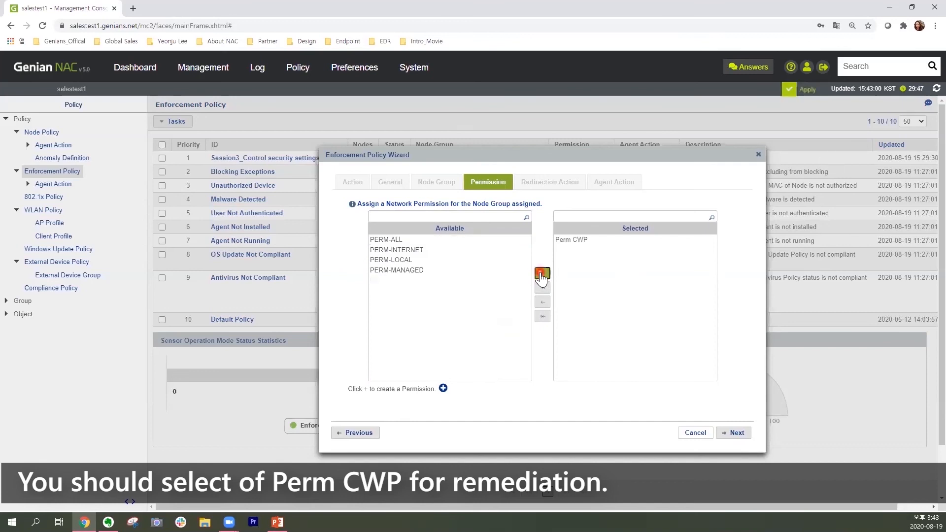
{"action": "left_click", "coordinate": [737, 435]}
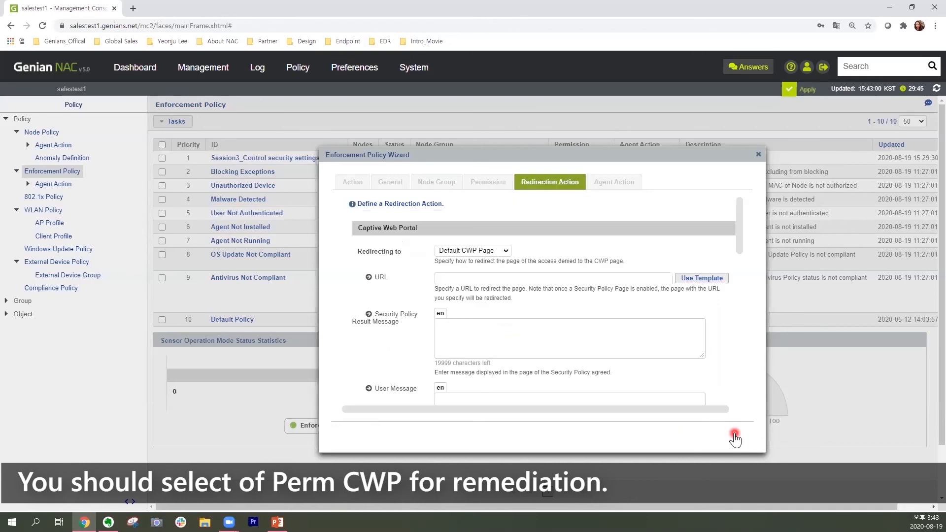
Keep redirection to the Default CWP Page, finish the enforcement policy without an agent action, and locate it in the policy list.
{"action": "left_click", "coordinate": [528, 251]}
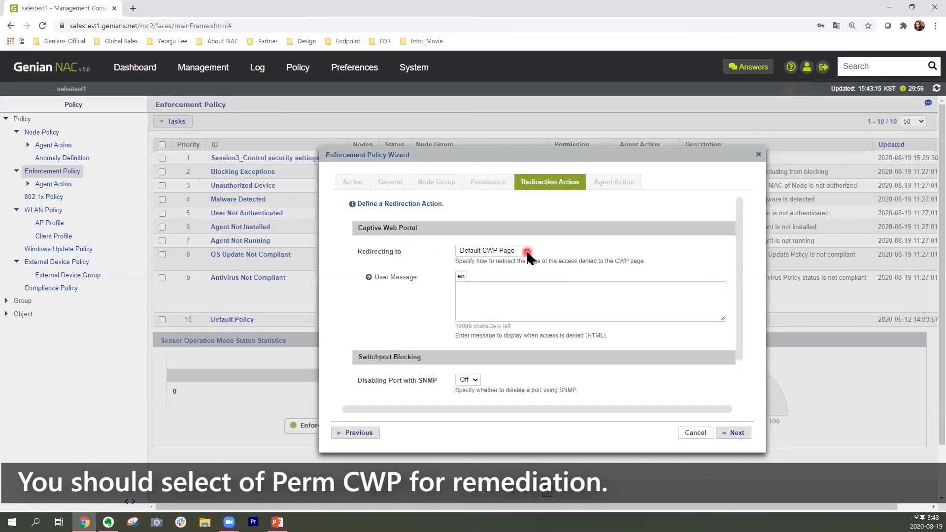
{"action": "left_click", "coordinate": [746, 436]}
{"action": "left_click", "coordinate": [747, 435]}
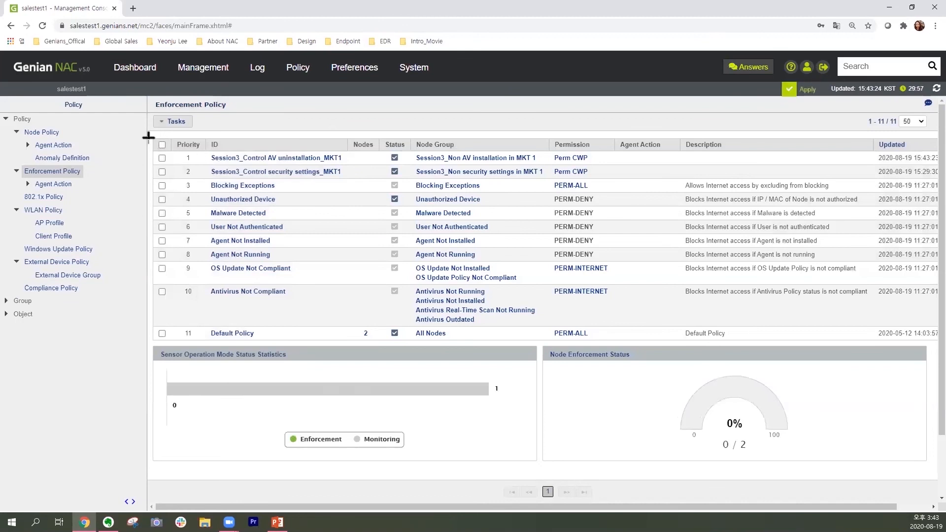
{"action": "left_click_drag", "start_coordinate": [150, 136], "coordinate": [877, 165]}
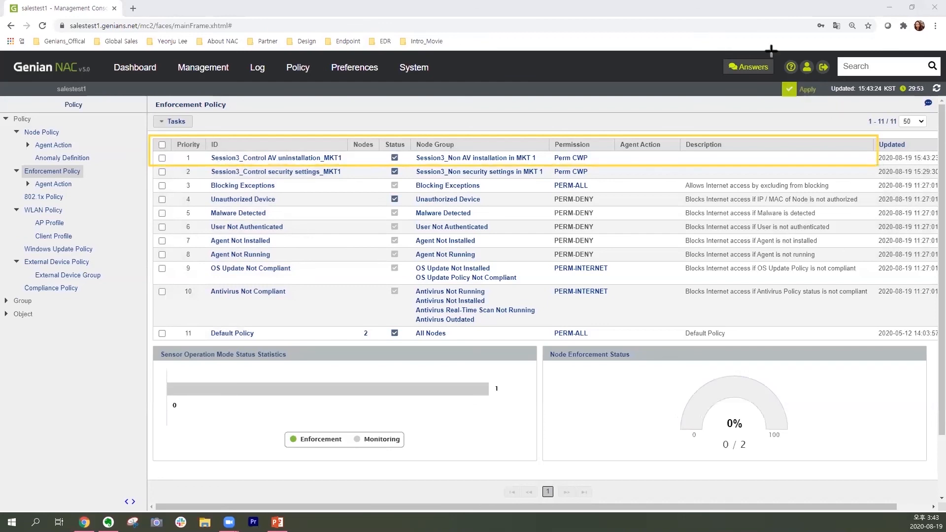